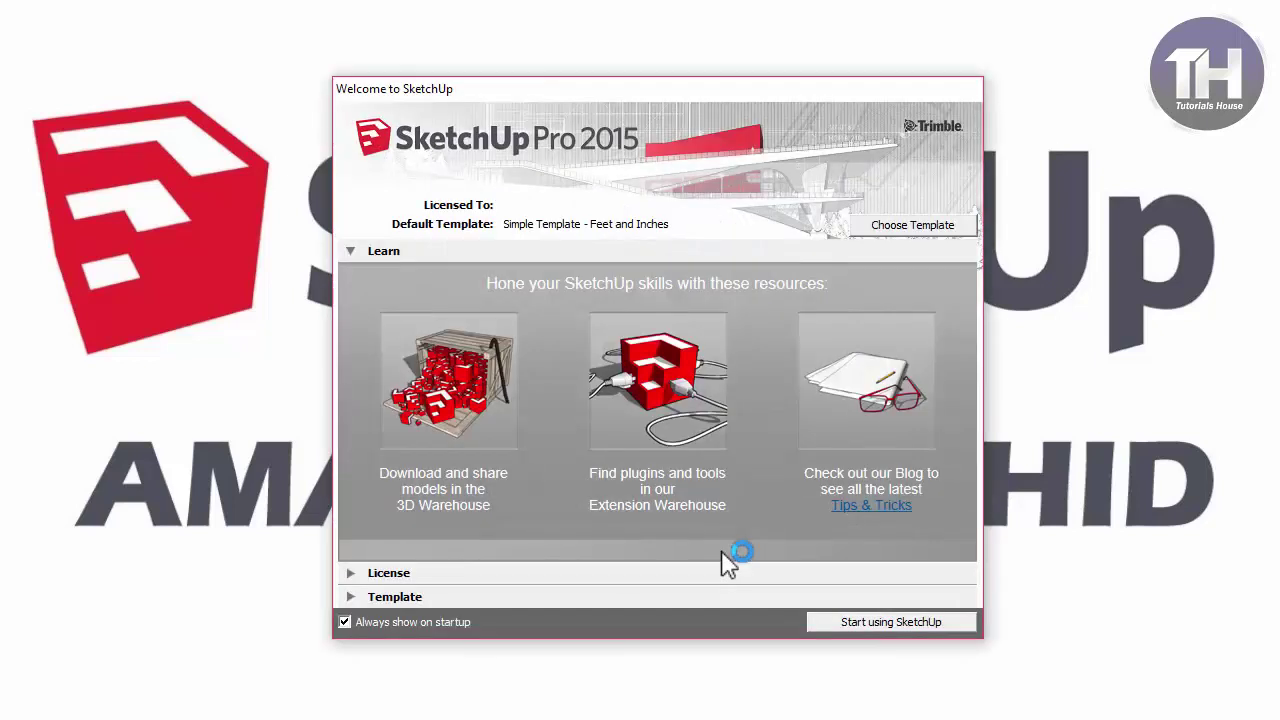
Start a new model from the Simple Template - Feet and Inches
{"action": "left_click", "coordinate": [356, 597]}
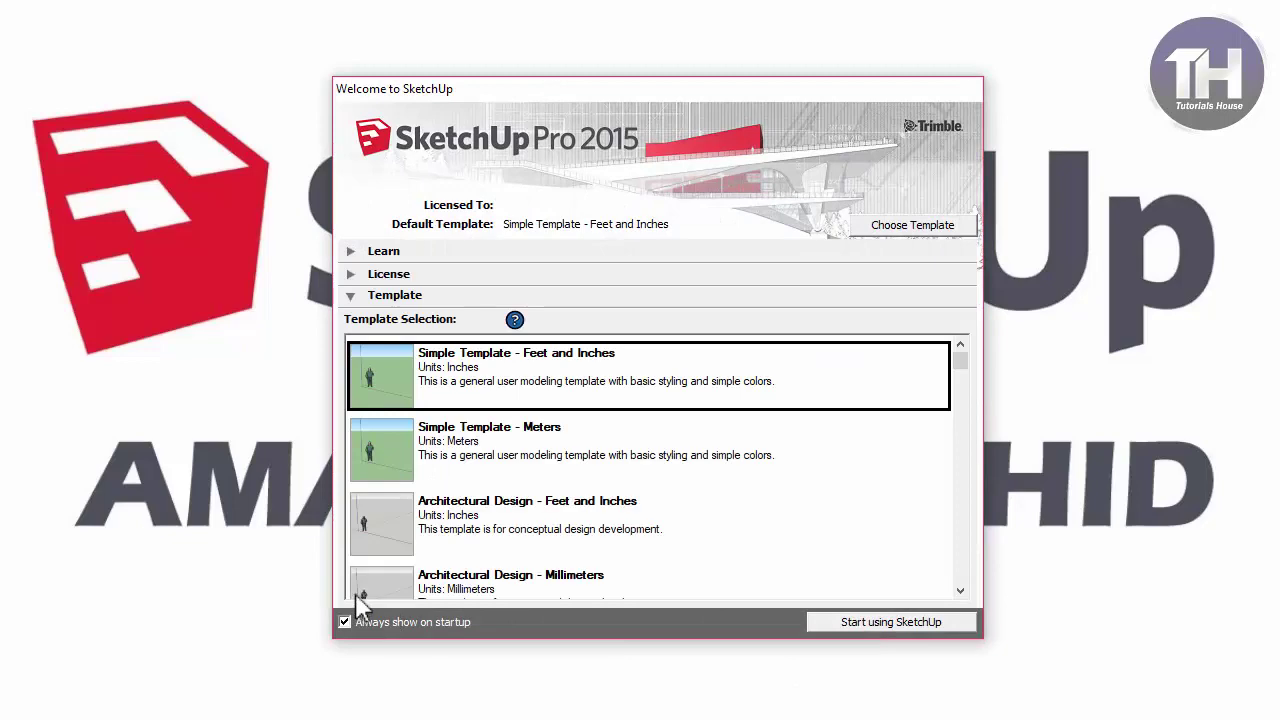
{"action": "left_click", "coordinate": [858, 624]}
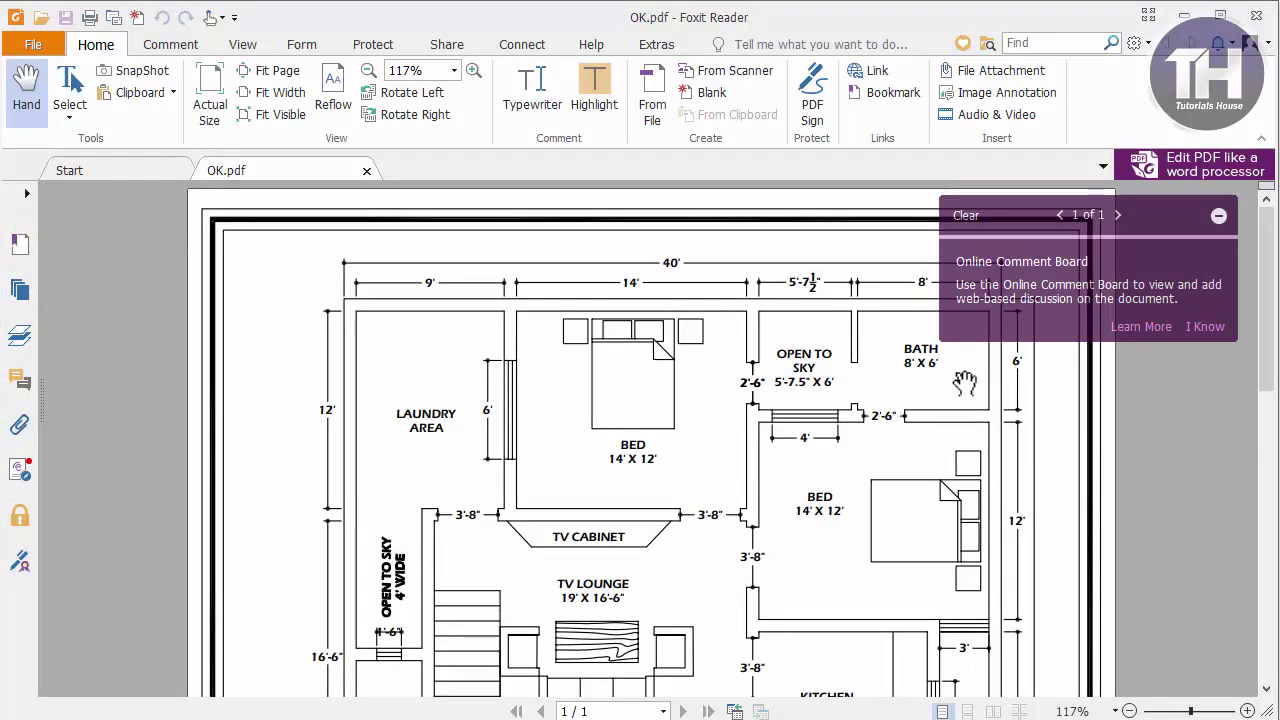
Dismiss the Online Comment Board pop-up and scroll through the OK.pdf floor plan room by room
{"action": "left_click", "coordinate": [1219, 216]}
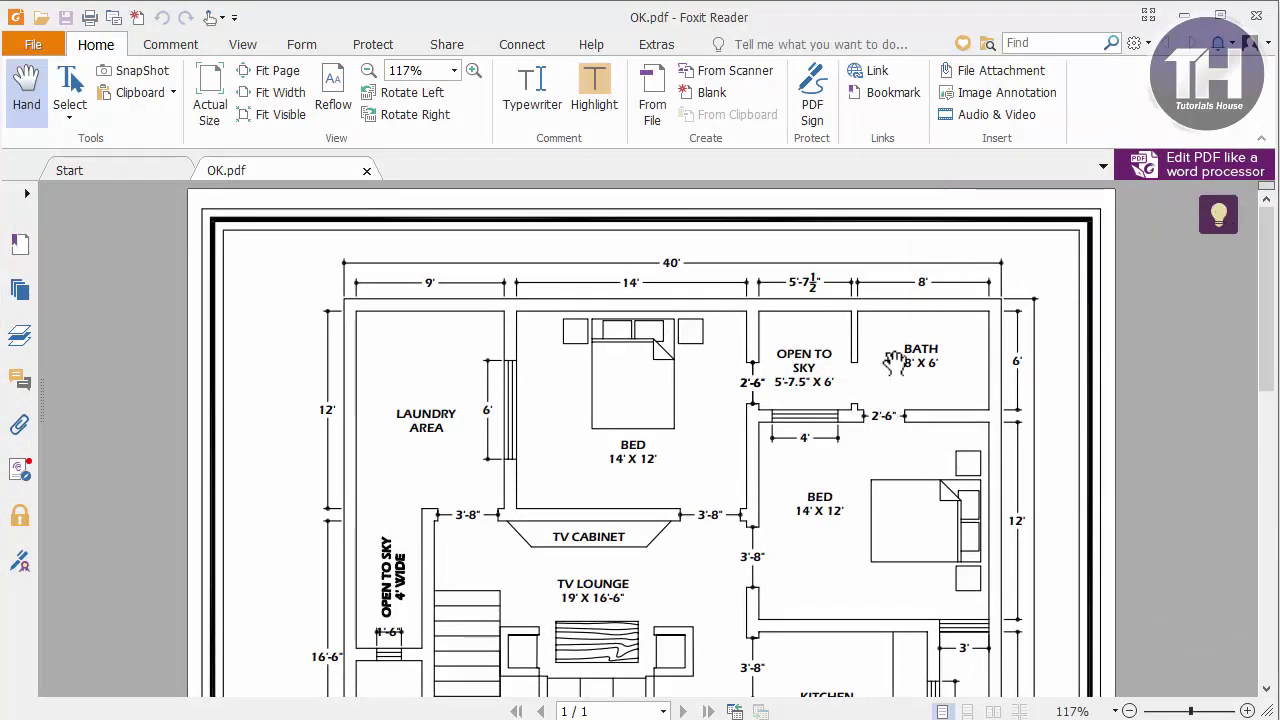
{"action": "scroll", "coordinate": [893, 362], "scroll_direction": "down", "scroll_amount": 1}
{"action": "scroll", "coordinate": [893, 362], "scroll_direction": "down", "scroll_amount": 3}
{"action": "scroll", "coordinate": [893, 362], "scroll_direction": "down", "scroll_amount": 1}
{"action": "scroll", "coordinate": [893, 362], "scroll_direction": "down", "scroll_amount": 2}
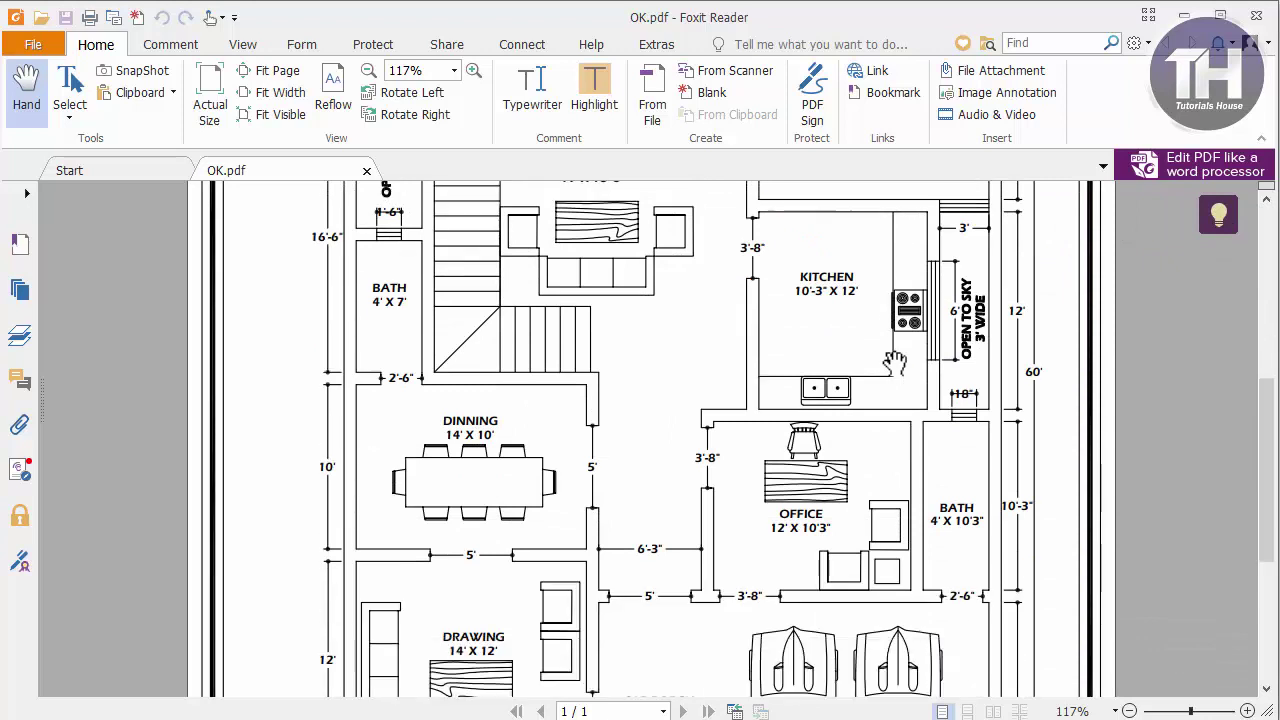
{"action": "scroll", "coordinate": [893, 362], "scroll_direction": "down", "scroll_amount": 3}
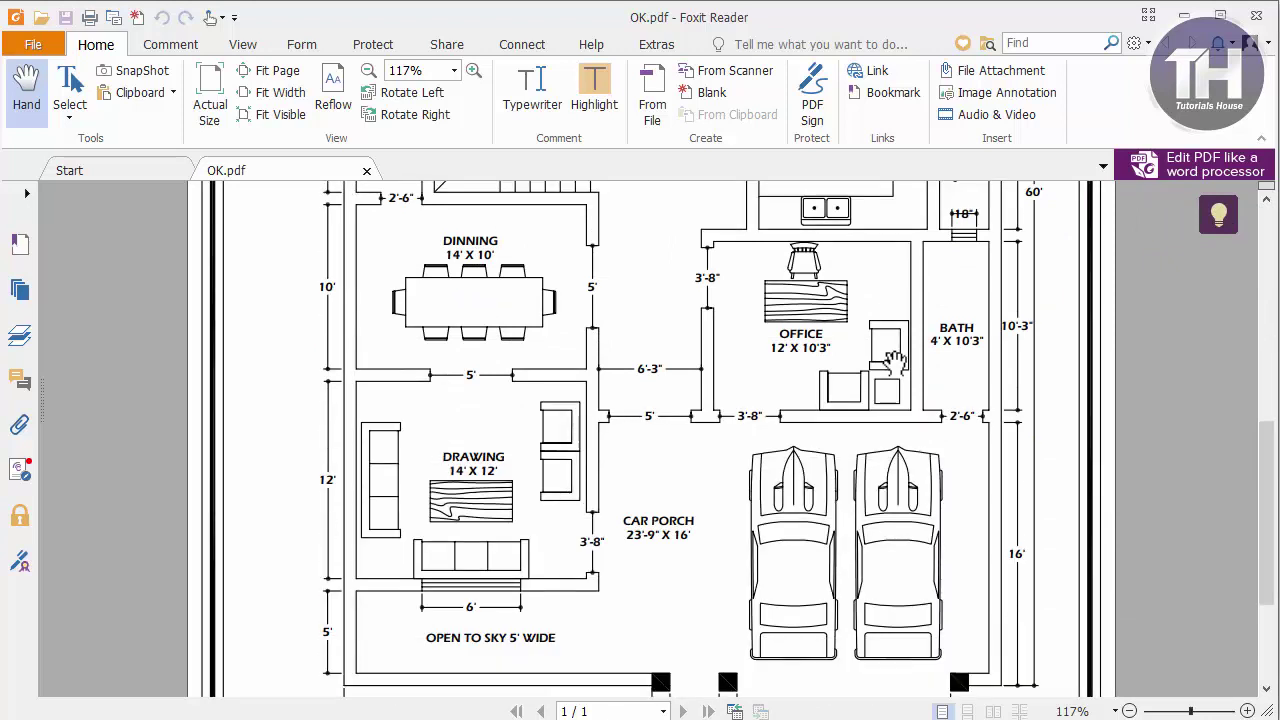
{"action": "scroll", "coordinate": [893, 362], "scroll_direction": "up", "scroll_amount": 1}
{"action": "scroll", "coordinate": [893, 362], "scroll_direction": "up", "scroll_amount": 2}
{"action": "scroll", "coordinate": [893, 362], "scroll_direction": "up", "scroll_amount": 2}
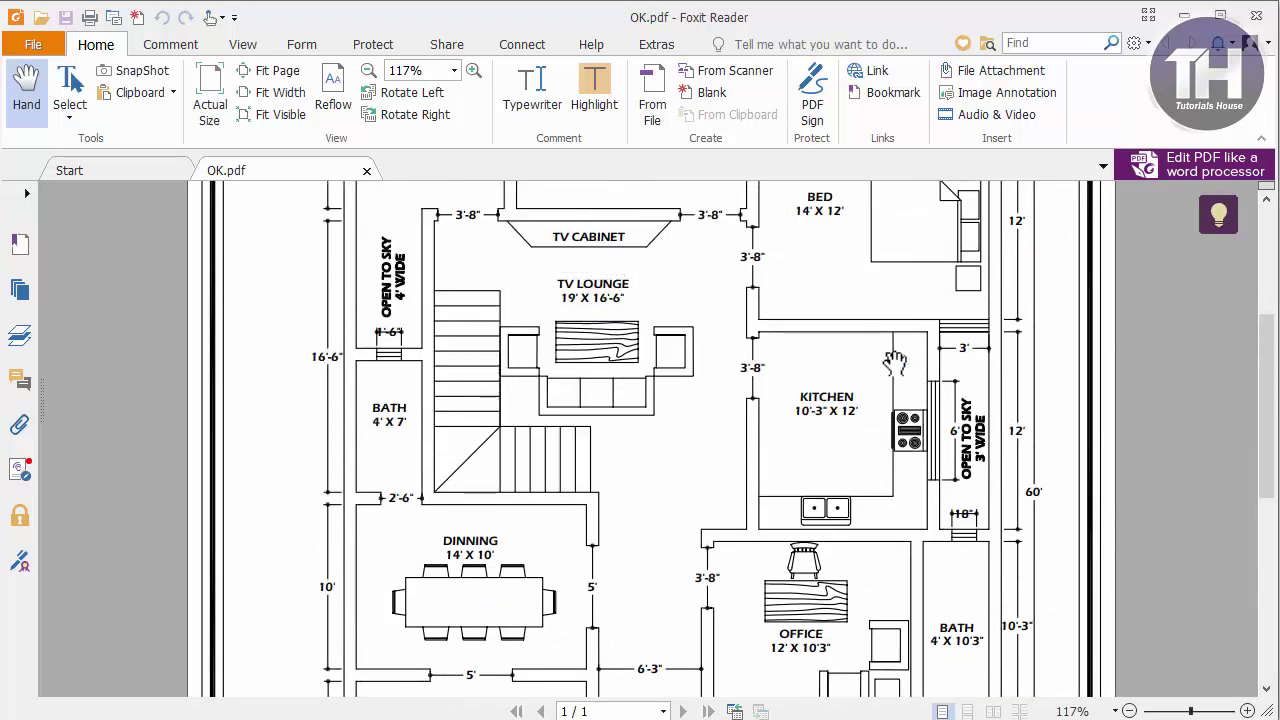
{"action": "scroll", "coordinate": [893, 362], "scroll_direction": "up", "scroll_amount": 2}
{"action": "scroll", "coordinate": [893, 362], "scroll_direction": "up", "scroll_amount": 2}
{"action": "scroll", "coordinate": [705, 226], "scroll_direction": "down", "scroll_amount": 3}
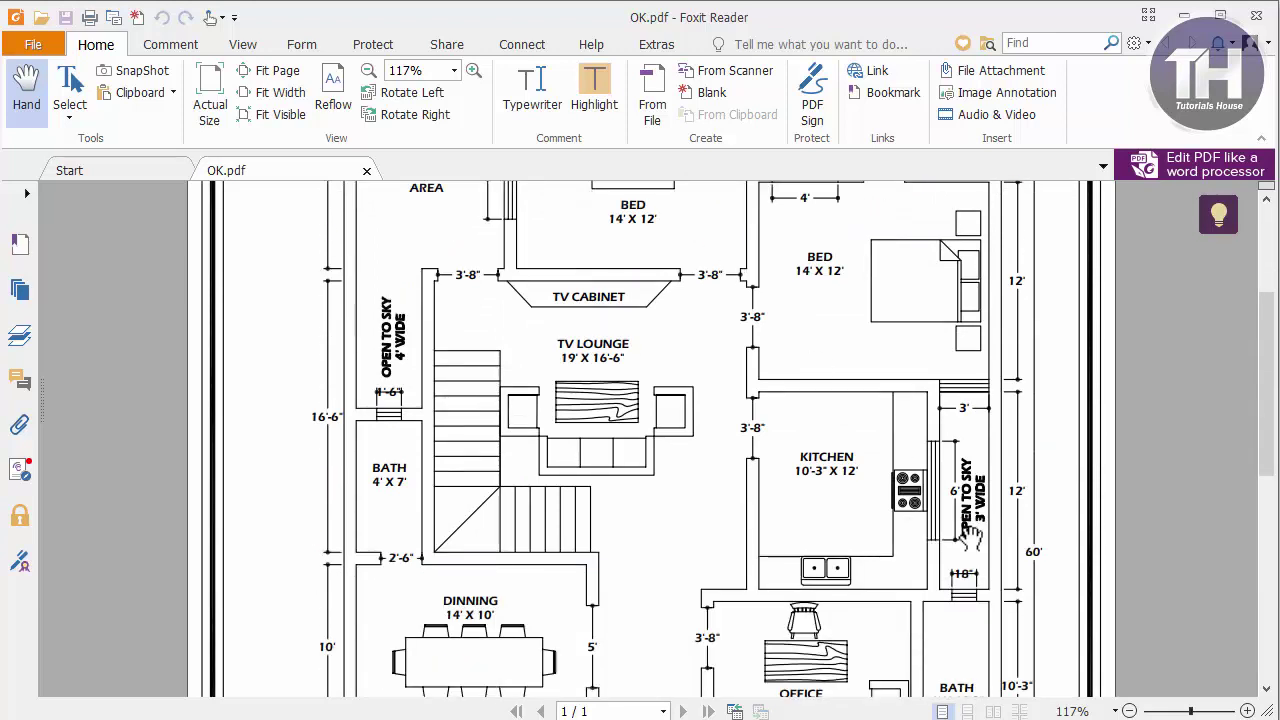
{"action": "scroll", "coordinate": [737, 517], "scroll_direction": "down", "scroll_amount": 1}
{"action": "scroll", "coordinate": [737, 517], "scroll_direction": "down", "scroll_amount": 1}
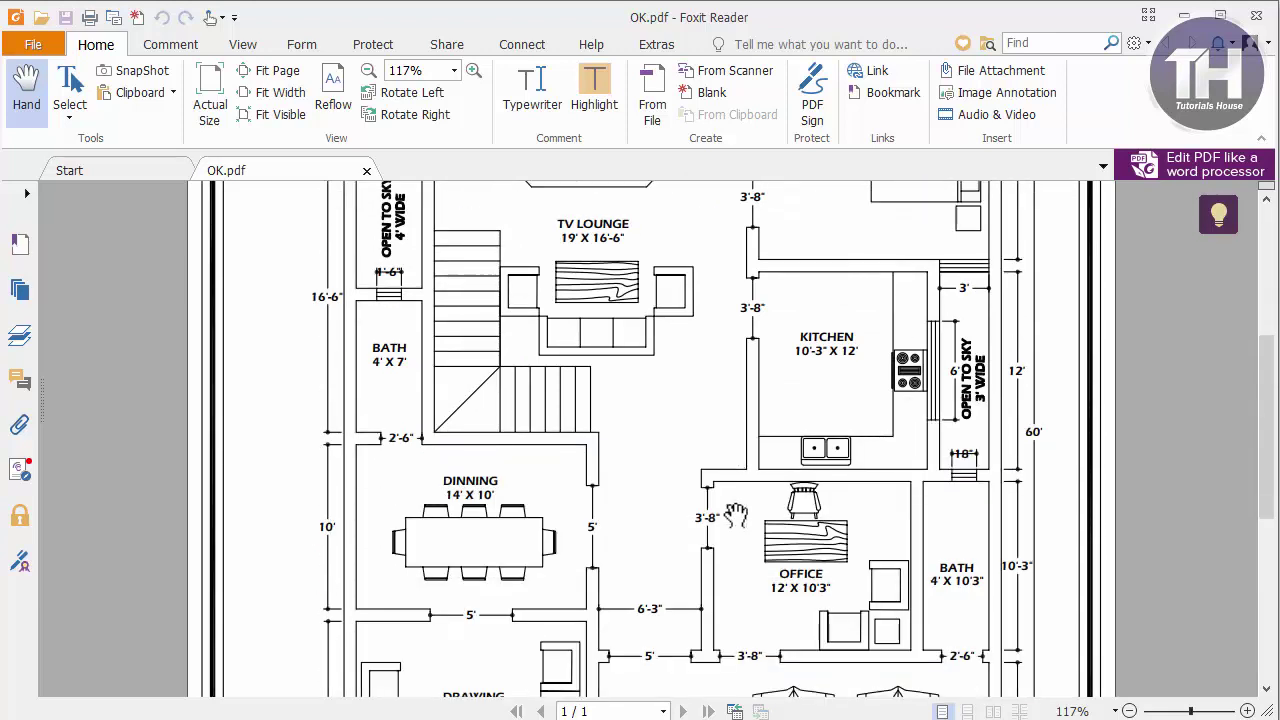
{"action": "scroll", "coordinate": [735, 515], "scroll_direction": "up", "scroll_amount": 3}
{"action": "scroll", "coordinate": [735, 515], "scroll_direction": "down", "scroll_amount": 2}
{"action": "scroll", "coordinate": [883, 434], "scroll_direction": "down", "scroll_amount": 1}
{"action": "scroll", "coordinate": [762, 547], "scroll_direction": "down", "scroll_amount": 1}
{"action": "scroll", "coordinate": [762, 547], "scroll_direction": "down", "scroll_amount": 1}
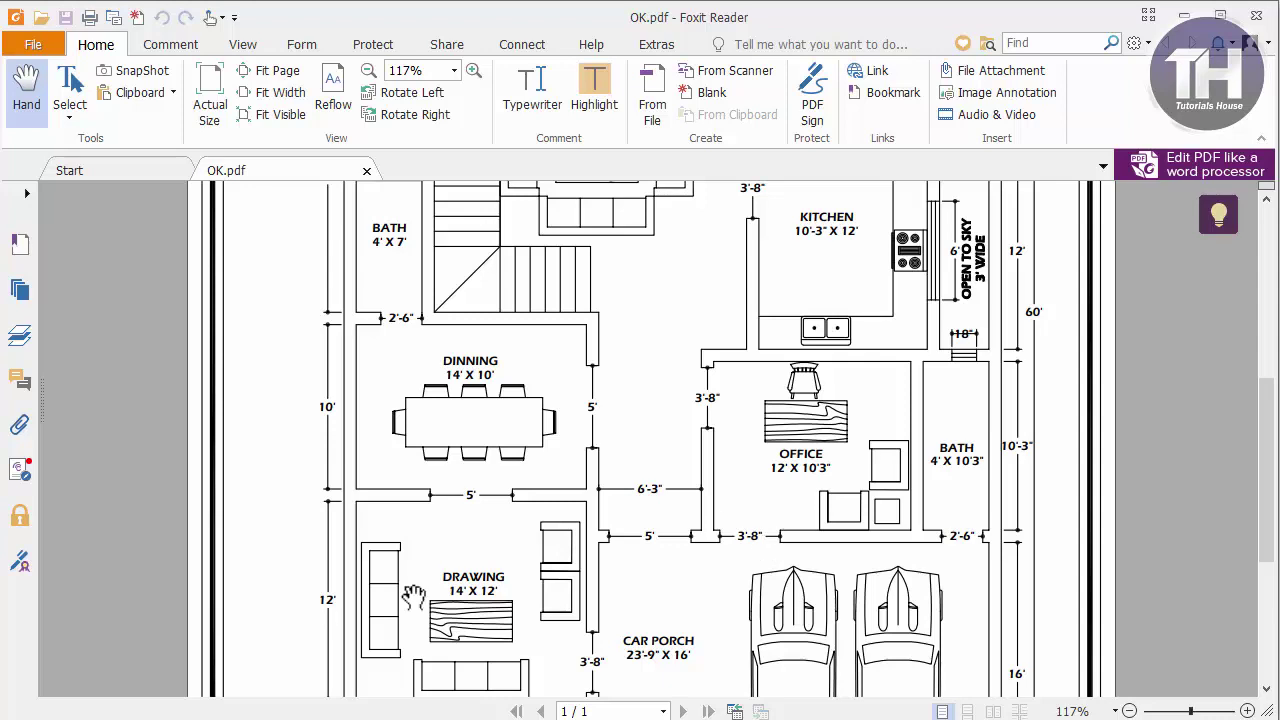
{"action": "scroll", "coordinate": [495, 378], "scroll_direction": "down", "scroll_amount": 2}
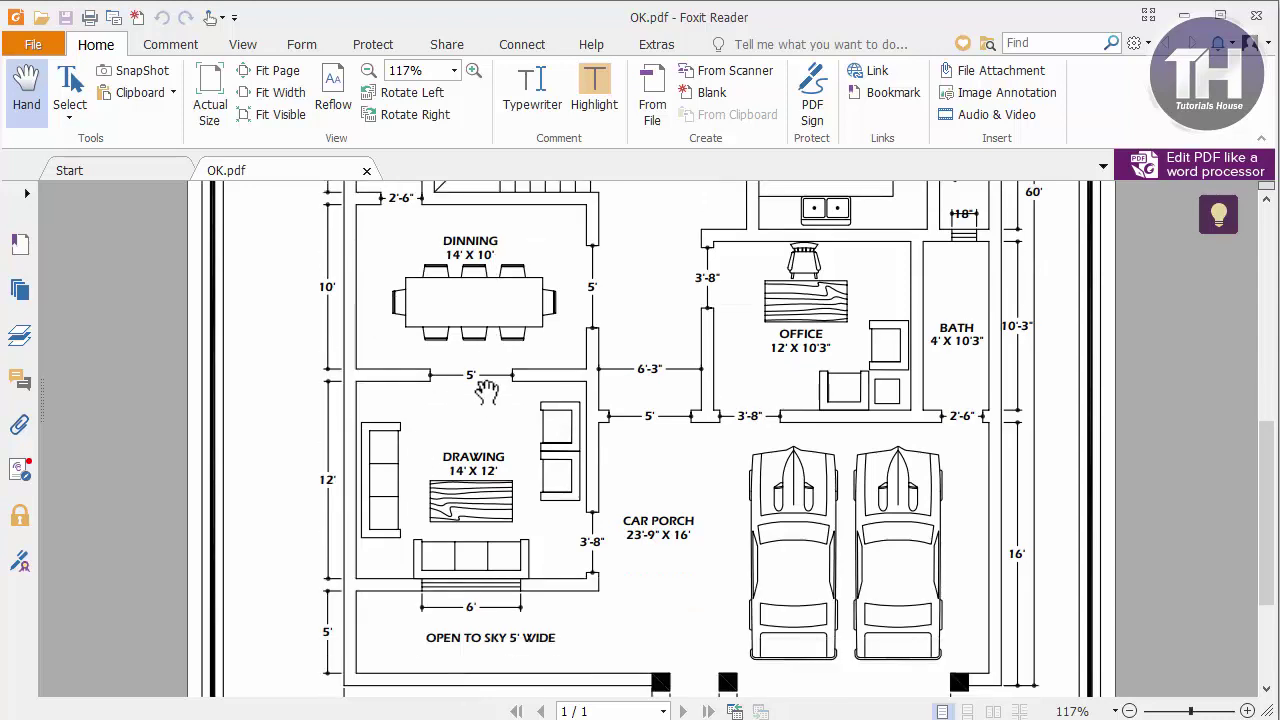
{"action": "scroll", "coordinate": [480, 370], "scroll_direction": "up", "scroll_amount": 2}
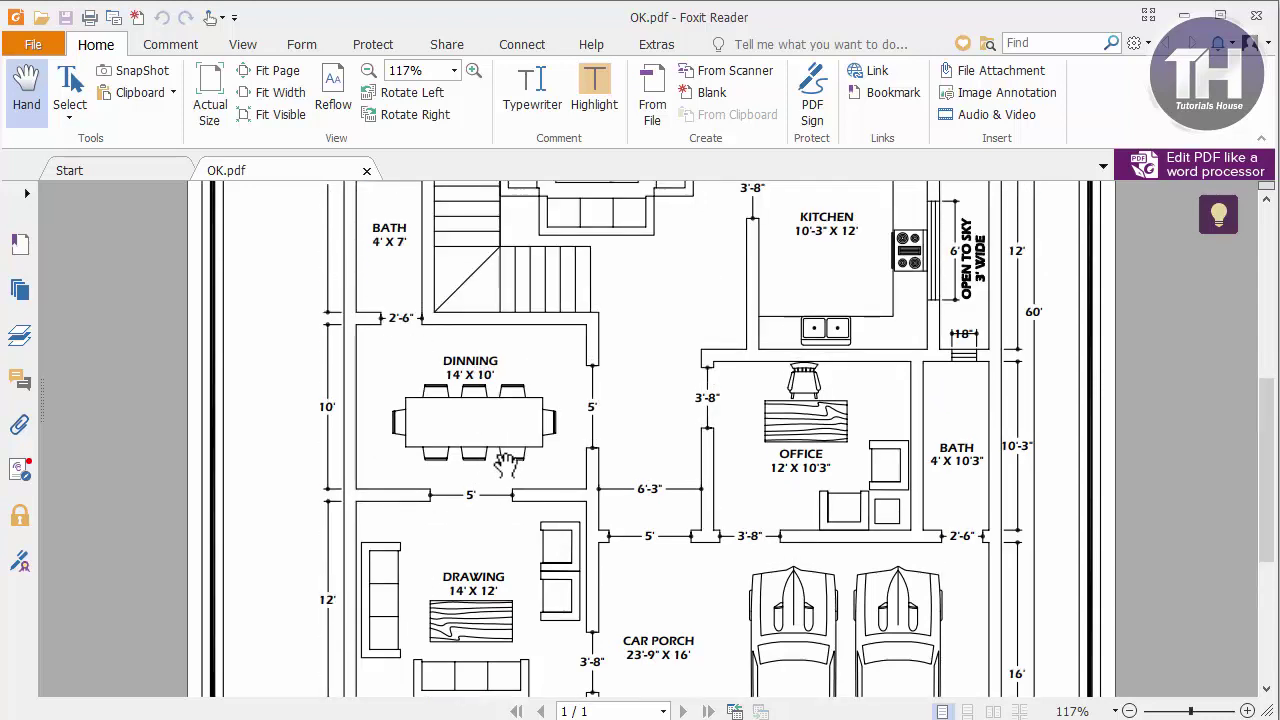
{"action": "scroll", "coordinate": [505, 466], "scroll_direction": "up", "scroll_amount": 1}
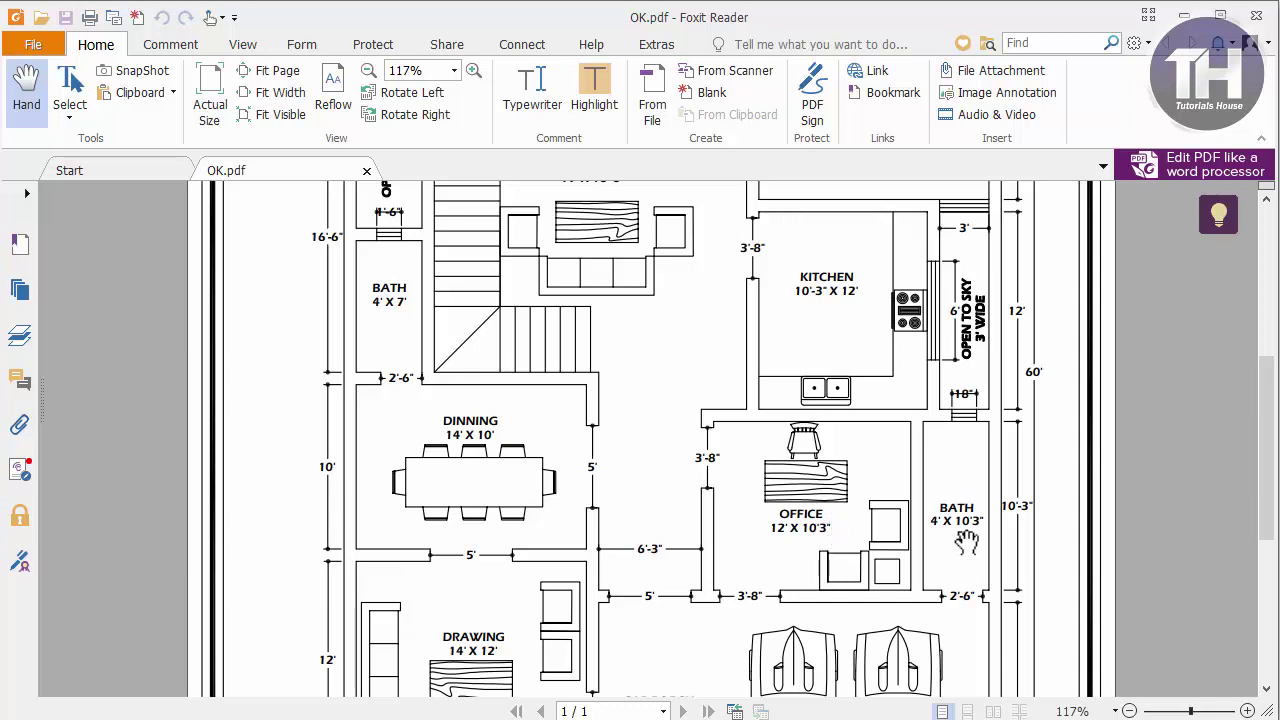
{"action": "scroll", "coordinate": [966, 541], "scroll_direction": "up", "scroll_amount": 1}
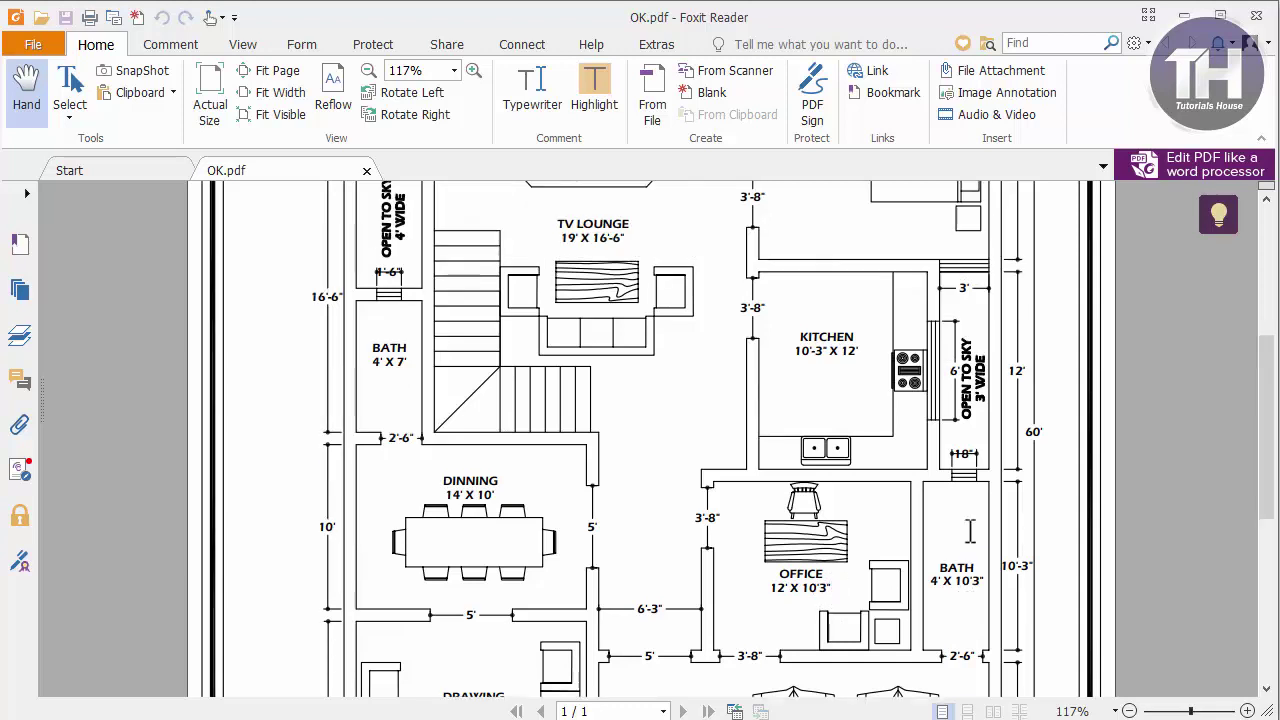
{"action": "scroll", "coordinate": [835, 380], "scroll_direction": "up", "scroll_amount": 1}
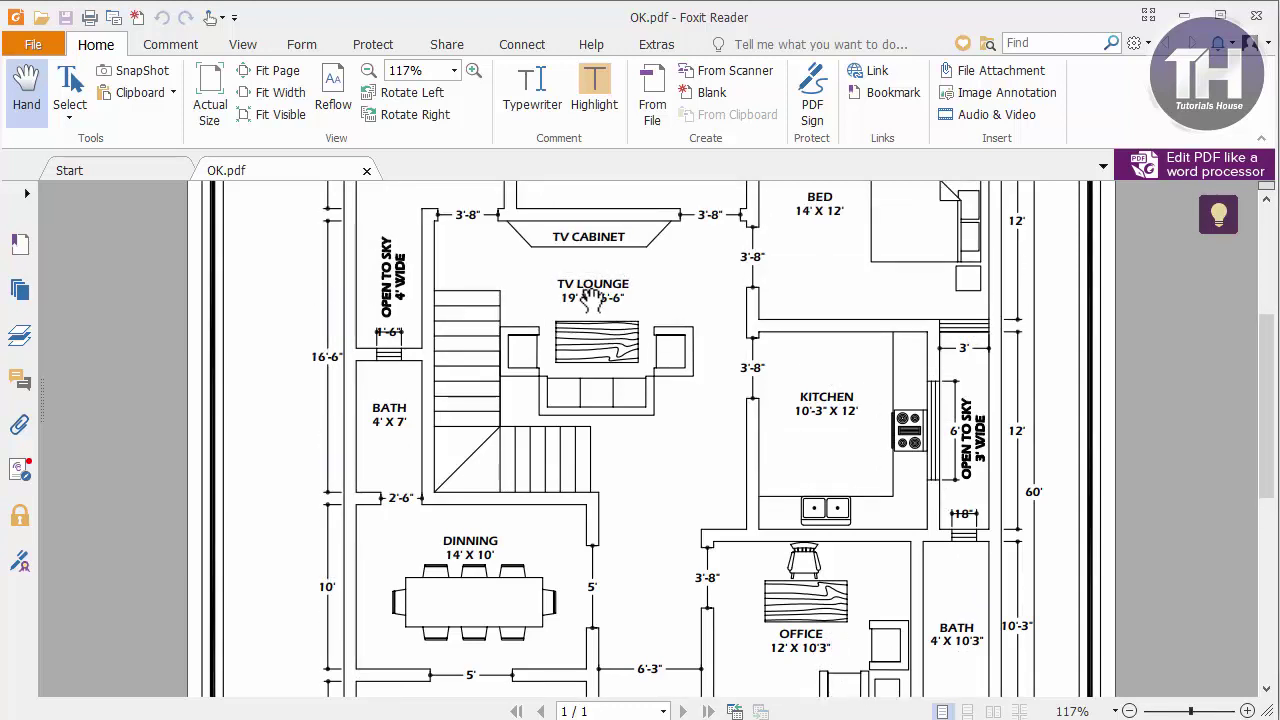
{"action": "scroll", "coordinate": [593, 605], "scroll_direction": "up", "scroll_amount": 1}
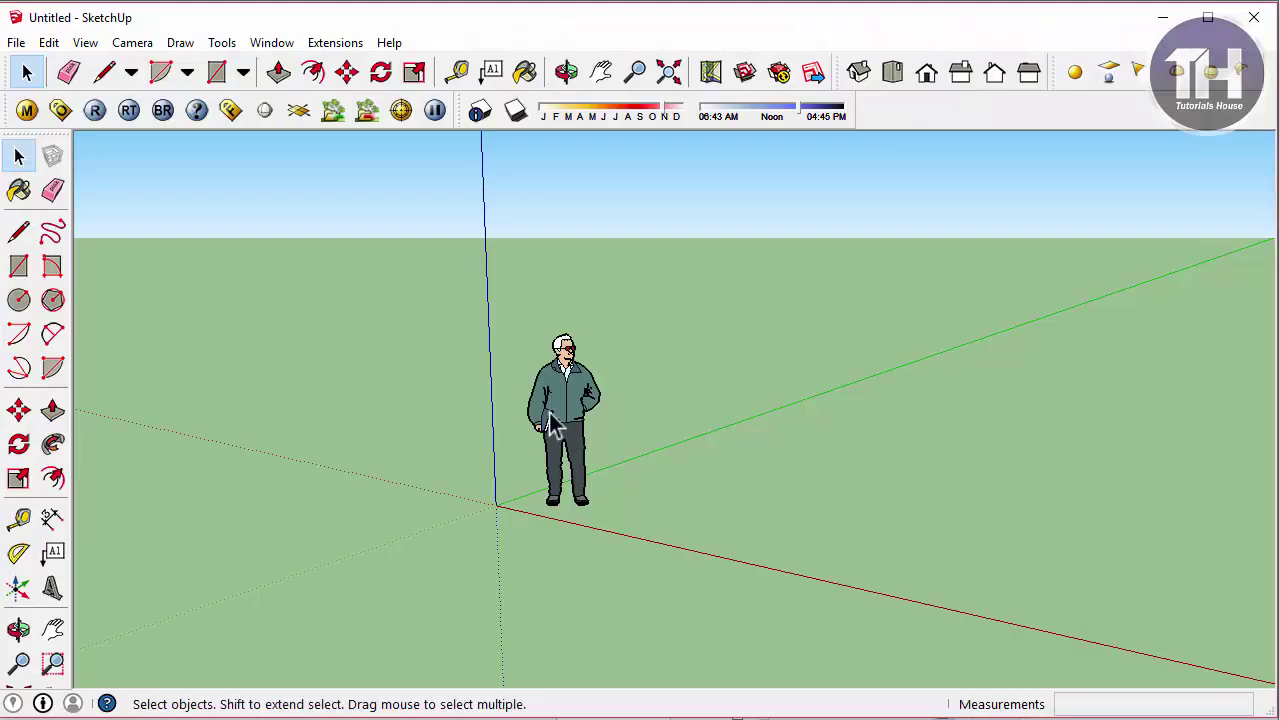
Delete the person figure and cycle through the Iso, Top, Front, Right, Back and Left views
{"action": "left_click", "coordinate": [550, 420]}
{"action": "key", "text": "Delete"}
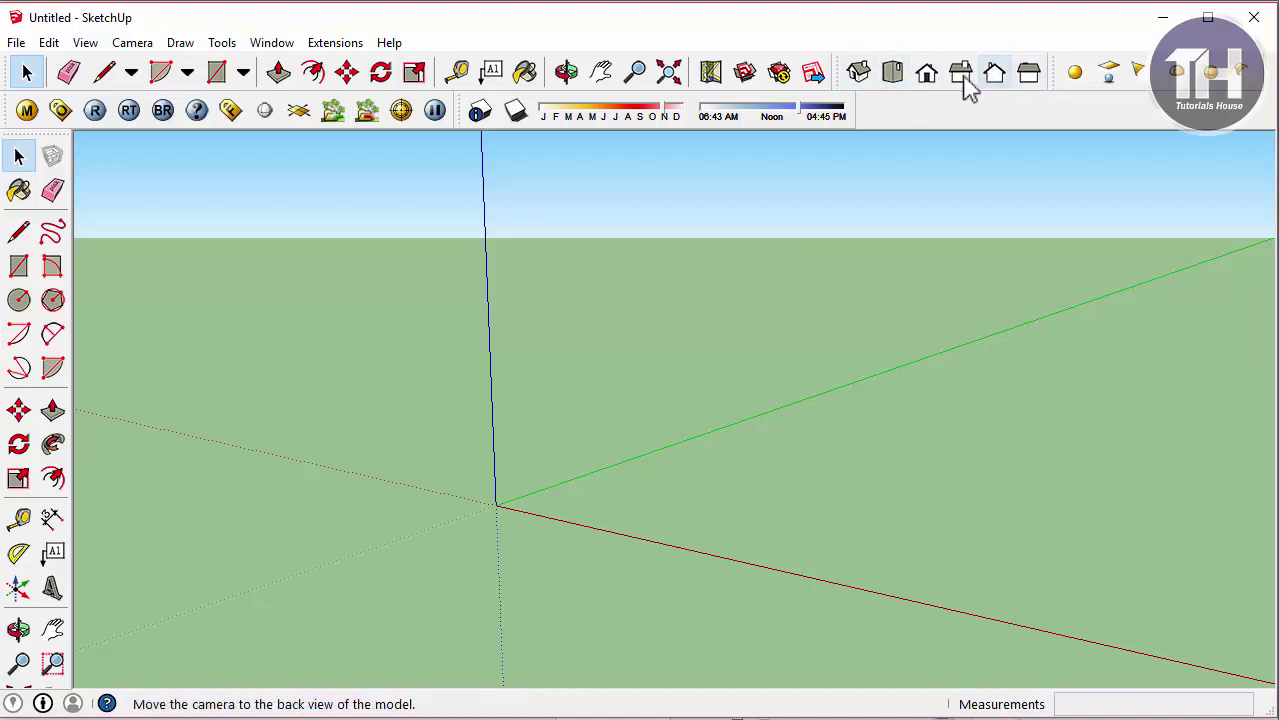
{"action": "left_click", "coordinate": [855, 74]}
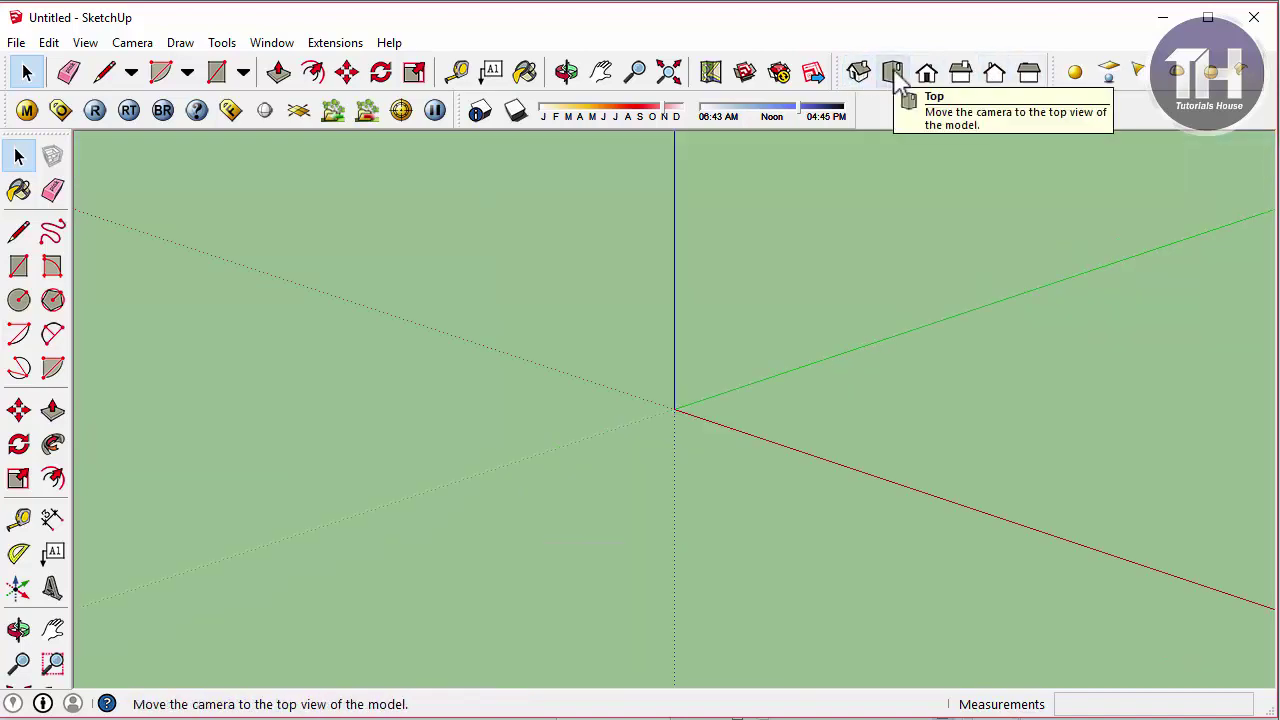
{"action": "left_click", "coordinate": [893, 72]}
{"action": "left_click", "coordinate": [925, 72]}
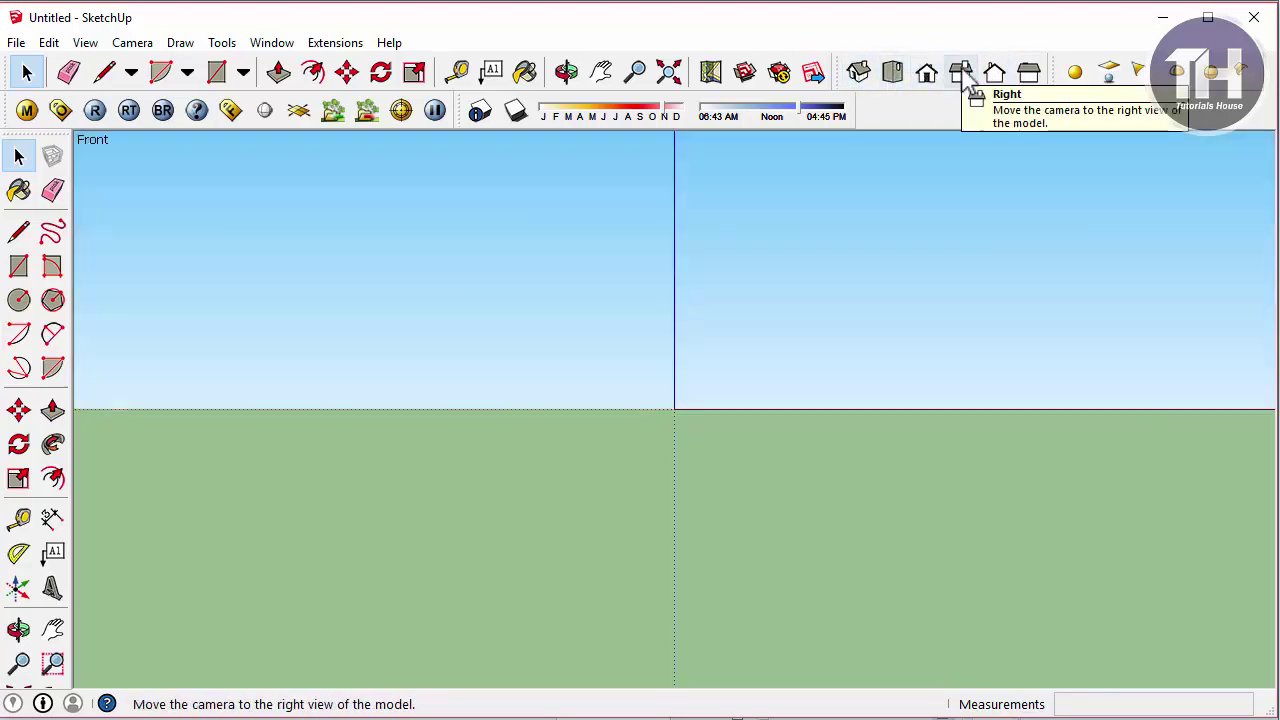
{"action": "left_click", "coordinate": [961, 73]}
{"action": "left_click", "coordinate": [994, 75]}
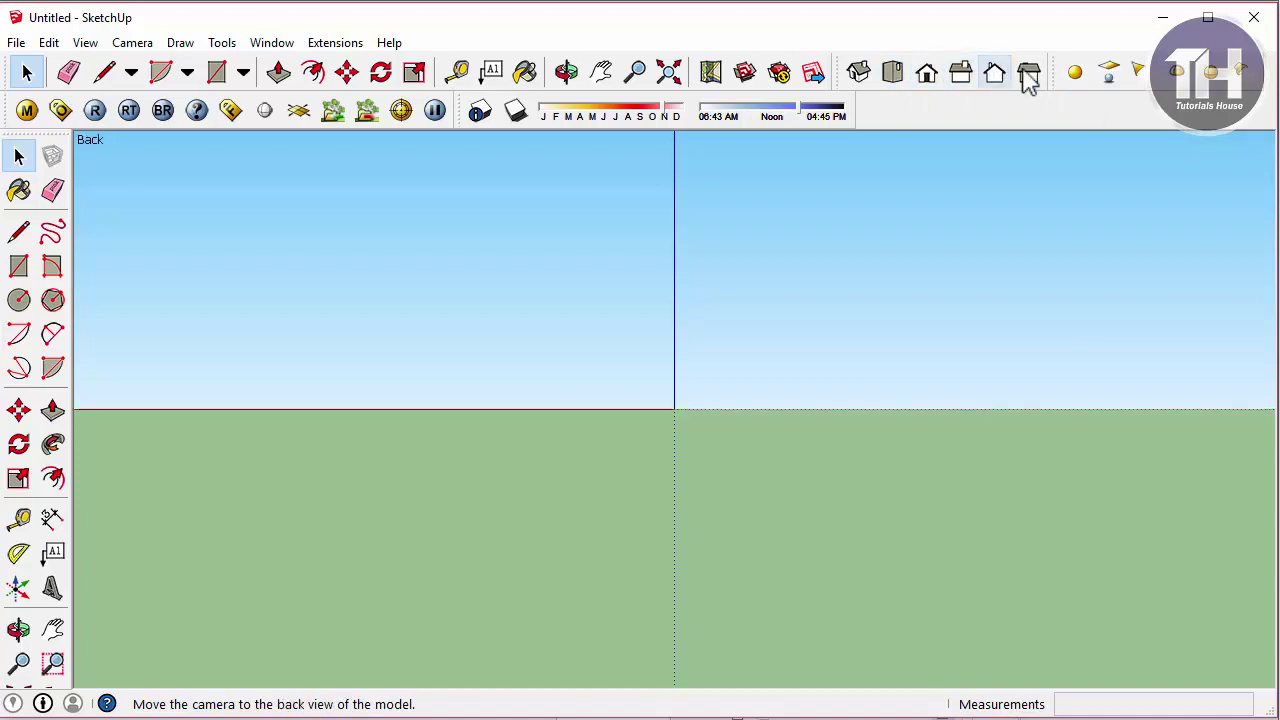
{"action": "left_click", "coordinate": [1030, 76]}
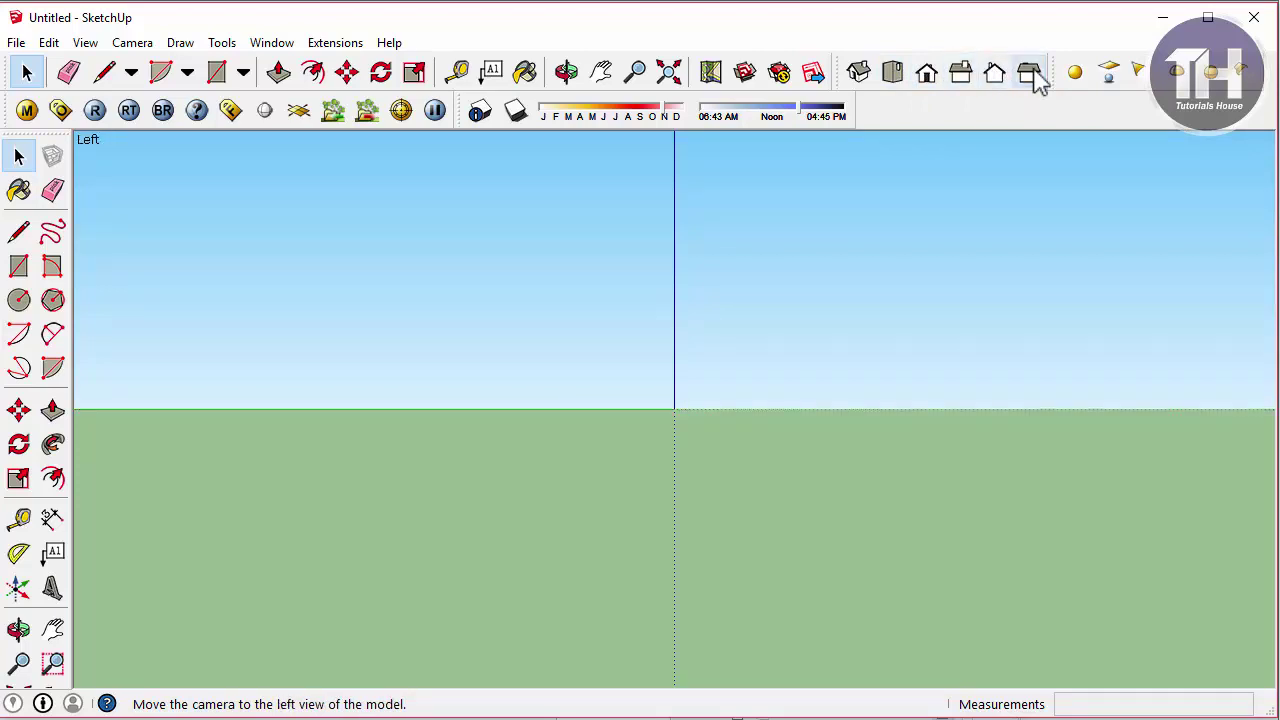
Return to Top view and adjust the zoom on the empty drawing area
{"action": "left_click", "coordinate": [895, 74]}
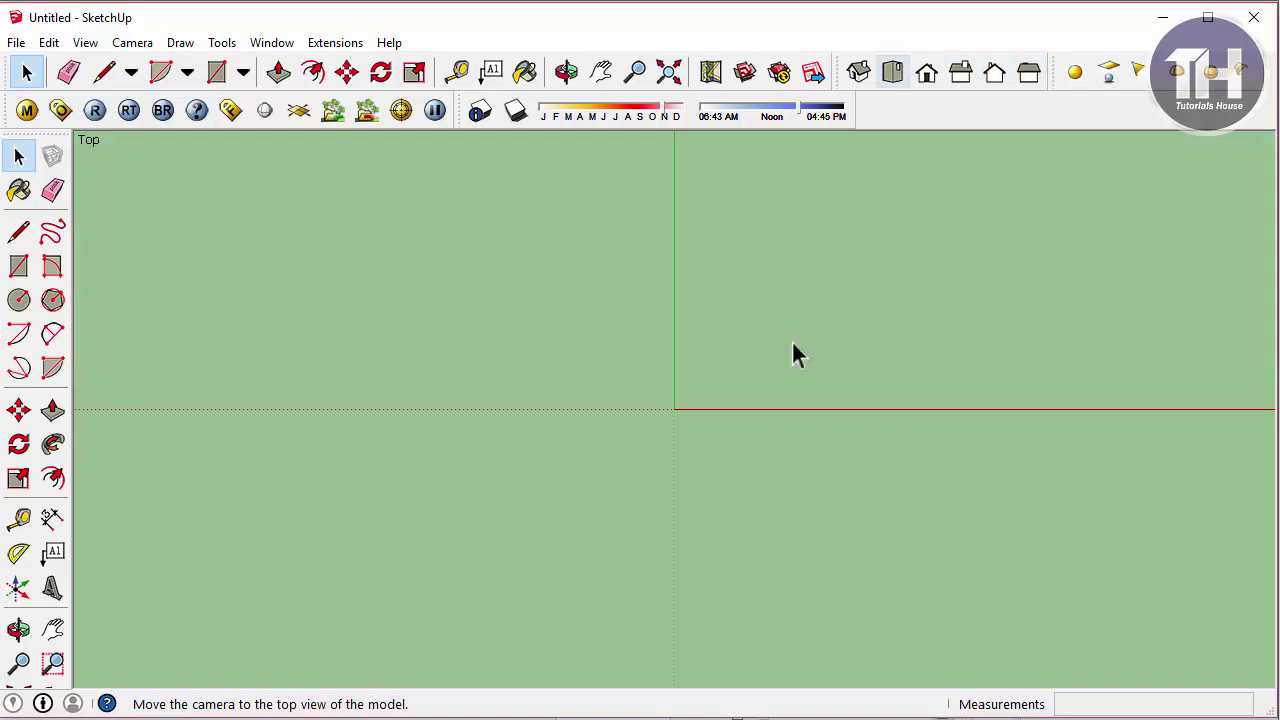
{"action": "scroll", "coordinate": [600, 509], "scroll_direction": "down", "scroll_amount": 2}
{"action": "scroll", "coordinate": [630, 460], "scroll_direction": "up", "scroll_amount": 2}
{"action": "scroll", "coordinate": [657, 420], "scroll_direction": "down", "scroll_amount": 1}
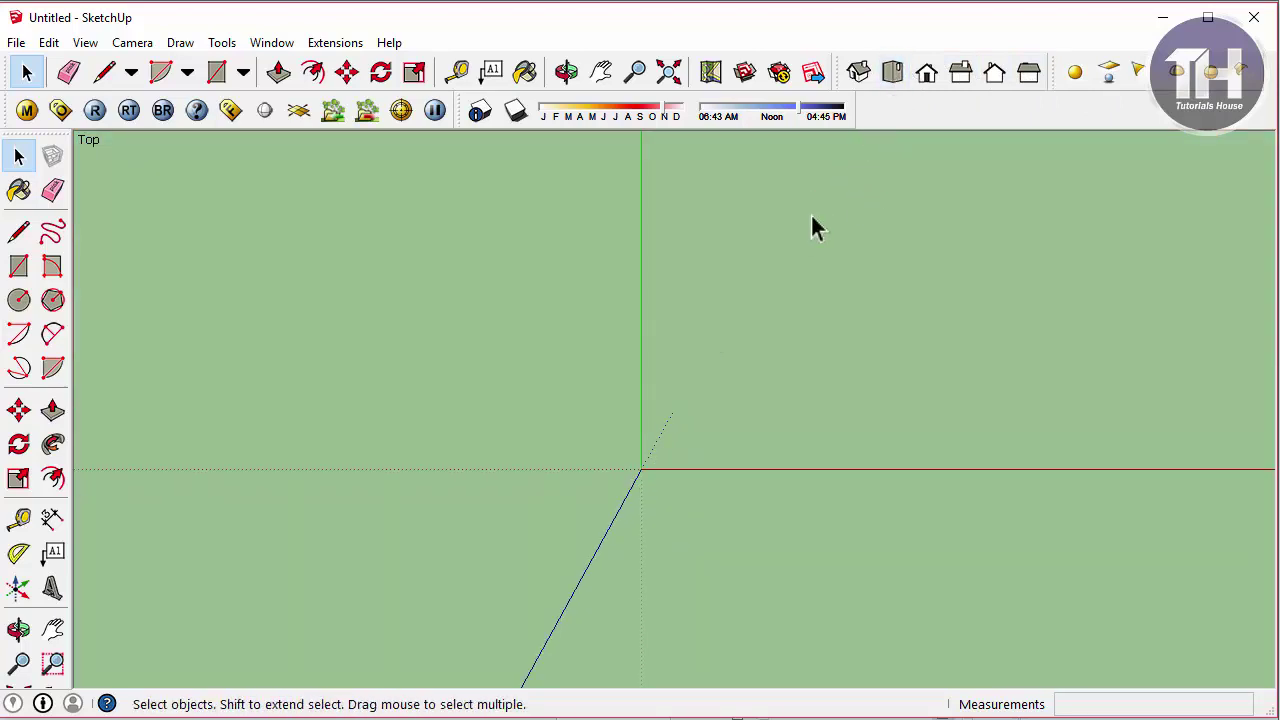
{"action": "left_click", "coordinate": [216, 73]}
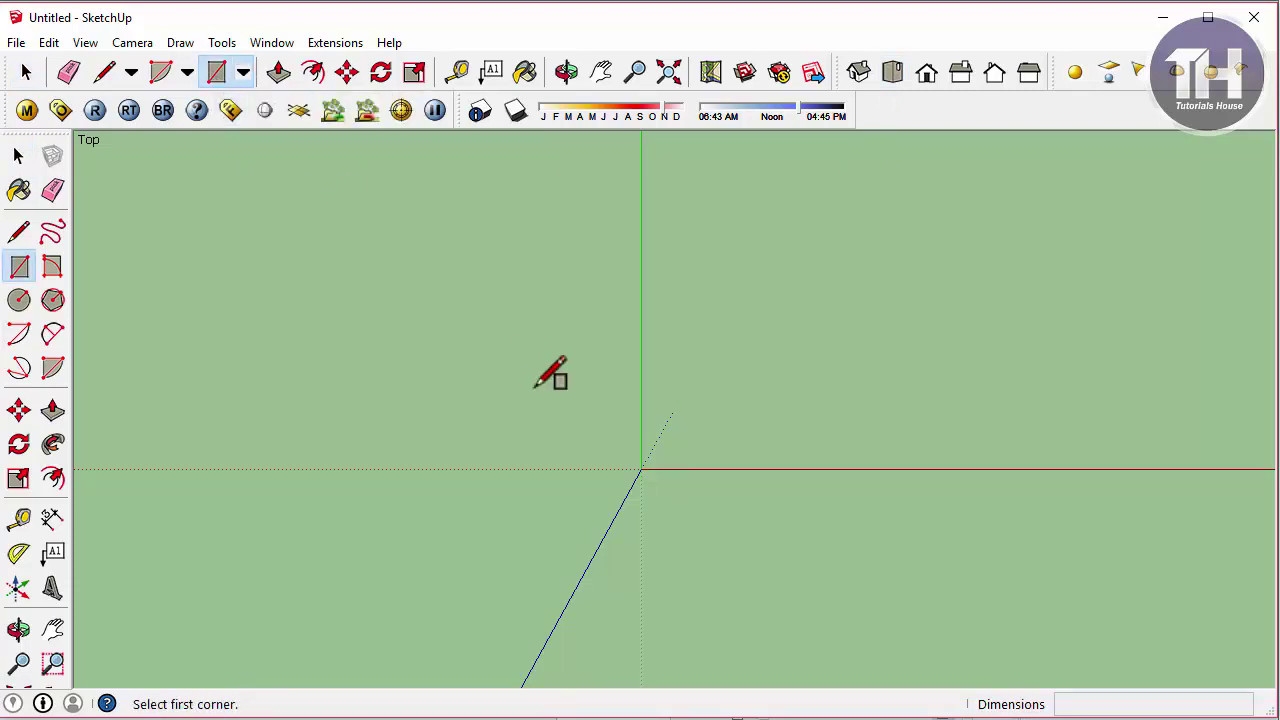
Draw a 40' by 60' rectangle from the origin and zoom extents to fit it
{"action": "key", "text": "space"}
{"action": "key", "text": "r"}
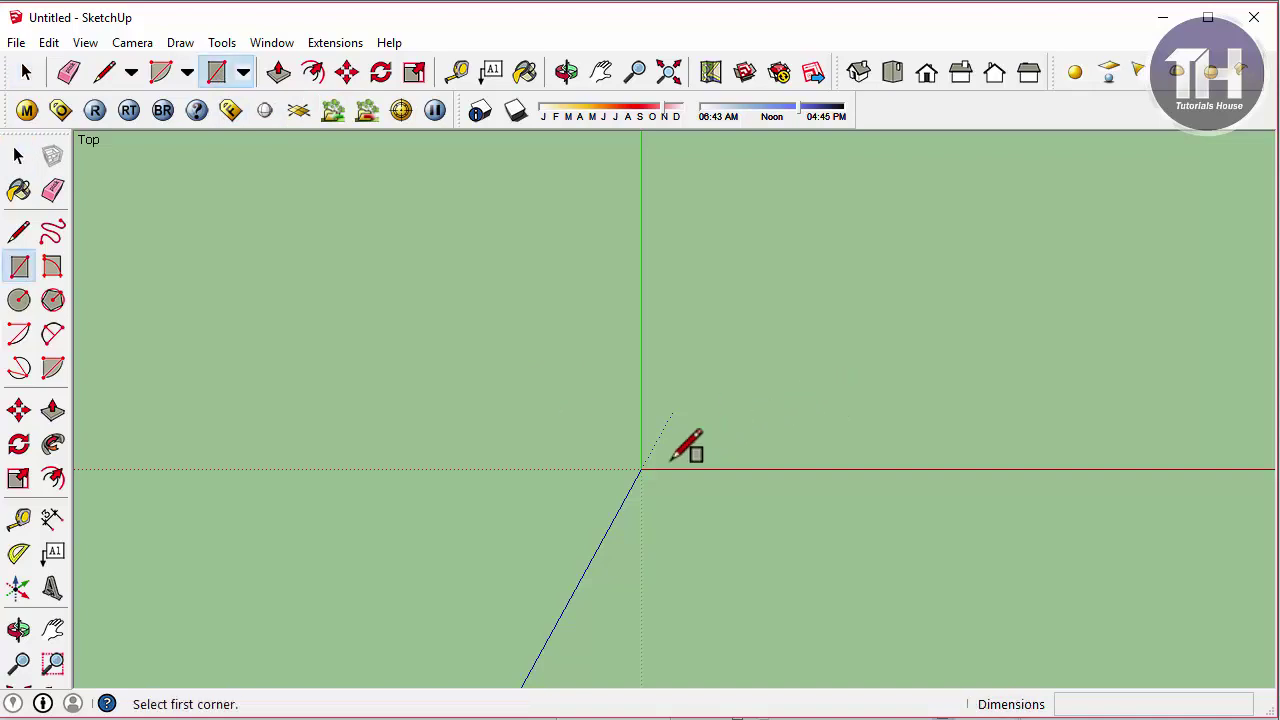
{"action": "left_click", "coordinate": [641, 468]}
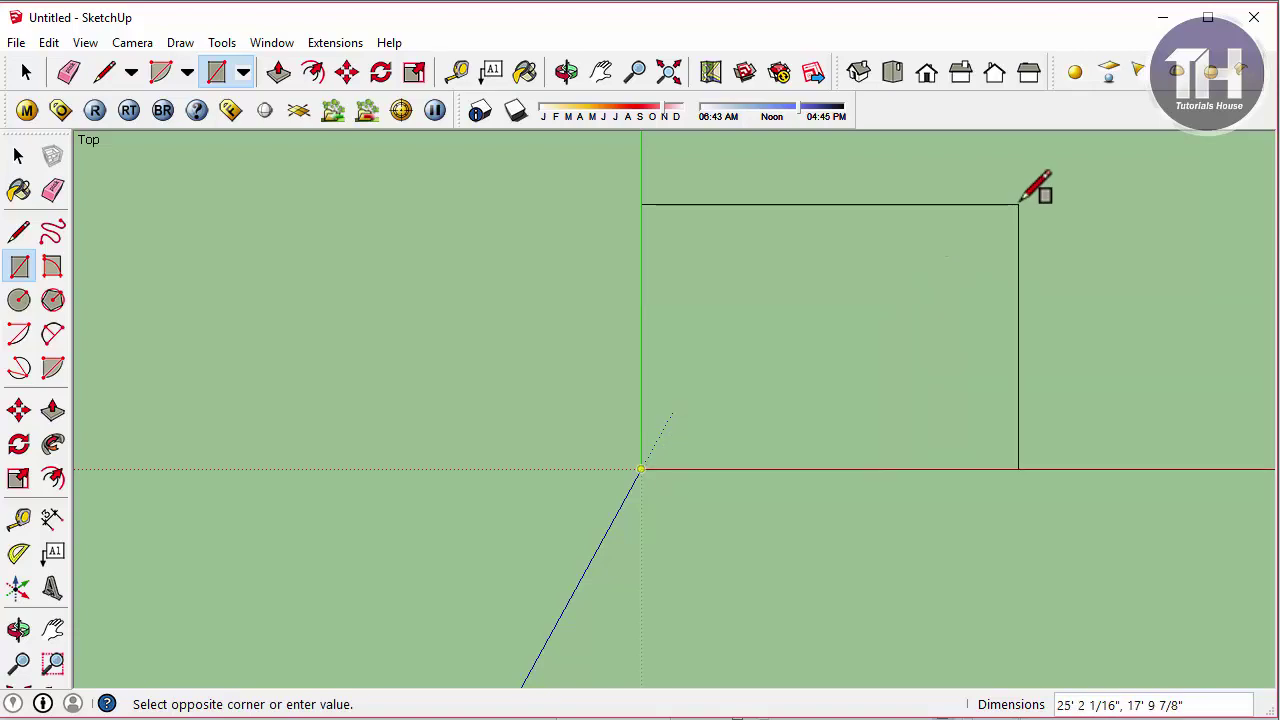
{"action": "type", "text": "40',60"}
{"action": "key", "text": "Return"}
{"action": "scroll", "coordinate": [655, 460], "scroll_direction": "down", "scroll_amount": 2}
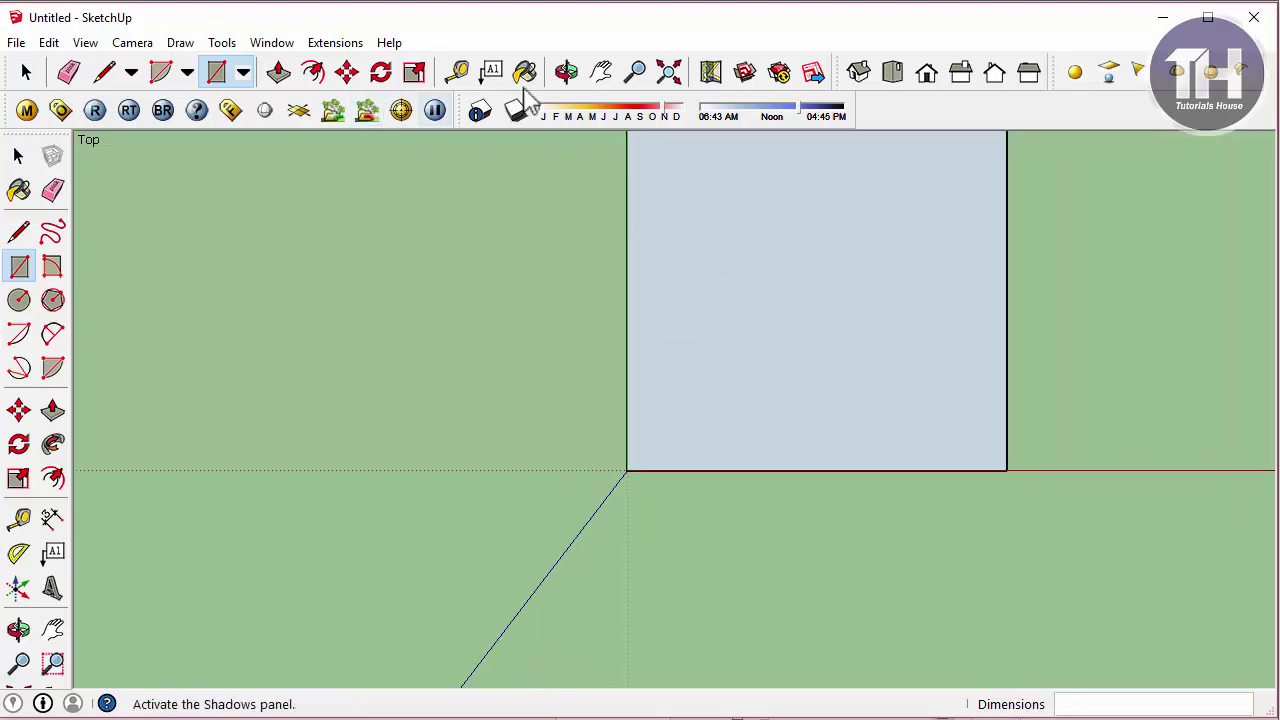
{"action": "left_click", "coordinate": [668, 72]}
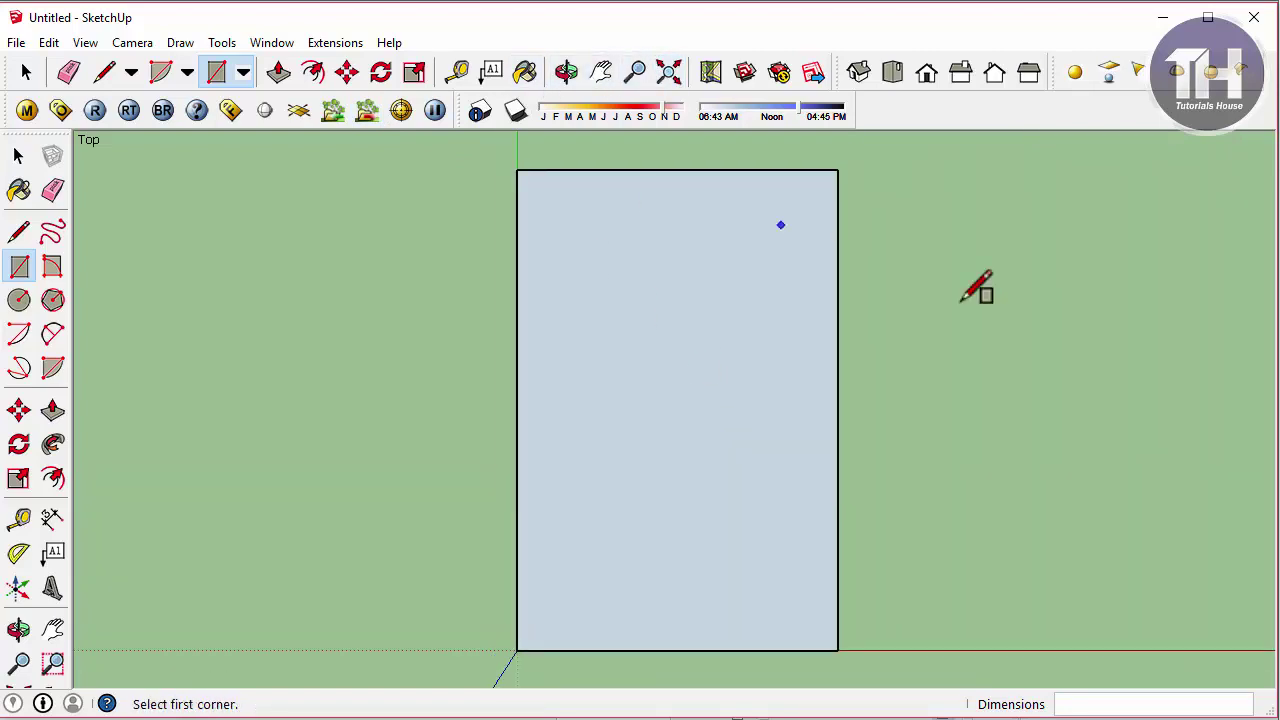
{"action": "key", "text": "space"}
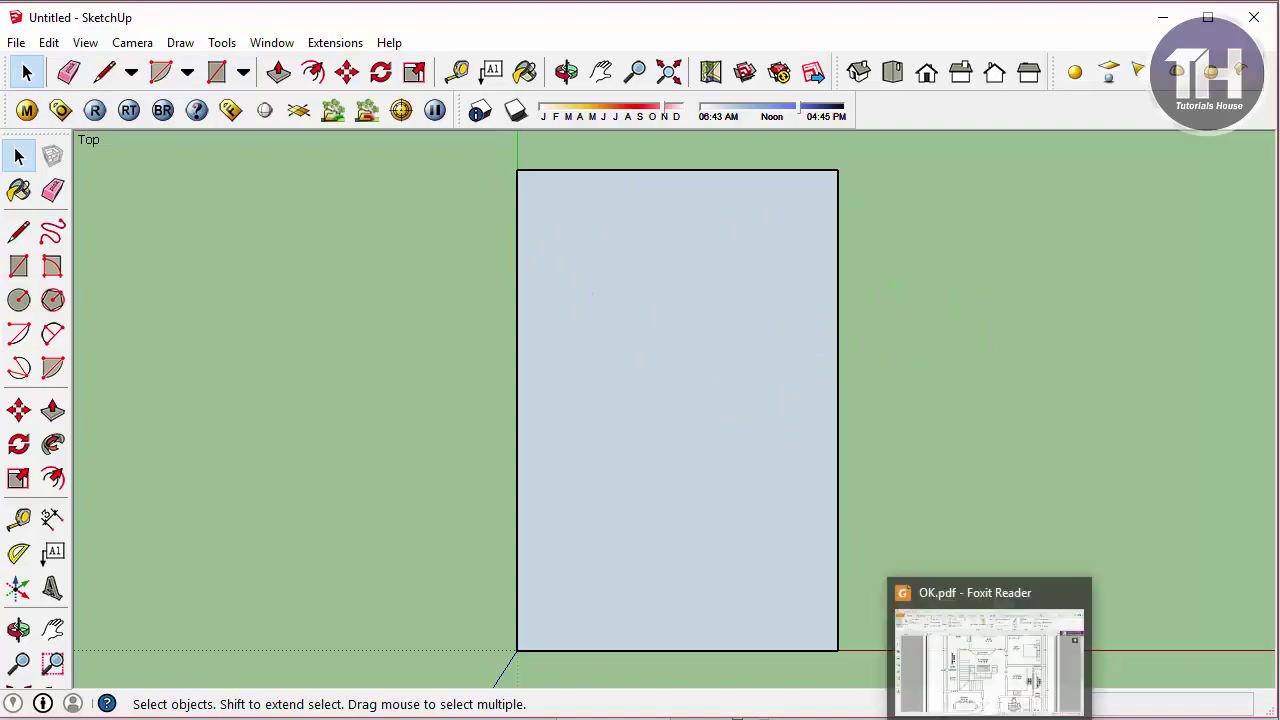
{"action": "left_click", "coordinate": [975, 690]}
{"action": "scroll", "coordinate": [1003, 428], "scroll_direction": "down", "scroll_amount": 3}
{"action": "scroll", "coordinate": [1003, 428], "scroll_direction": "up", "scroll_amount": 3}
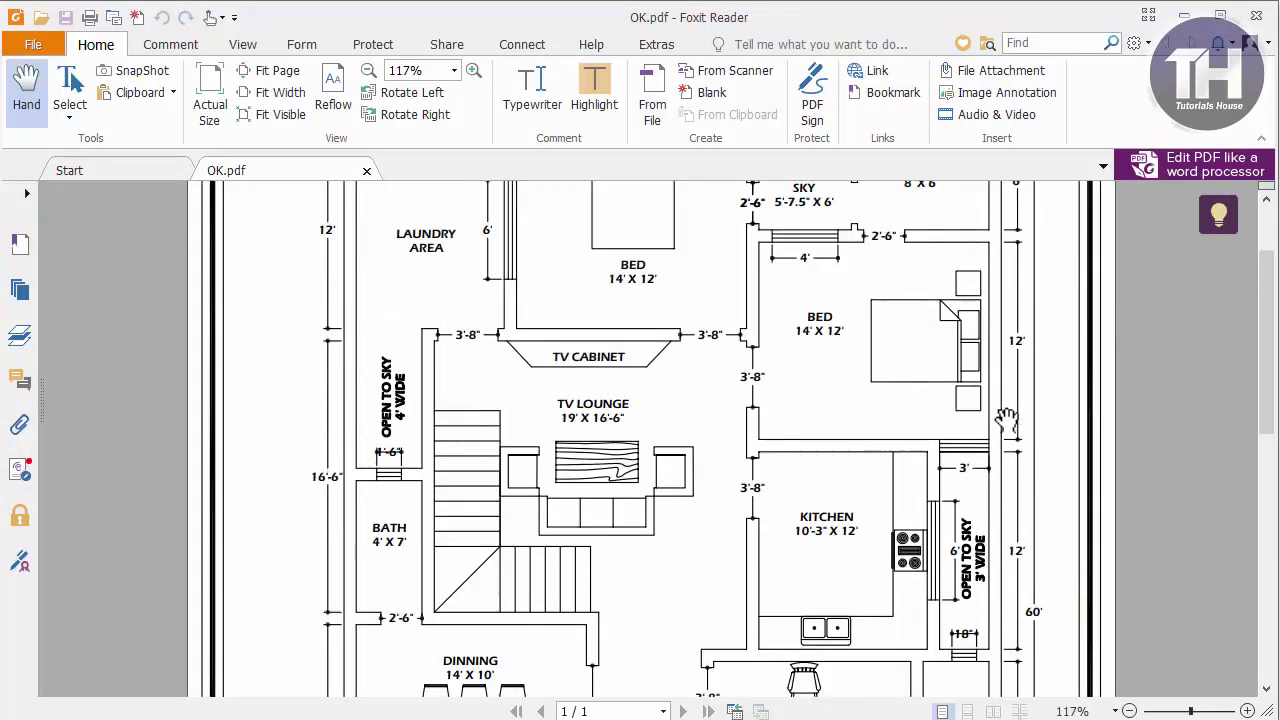
{"action": "scroll", "coordinate": [1003, 420], "scroll_direction": "up", "scroll_amount": 2}
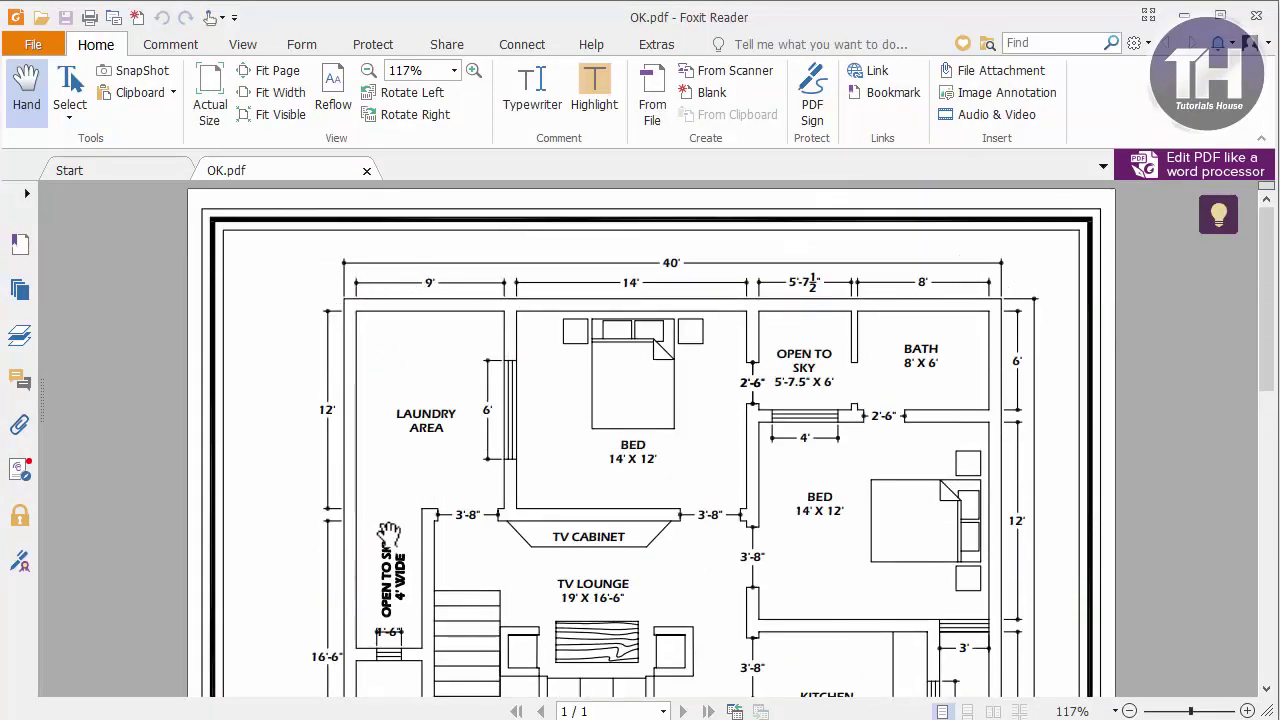
{"action": "scroll", "coordinate": [620, 440], "scroll_direction": "down", "scroll_amount": 3}
{"action": "scroll", "coordinate": [985, 365], "scroll_direction": "up", "scroll_amount": 3}
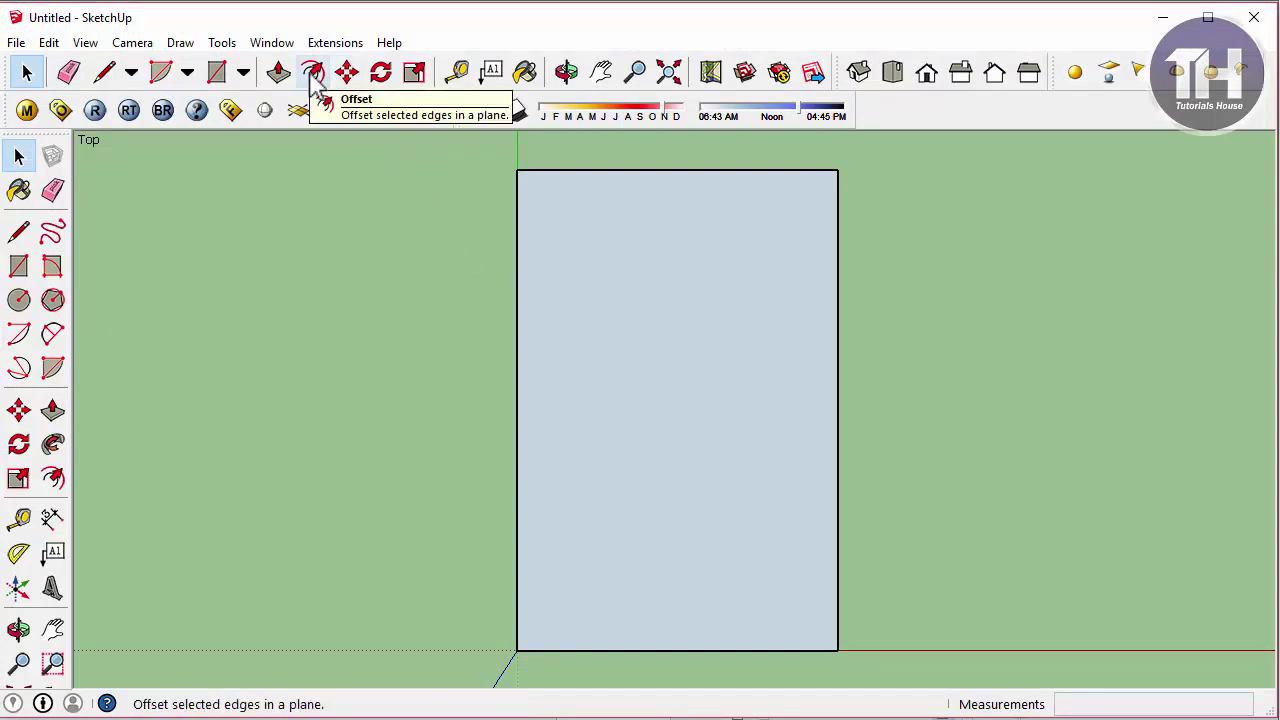
Try a thin inner offset of the rectangle face, then undo it
{"action": "left_click", "coordinate": [313, 72]}
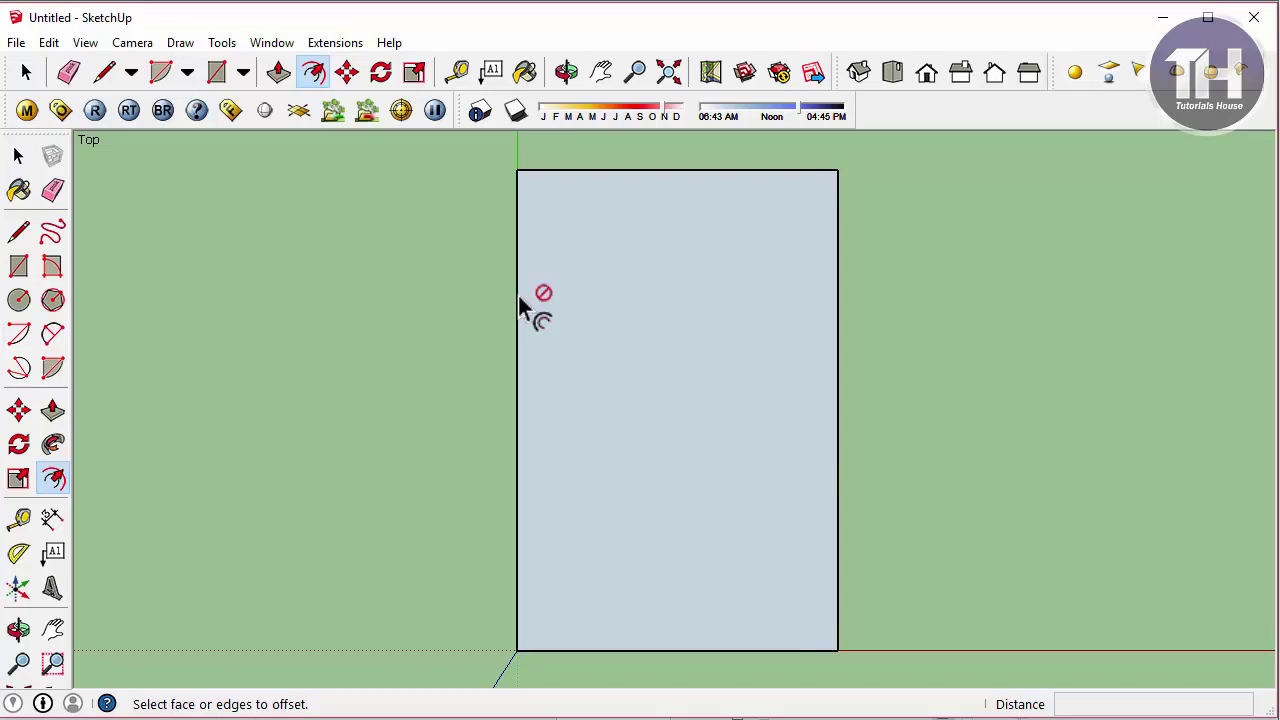
{"action": "left_click", "coordinate": [521, 303]}
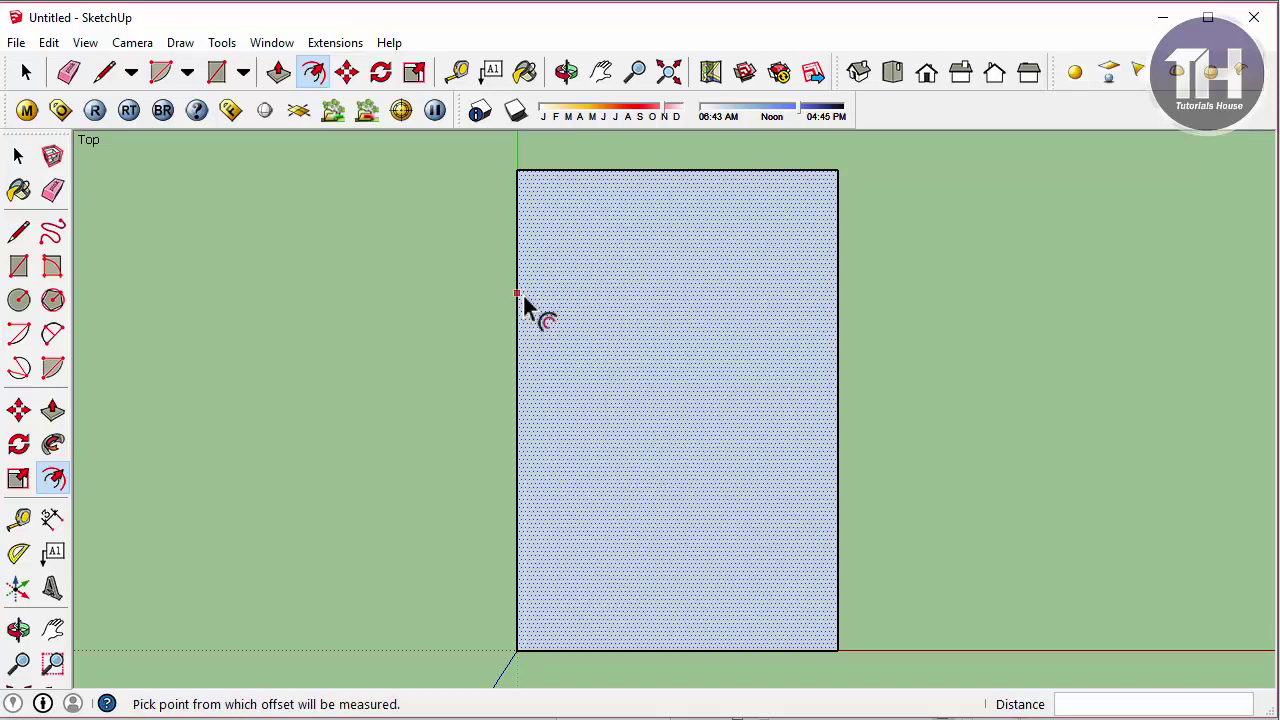
{"action": "left_click", "coordinate": [524, 303]}
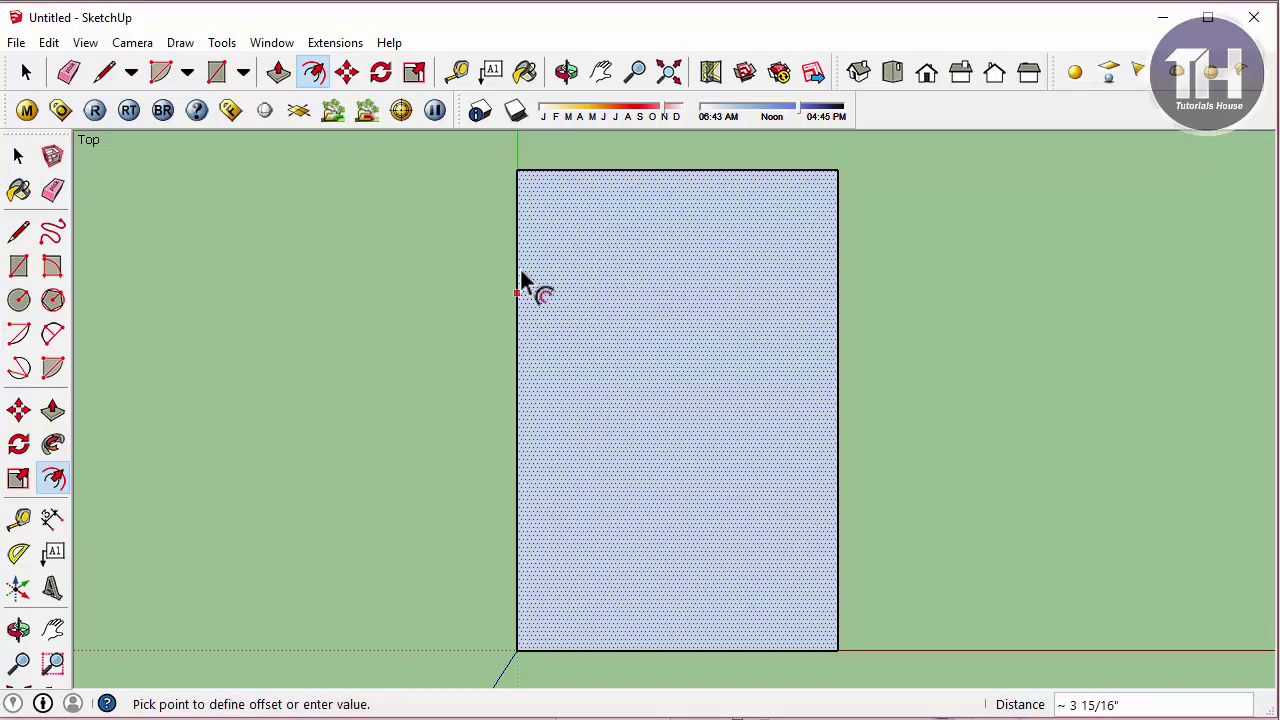
{"action": "left_click", "coordinate": [524, 301]}
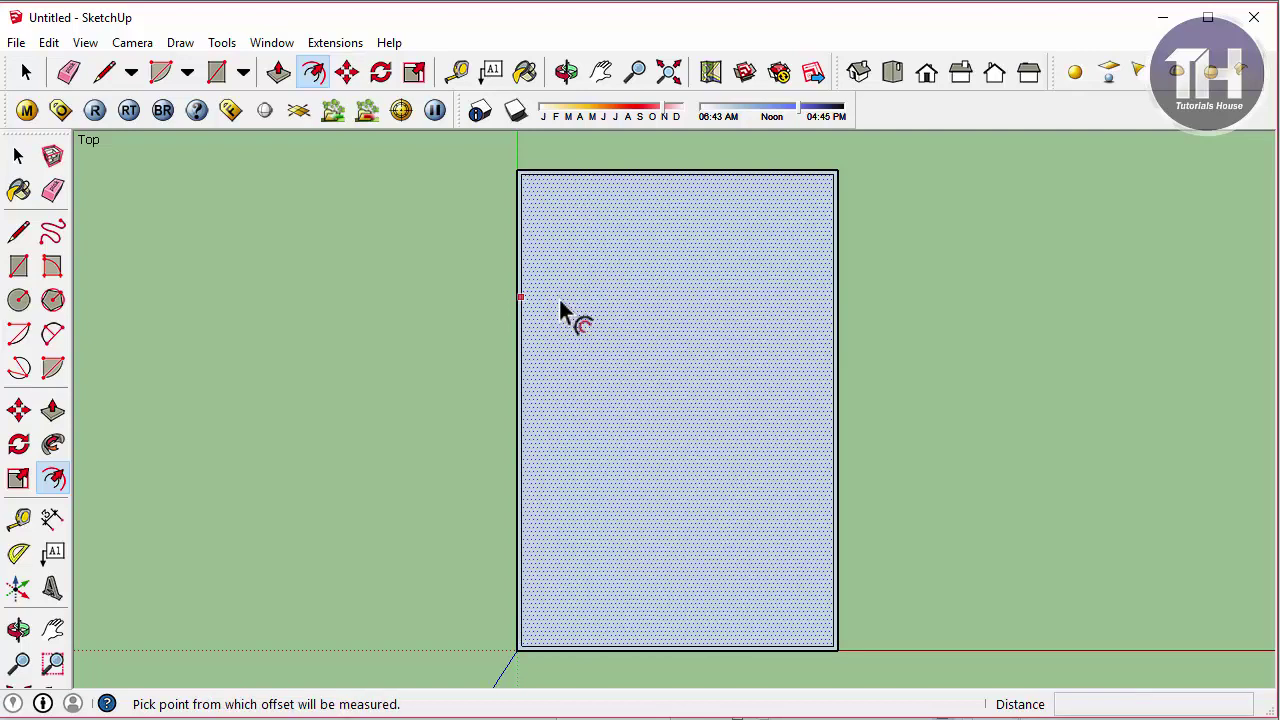
{"action": "key", "text": "ctrl+z"}
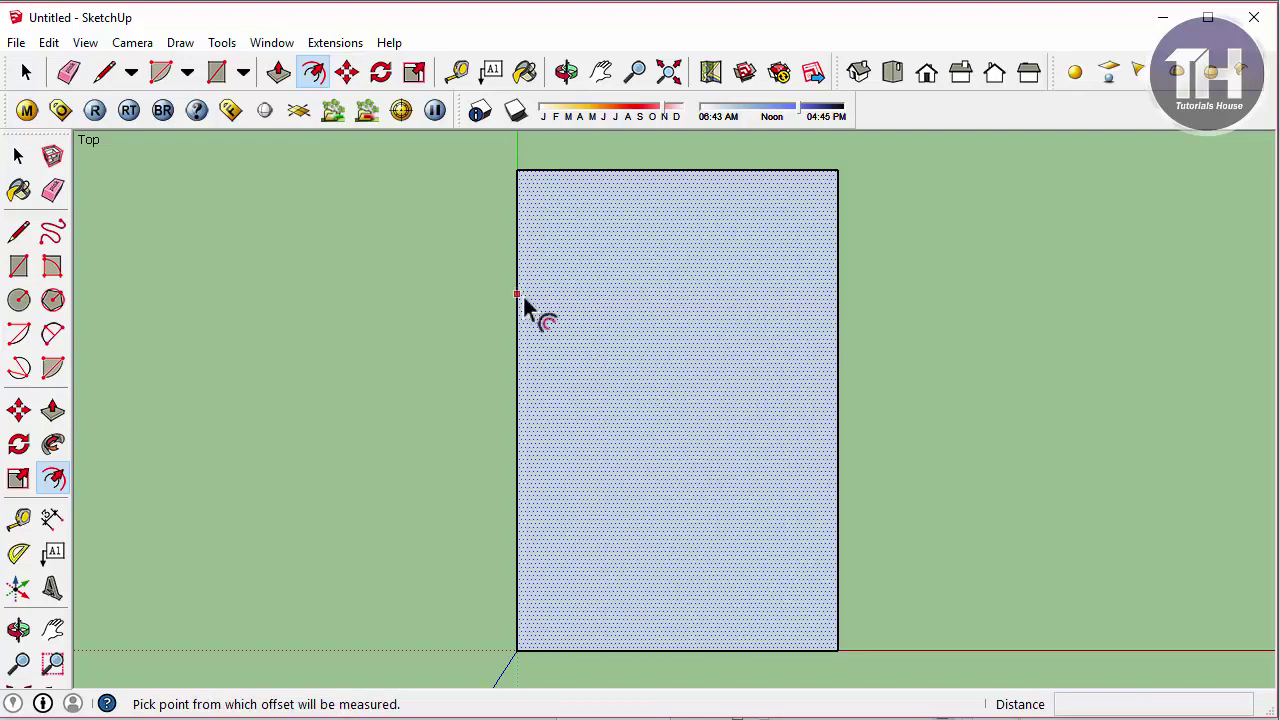
Offset the rectangle edges slightly inward to mark the outer wall thickness
{"action": "left_click", "coordinate": [524, 301]}
{"action": "left_click", "coordinate": [527, 301]}
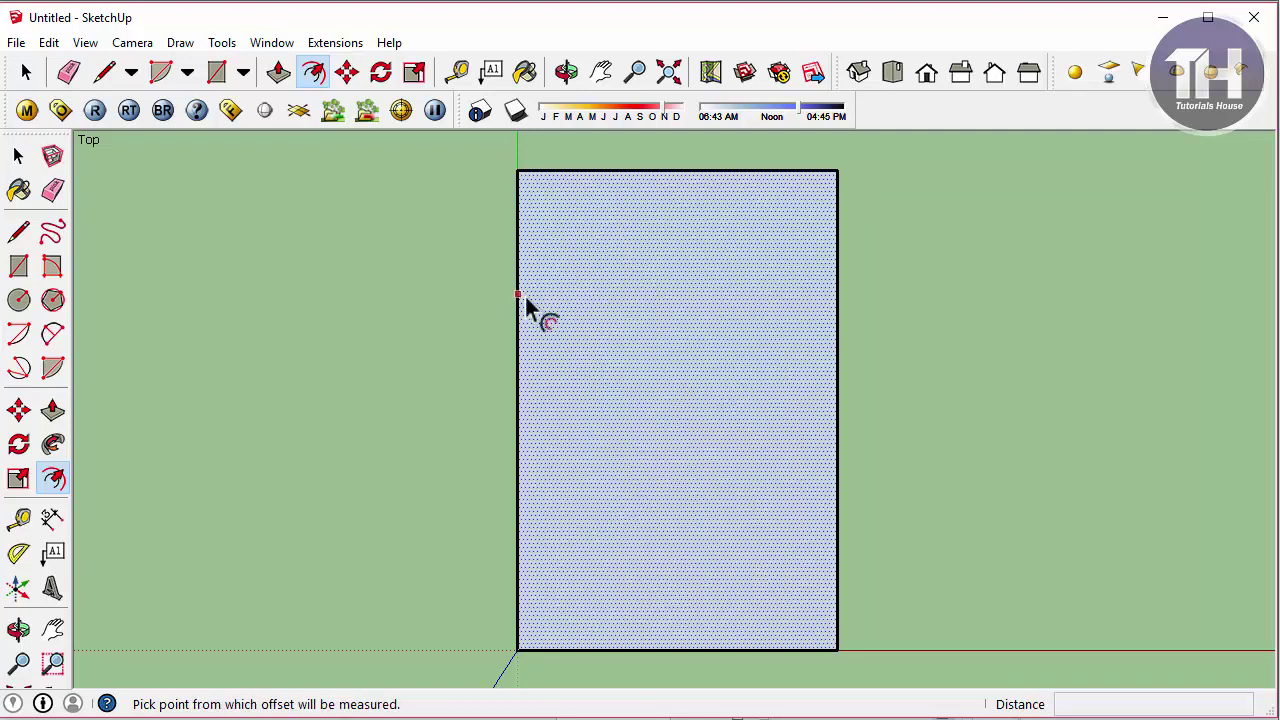
{"action": "scroll", "coordinate": [527, 300], "scroll_direction": "up", "scroll_amount": 1}
{"action": "left_click", "coordinate": [515, 297]}
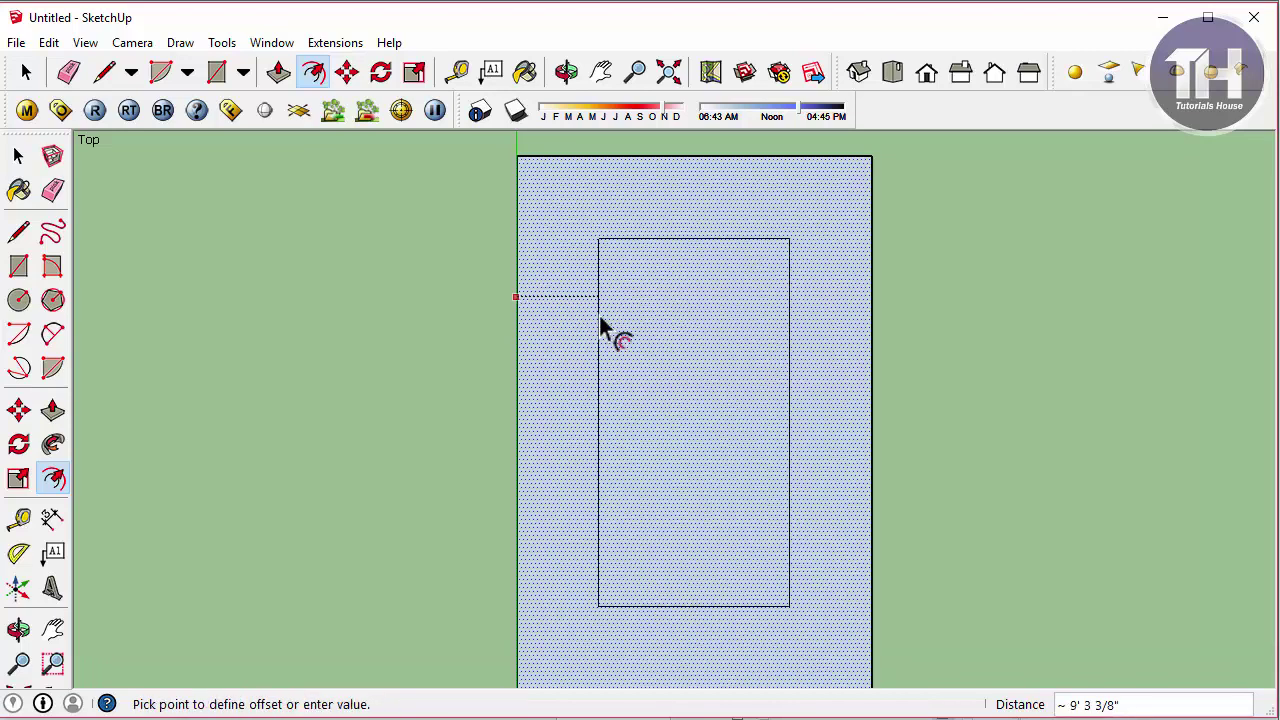
{"action": "type", "text": "9"}
{"action": "key", "text": "Escape"}
{"action": "scroll", "coordinate": [666, 345], "scroll_direction": "down", "scroll_amount": 1}
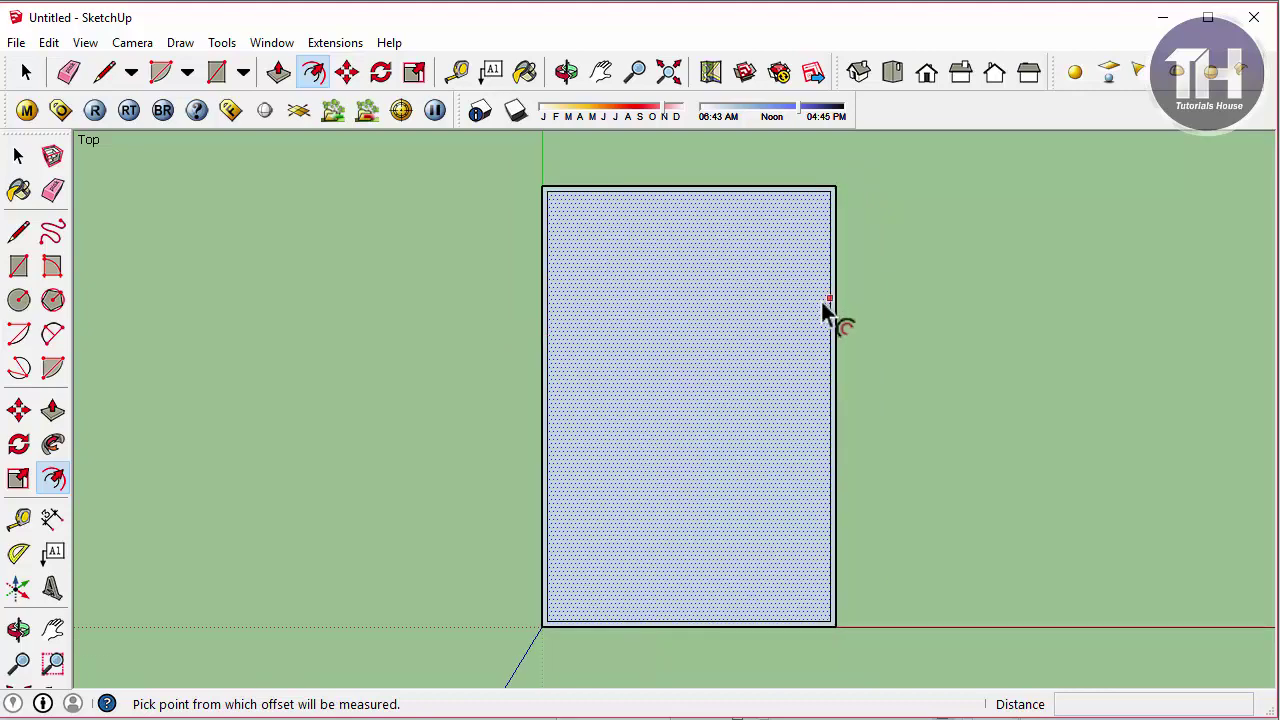
{"action": "scroll", "coordinate": [822, 310], "scroll_direction": "up", "scroll_amount": 1}
{"action": "scroll", "coordinate": [820, 300], "scroll_direction": "down", "scroll_amount": 1}
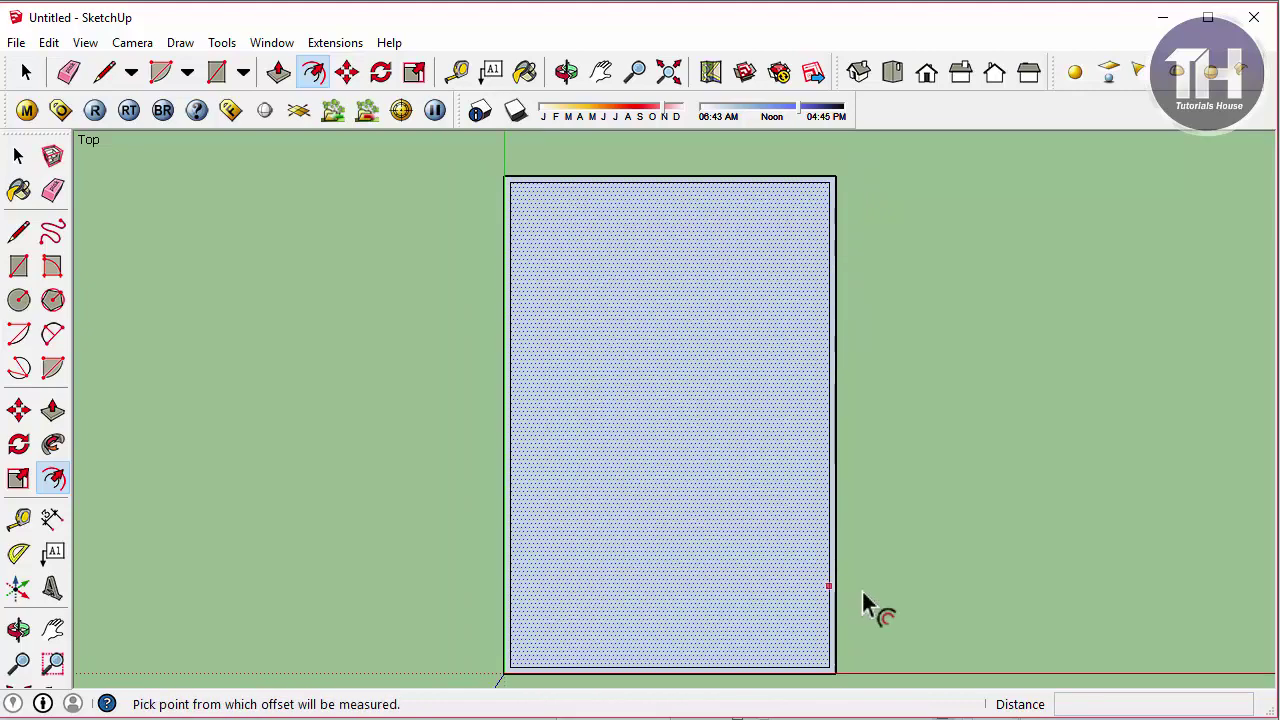
{"action": "scroll", "coordinate": [590, 378], "scroll_direction": "down", "scroll_amount": 1}
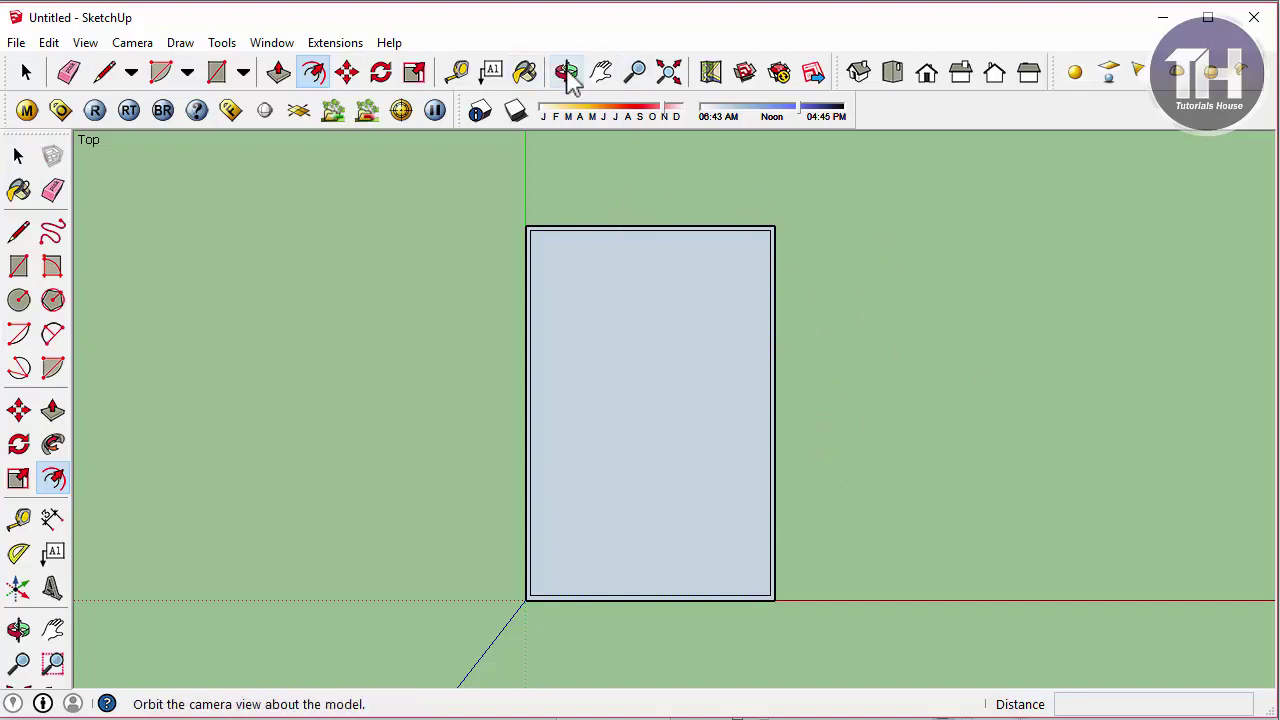
{"action": "left_click", "coordinate": [566, 72]}
{"action": "mouse_move", "coordinate": [877, 509]}
{"action": "left_mouse_down"}
{"action": "mouse_move", "coordinate": [737, 349]}
{"action": "mouse_move", "coordinate": [726, 288]}
{"action": "mouse_move", "coordinate": [737, 563]}
{"action": "mouse_move", "coordinate": [735, 549]}
{"action": "left_mouse_up"}
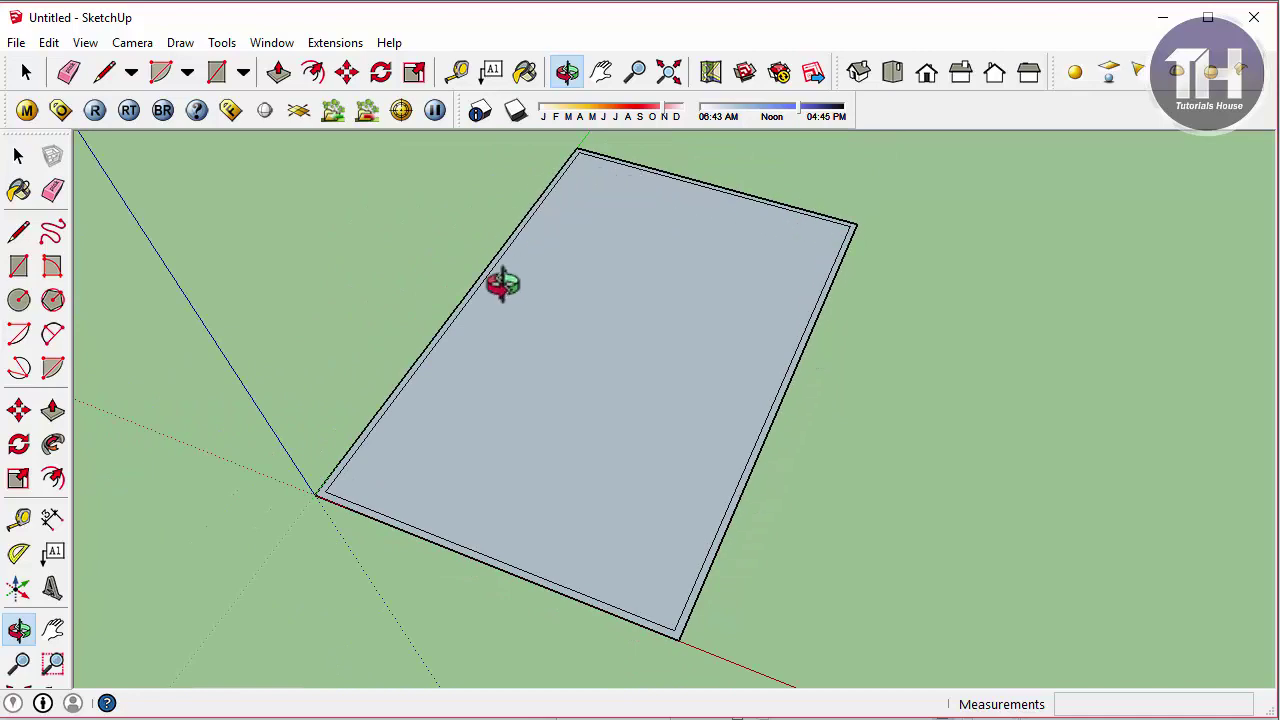
{"action": "left_click", "coordinate": [280, 74]}
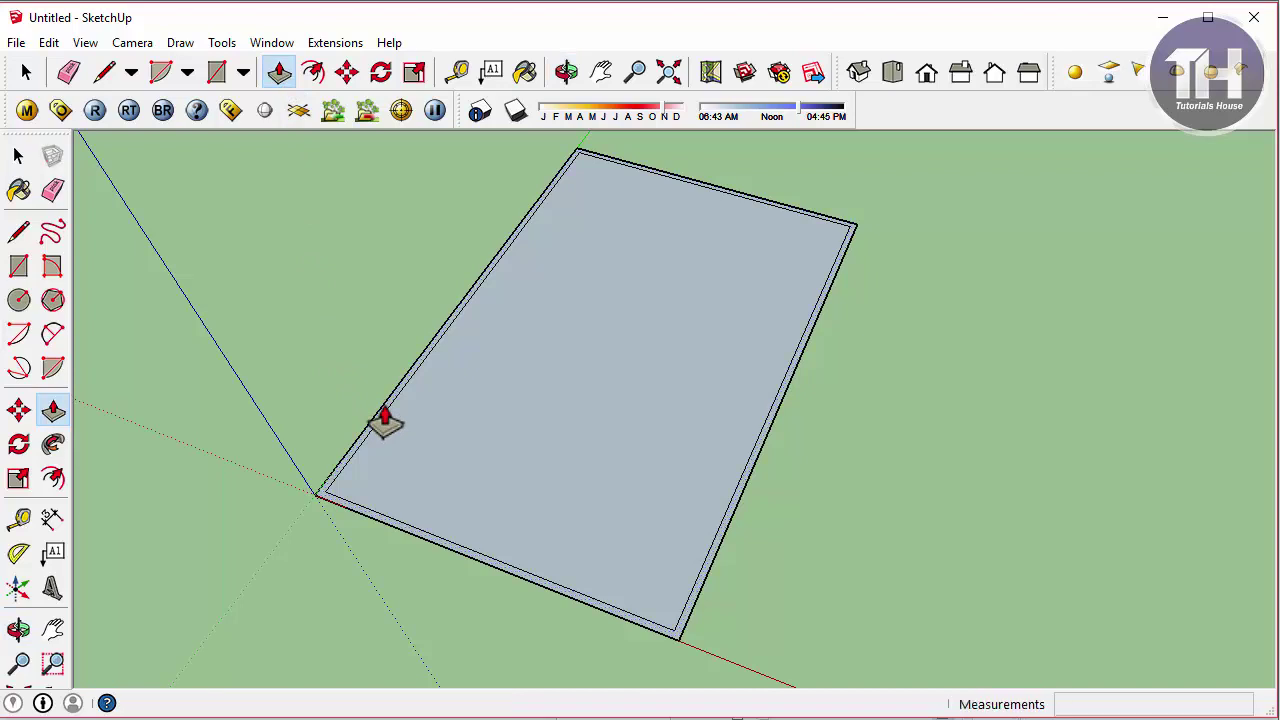
{"action": "left_click_drag", "start_coordinate": [385, 420], "coordinate": [375, 348]}
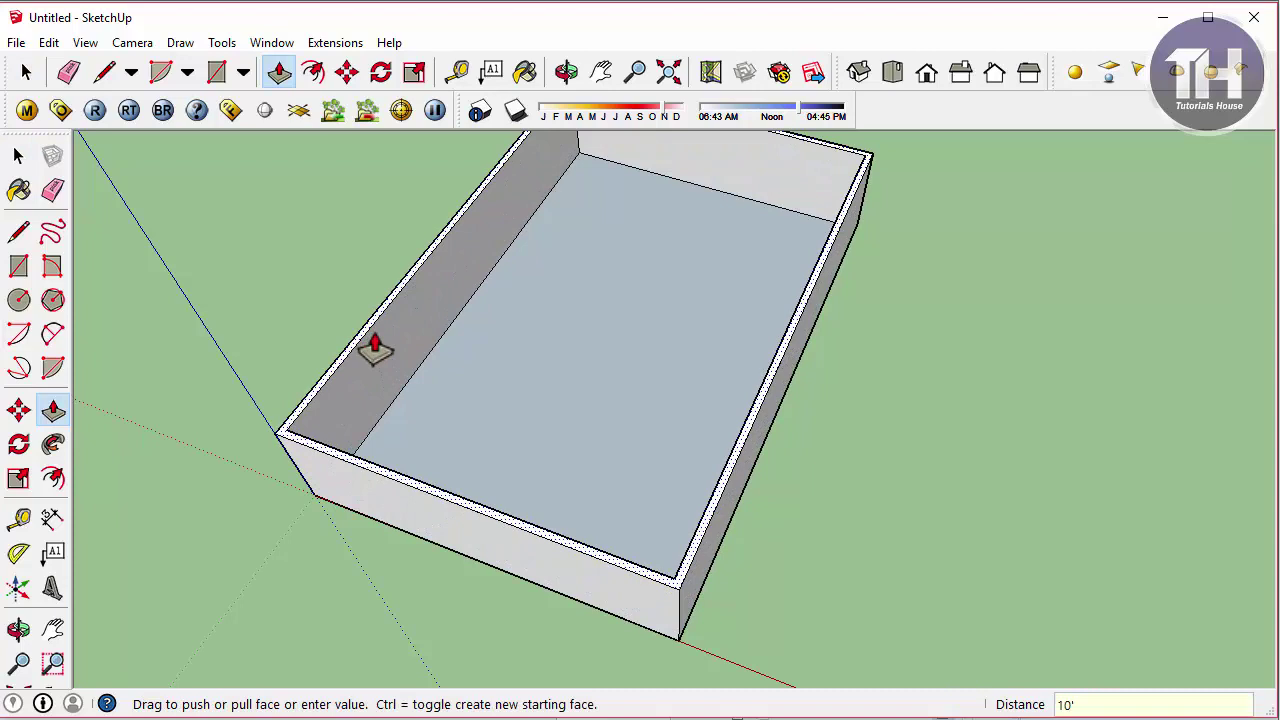
{"action": "type", "text": "10'"}
{"action": "key", "text": "Return"}
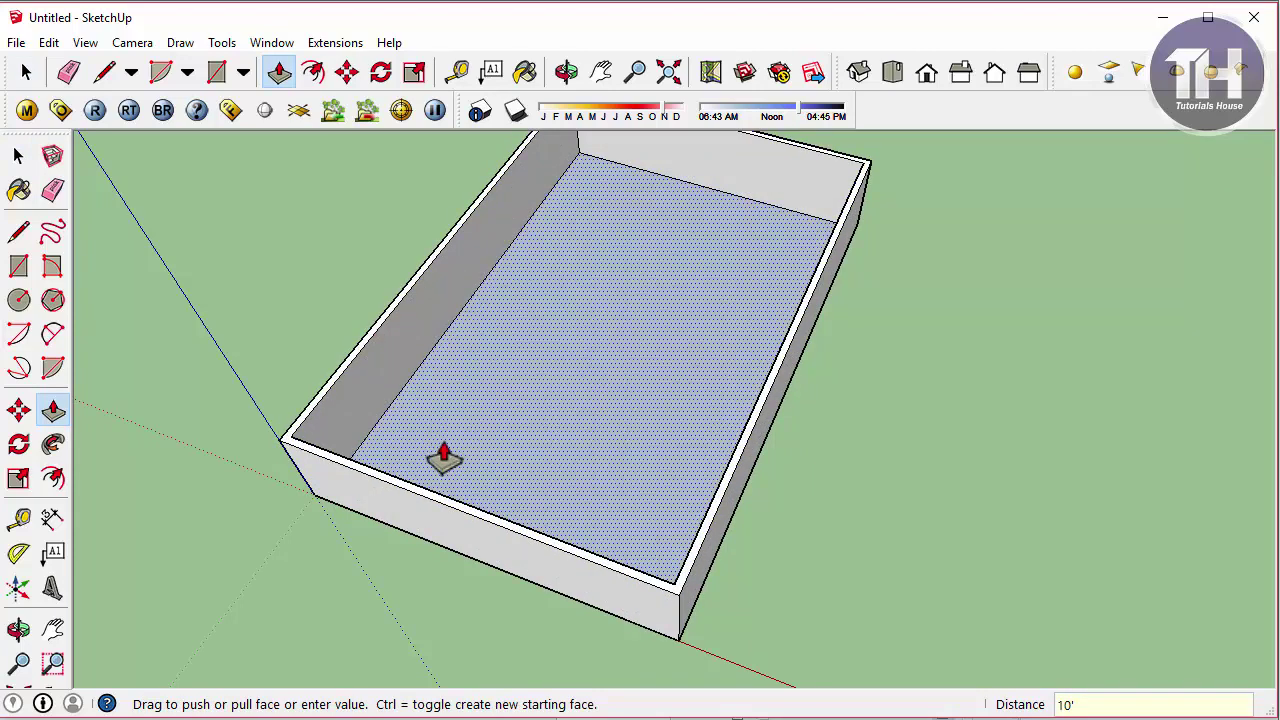
{"action": "key", "text": "ctrl+z"}
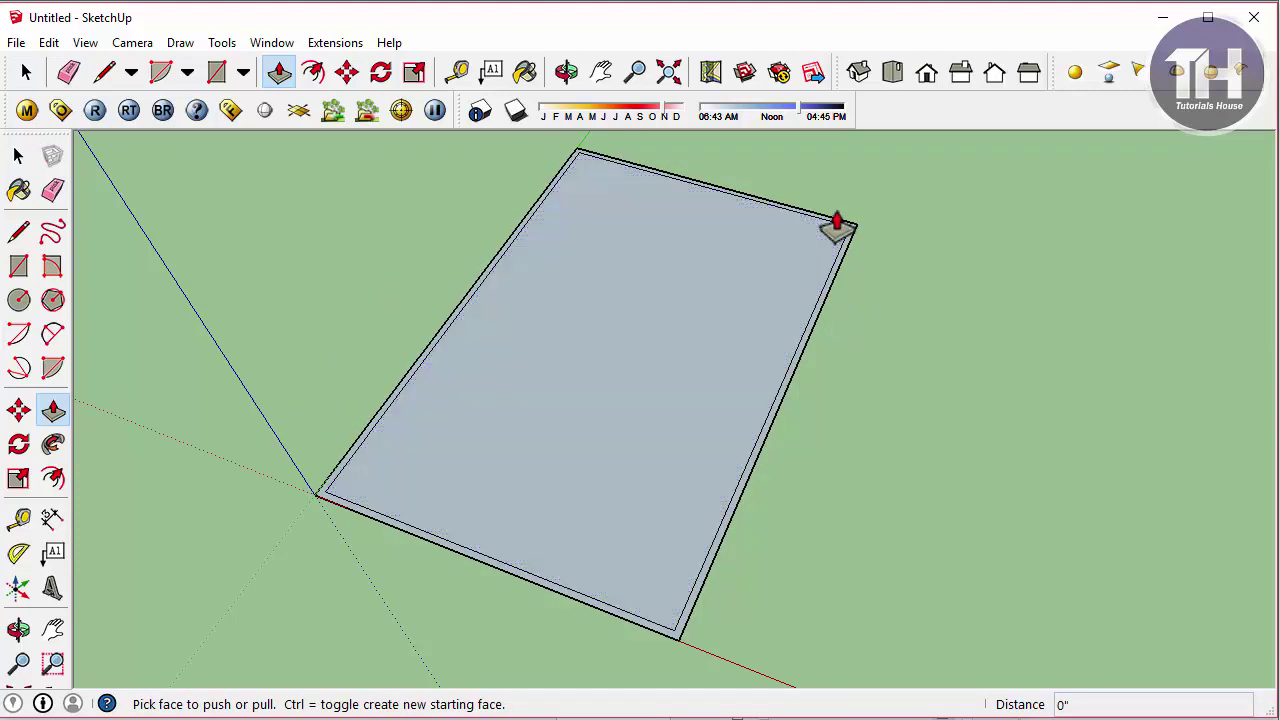
{"action": "left_click", "coordinate": [900, 78]}
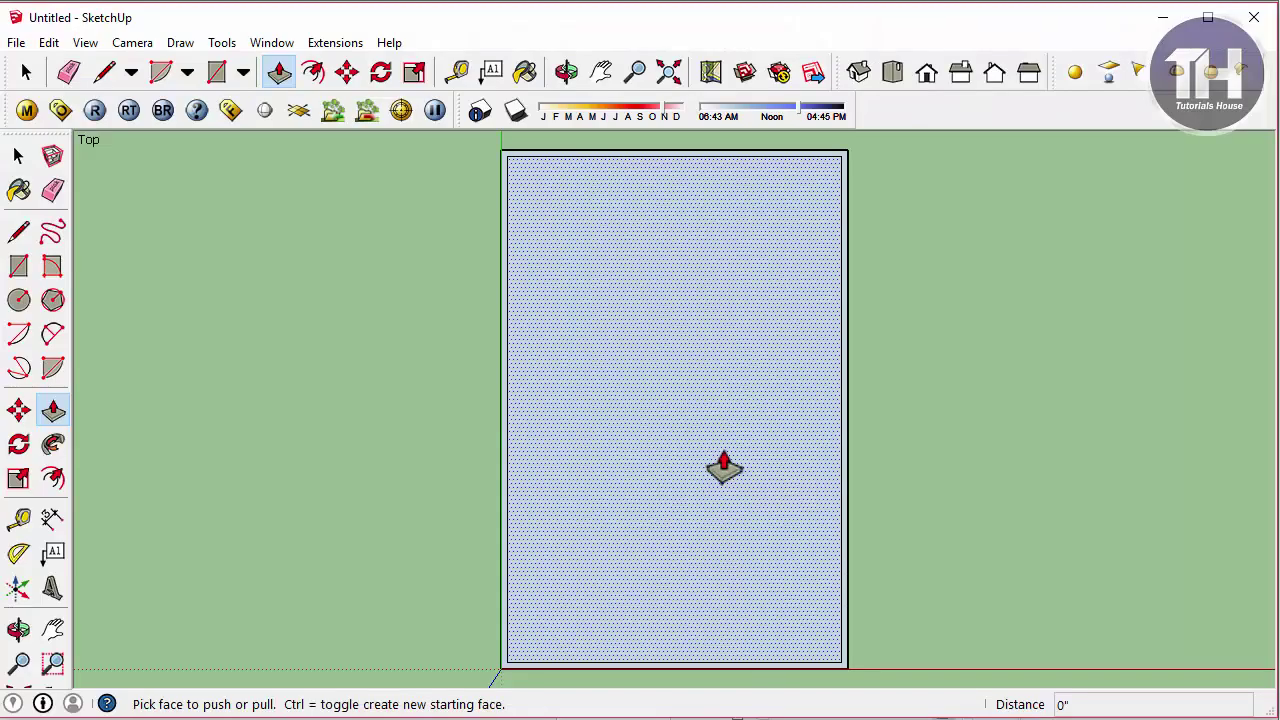
{"action": "key", "text": "t"}
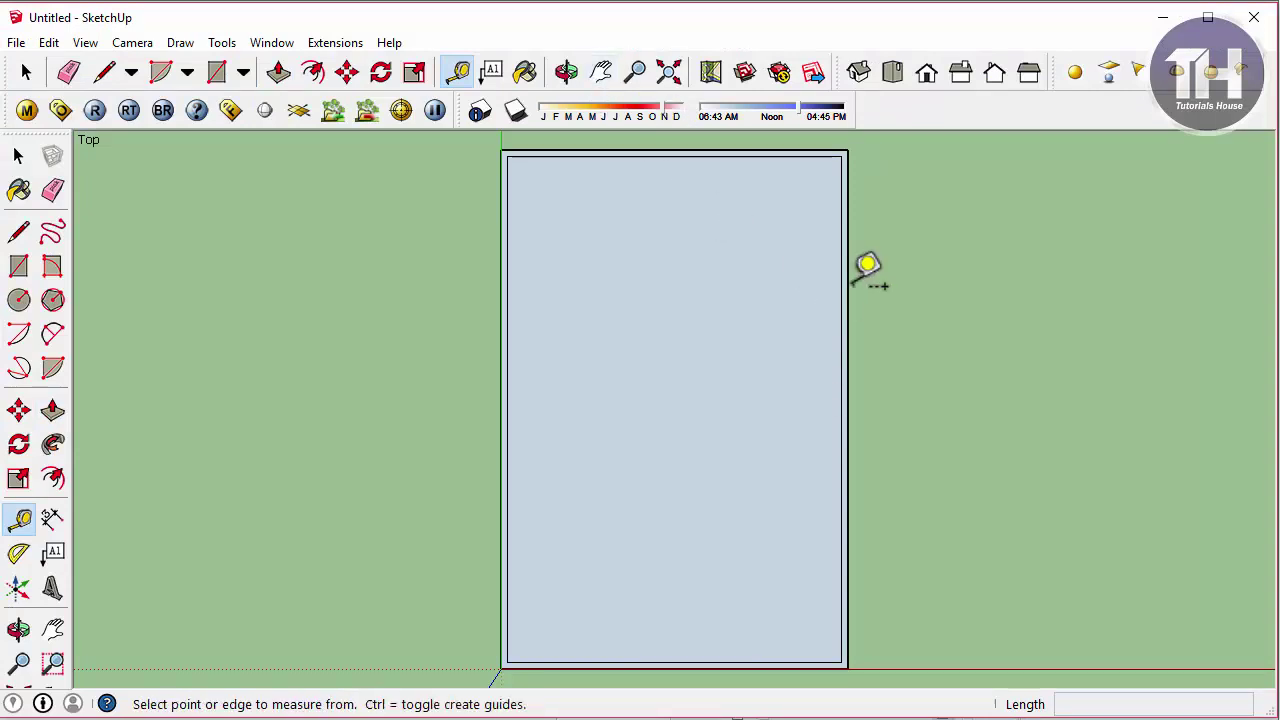
Place a vertical guide inside the rectangle and add parallel guides offset by 9
{"action": "left_click", "coordinate": [841, 276]}
{"action": "type", "text": "14'"}
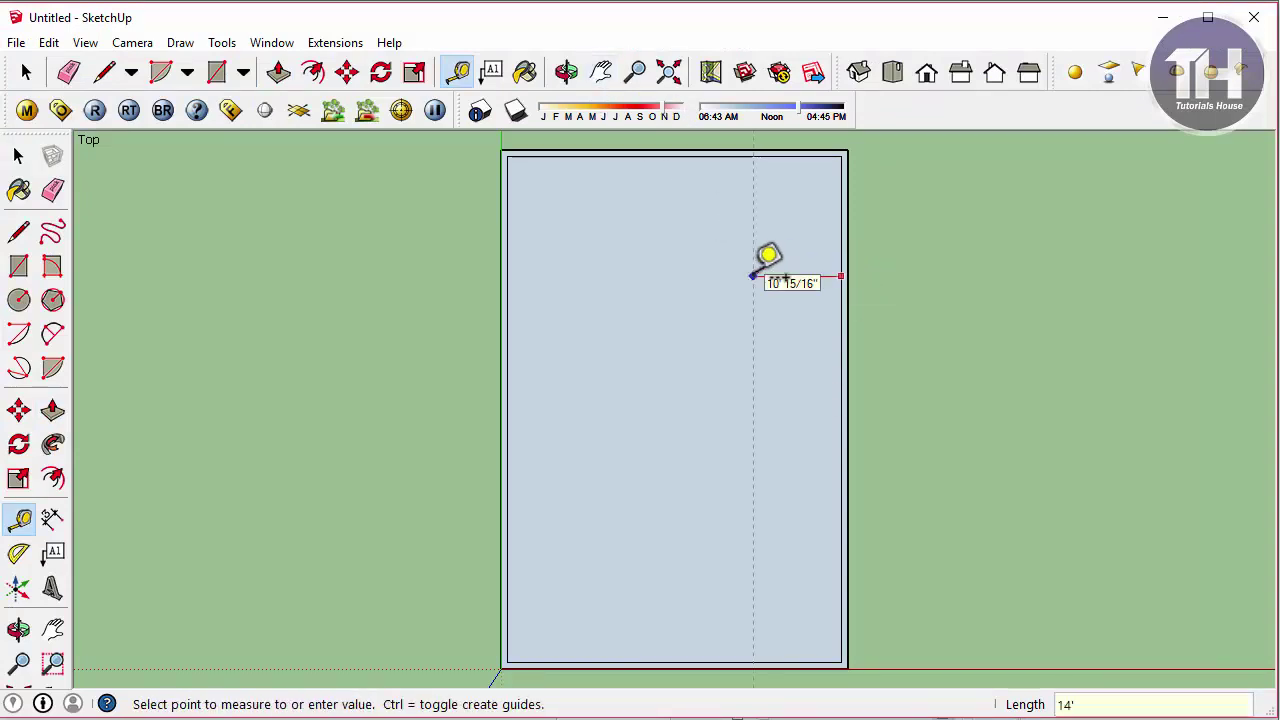
{"action": "left_click", "coordinate": [719, 276]}
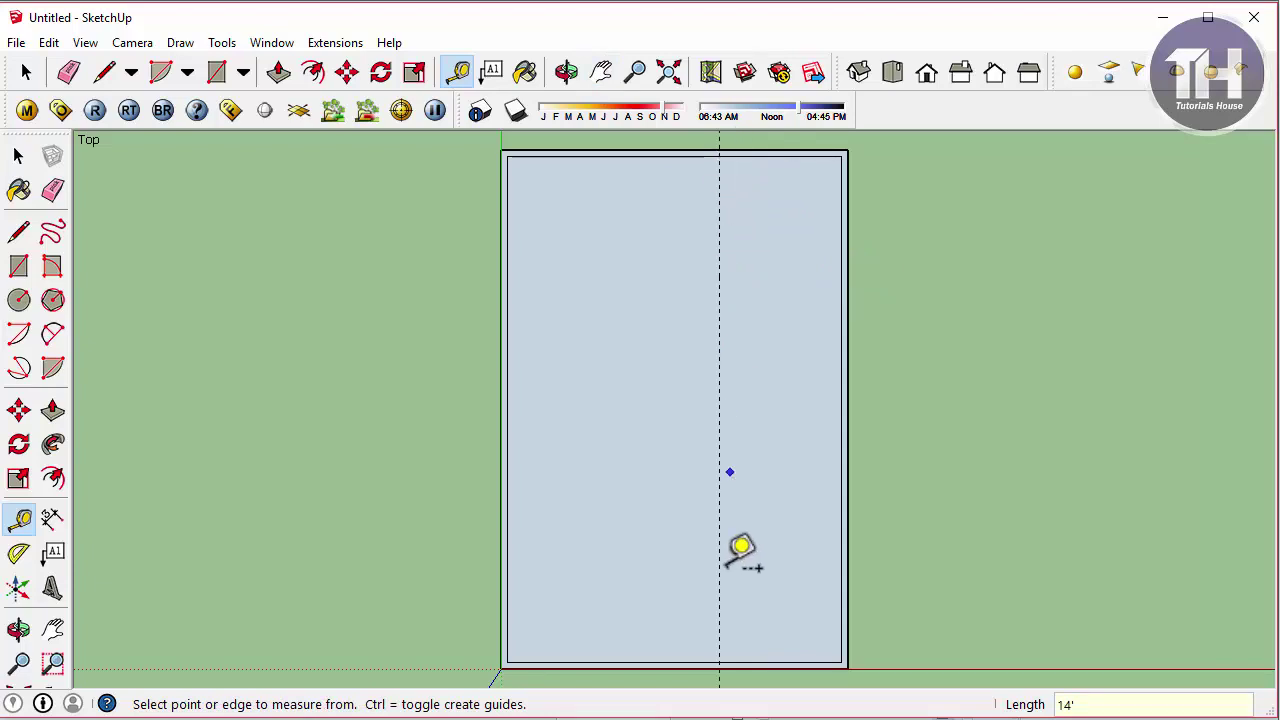
{"action": "scroll", "coordinate": [740, 235], "scroll_direction": "down", "scroll_amount": 1}
{"action": "scroll", "coordinate": [726, 249], "scroll_direction": "up", "scroll_amount": 1}
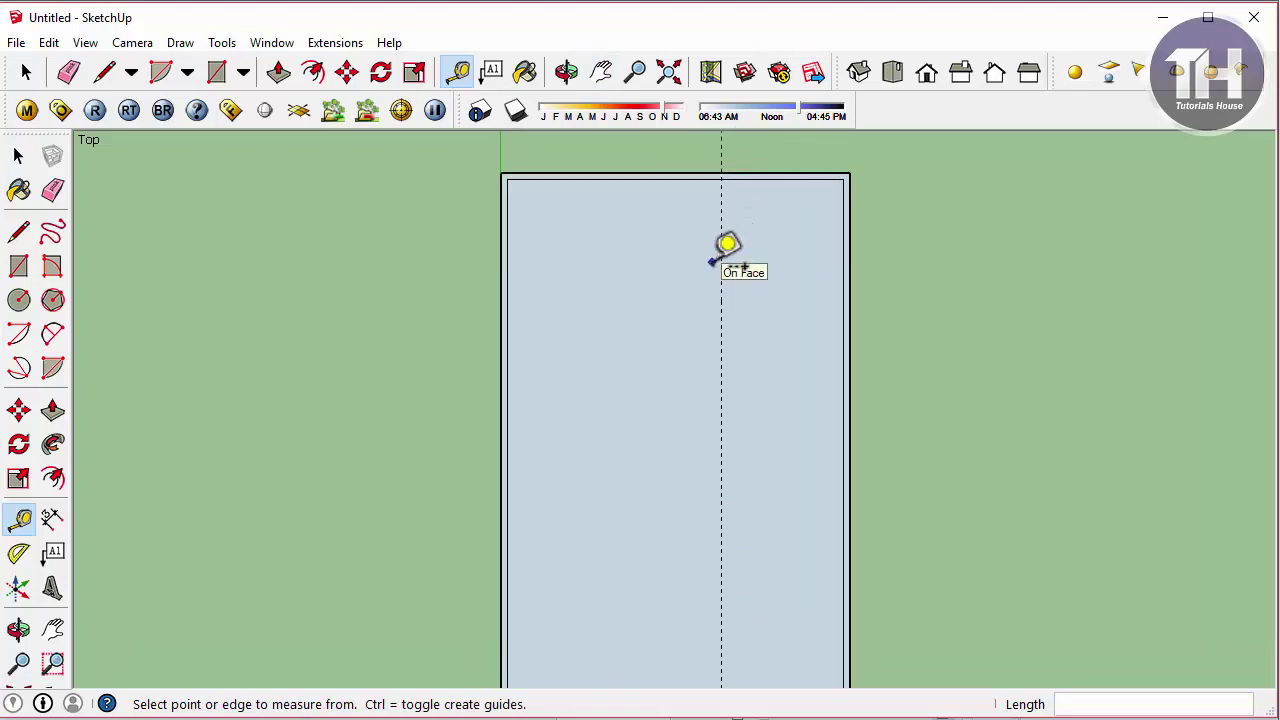
{"action": "left_click", "coordinate": [721, 259]}
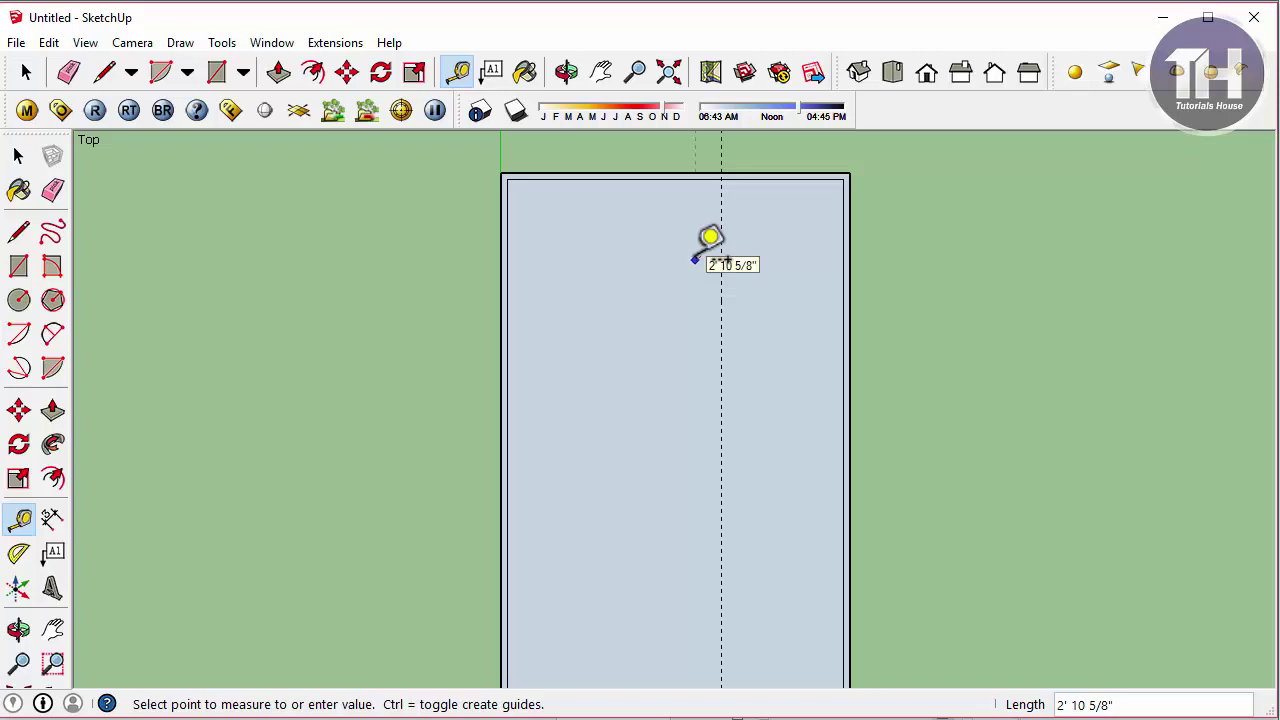
{"action": "type", "text": "9"}
{"action": "key", "text": "Return"}
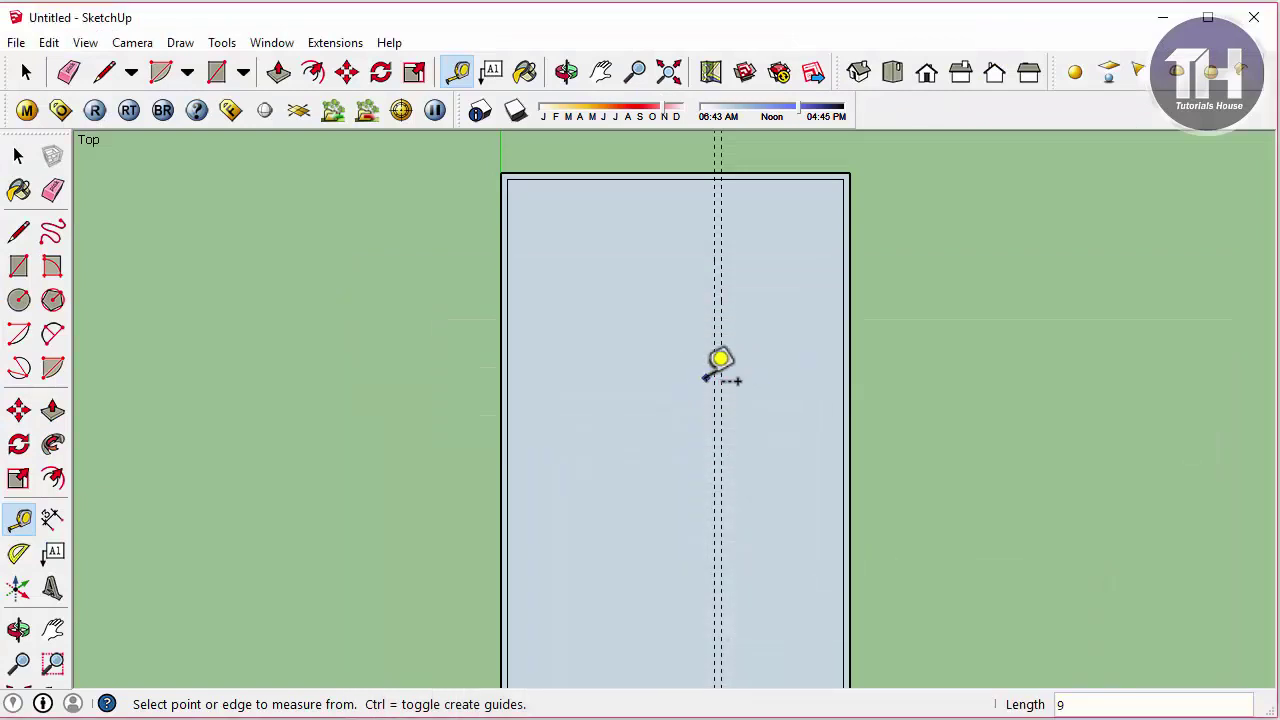
{"action": "left_click", "coordinate": [716, 374]}
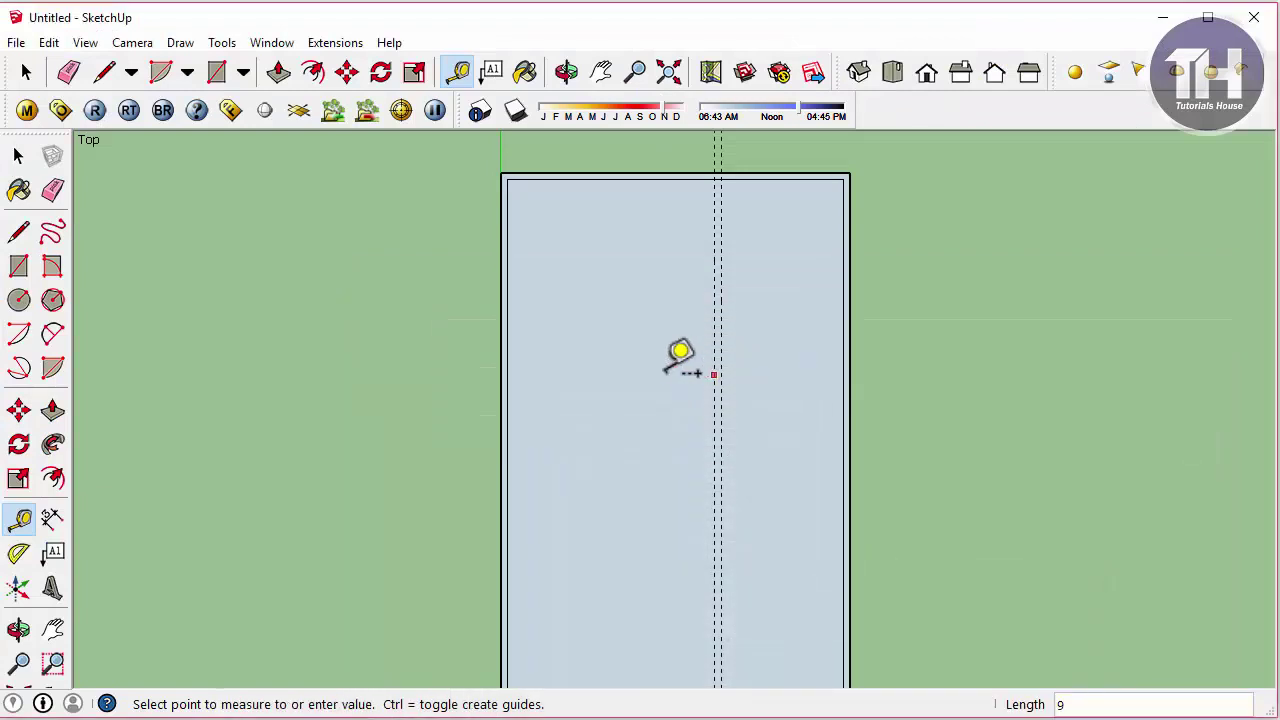
{"action": "key", "text": "Return"}
{"action": "scroll", "coordinate": [680, 357], "scroll_direction": "up", "scroll_amount": 1}
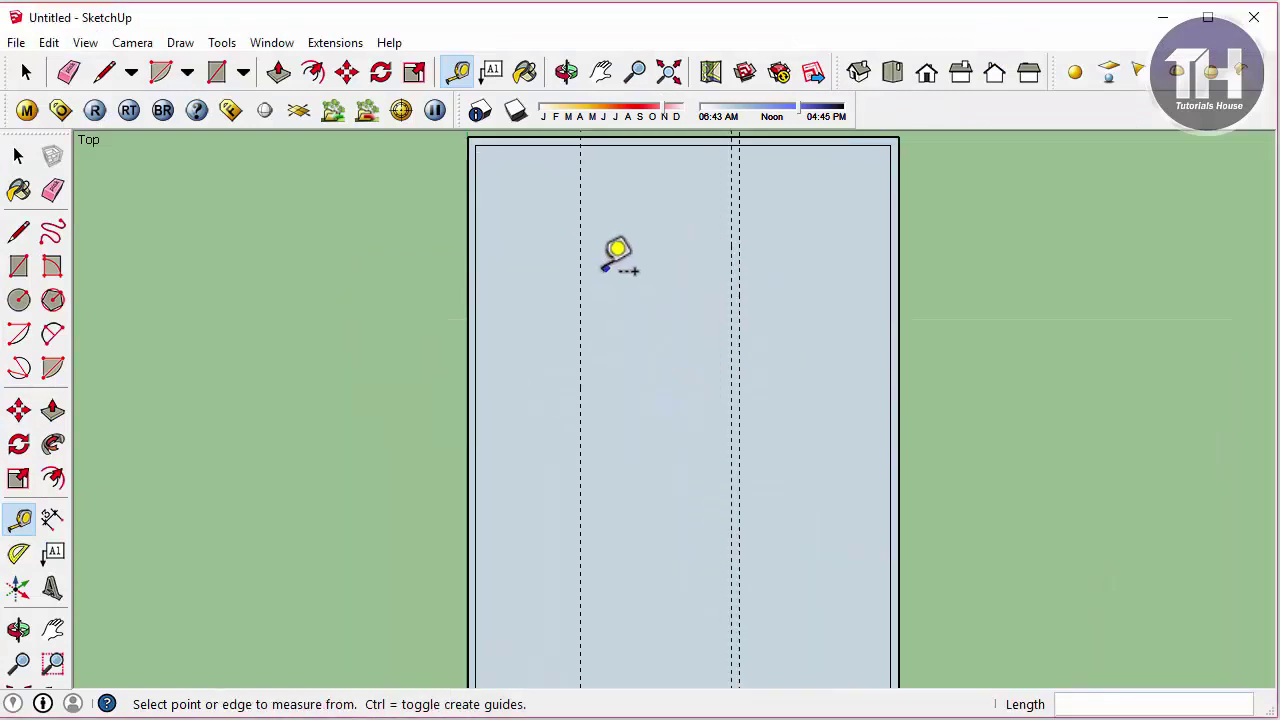
{"action": "type", "text": "9"}
{"action": "key", "text": "Return"}
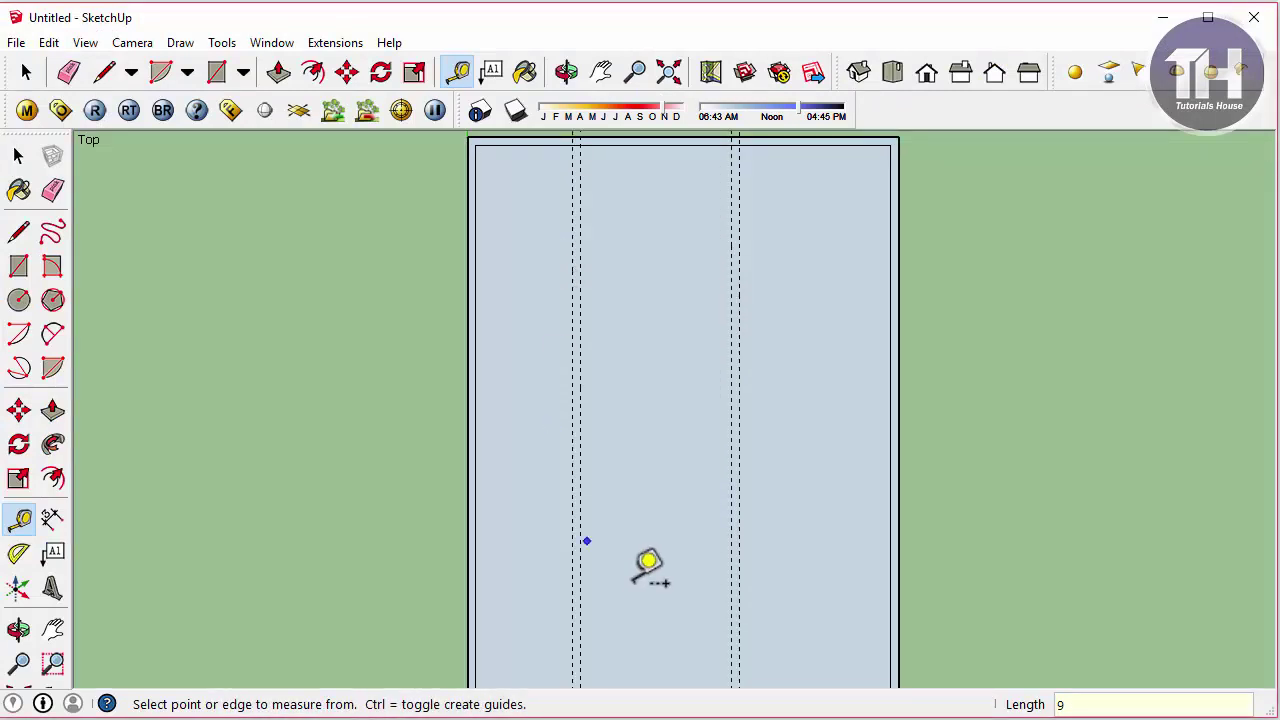
Place a horizontal guide below the rectangle's top edge
{"action": "left_click", "coordinate": [683, 145]}
{"action": "left_click", "coordinate": [689, 211]}
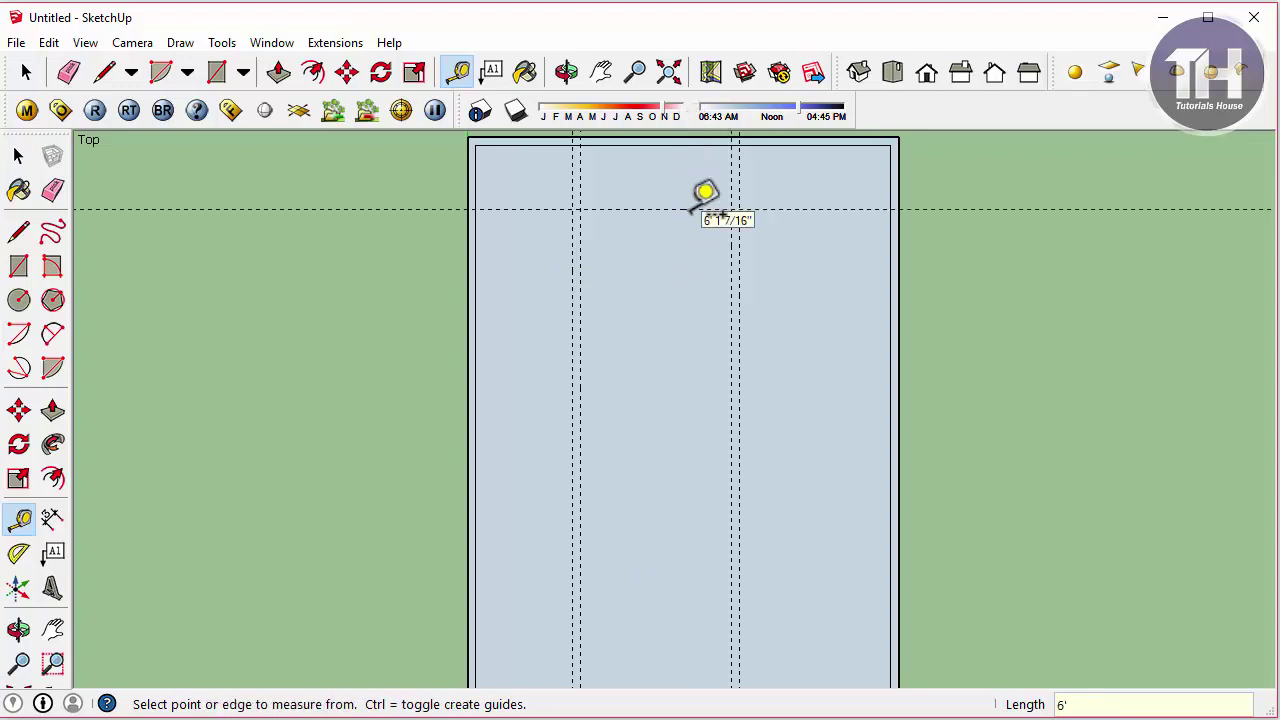
{"action": "scroll", "coordinate": [811, 191], "scroll_direction": "up", "scroll_amount": 1}
{"action": "left_click", "coordinate": [804, 211]}
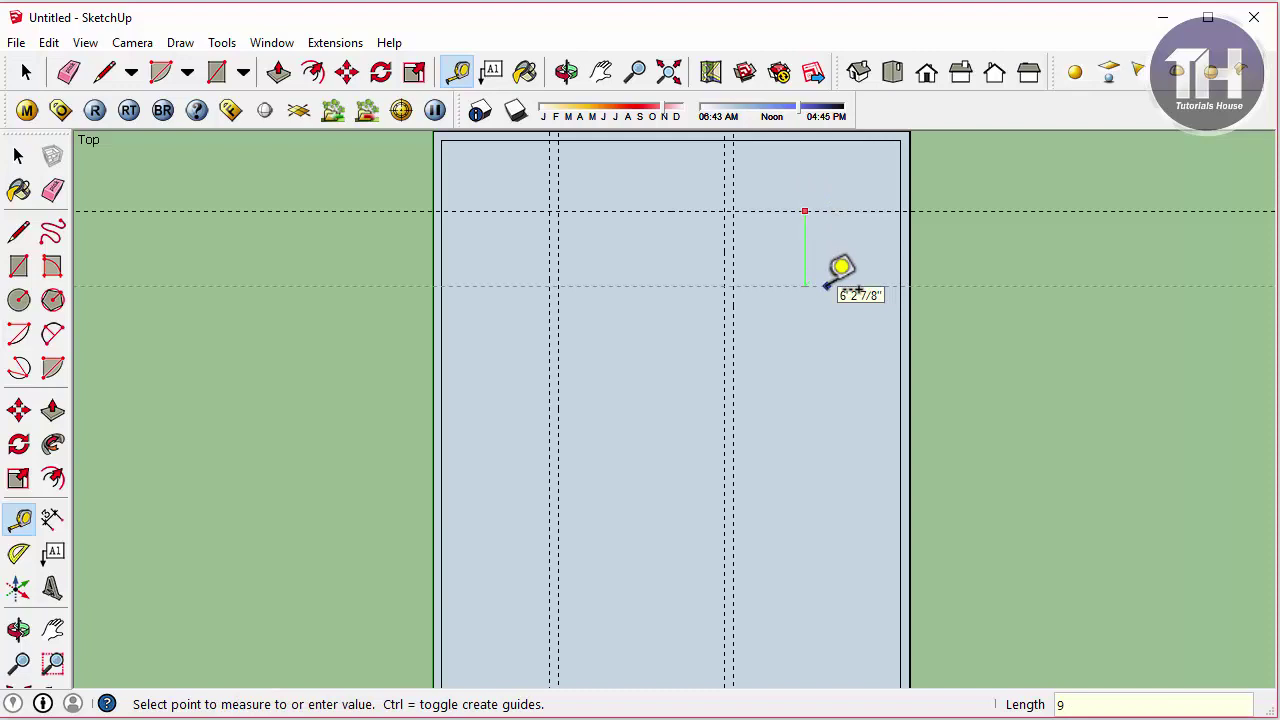
{"action": "key", "text": "Escape"}
{"action": "left_click", "coordinate": [644, 140]}
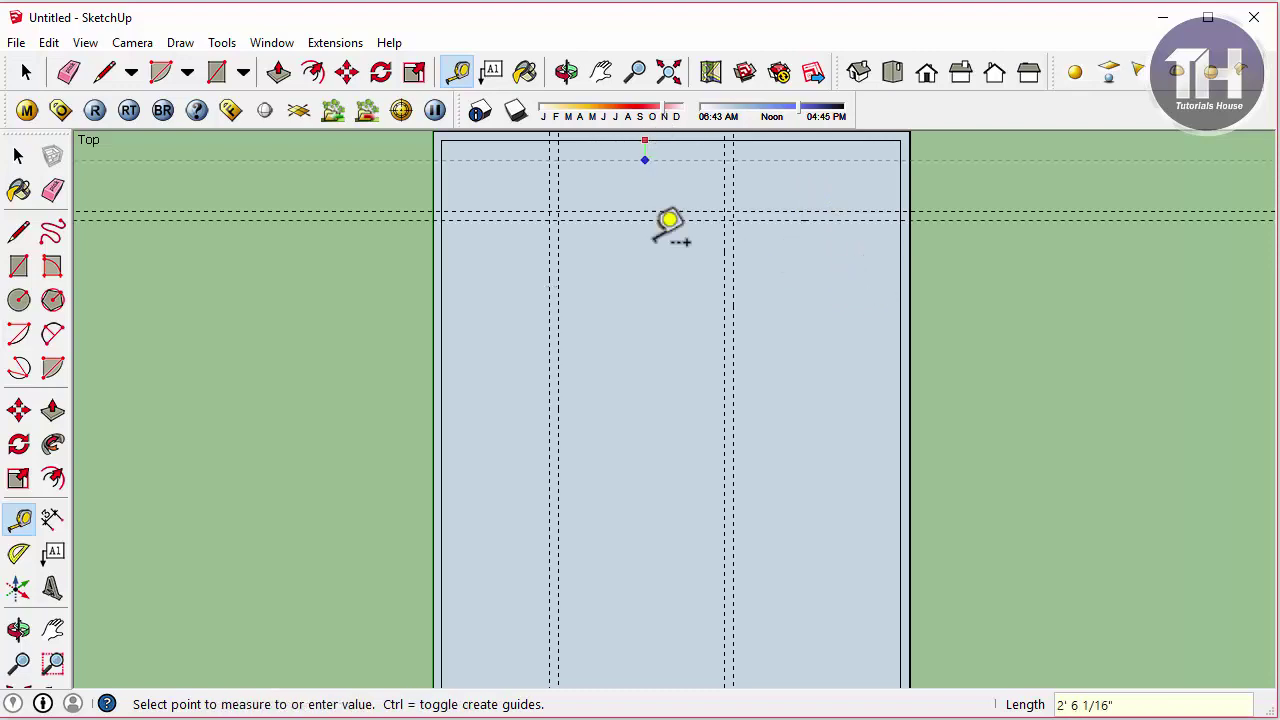
{"action": "type", "text": "12'"}
{"action": "left_click", "coordinate": [669, 222]}
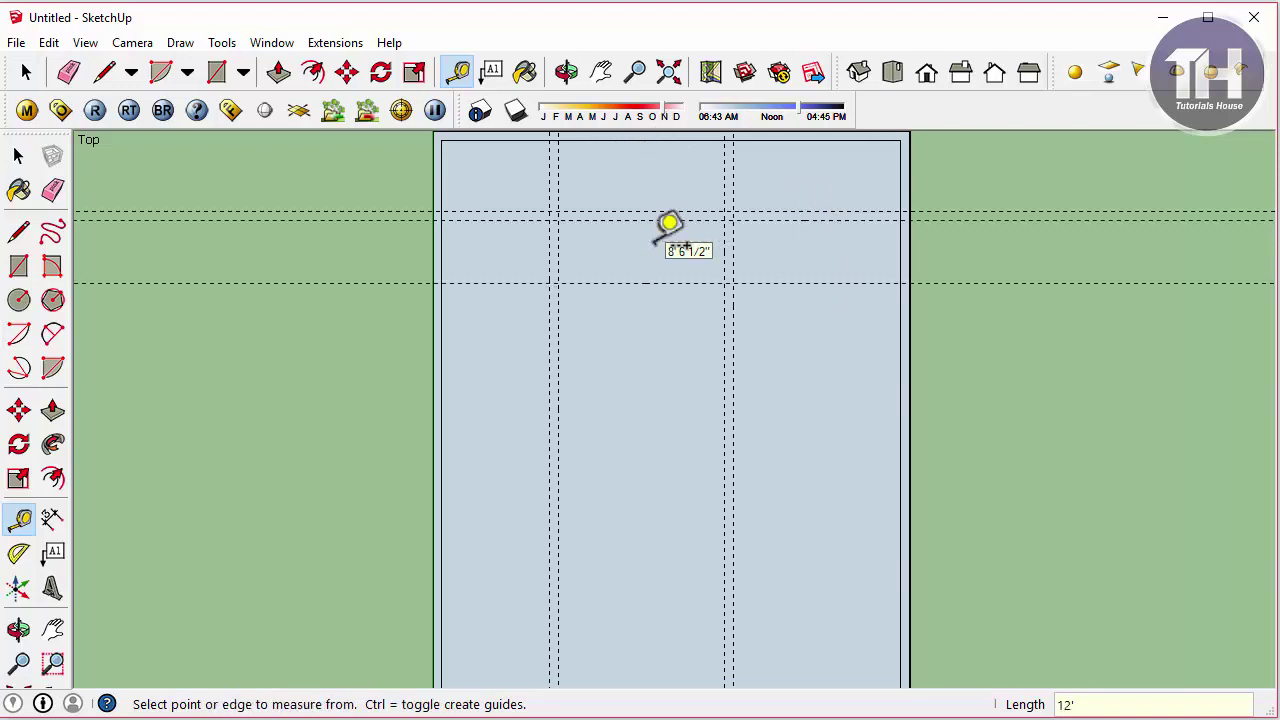
Add a horizontal guide offset by 9 and another 12' further down
{"action": "left_click", "coordinate": [647, 284]}
{"action": "type", "text": "9"}
{"action": "key", "text": "Return"}
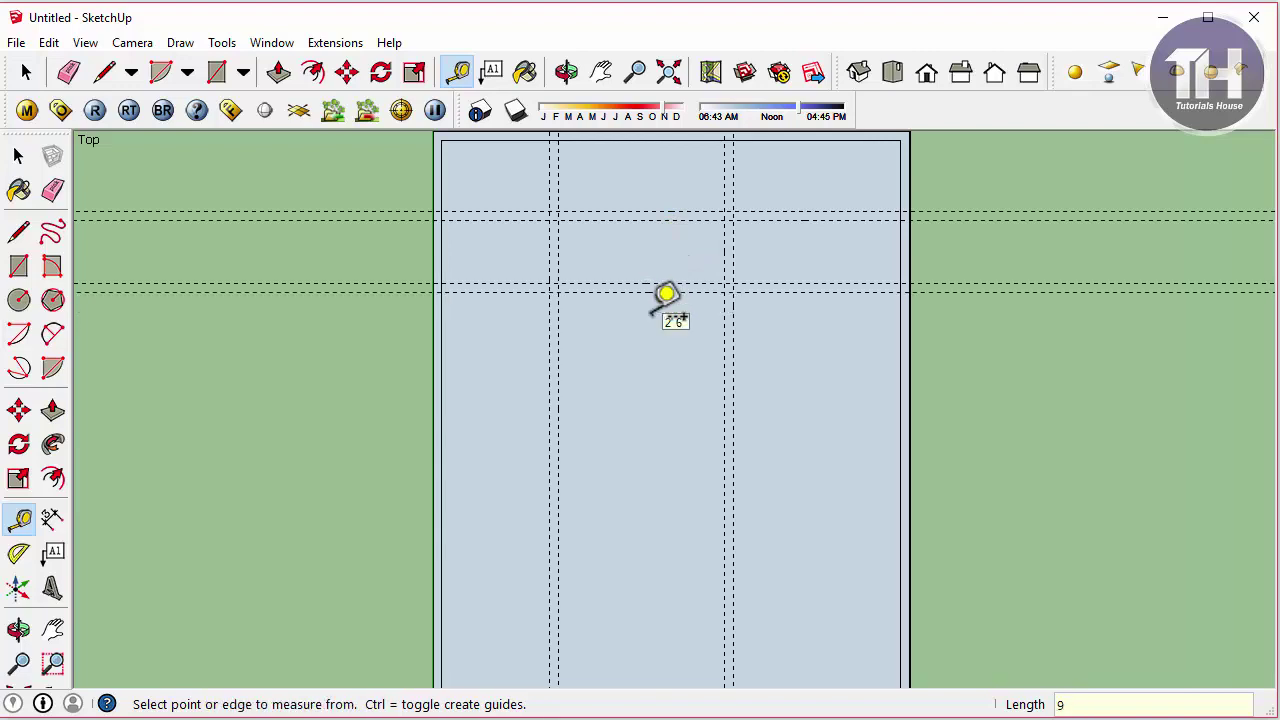
{"action": "left_click", "coordinate": [831, 220]}
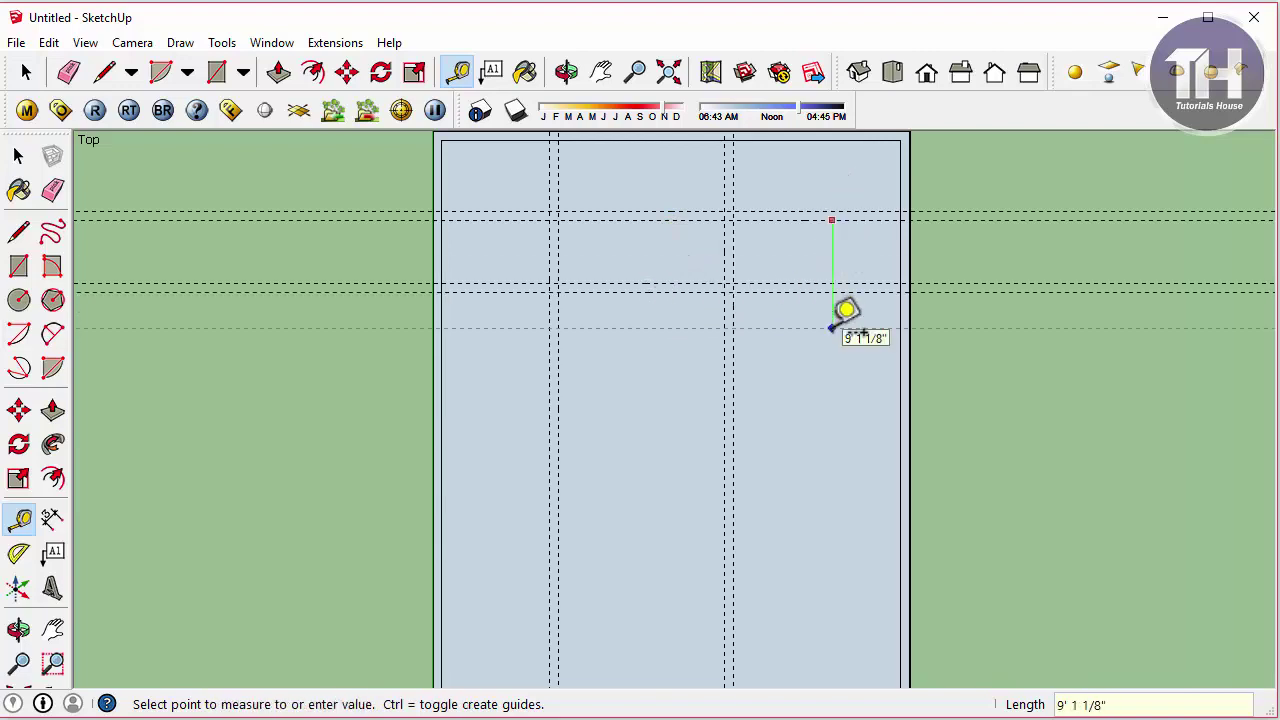
{"action": "key", "text": "Return"}
{"action": "left_click", "coordinate": [768, 364]}
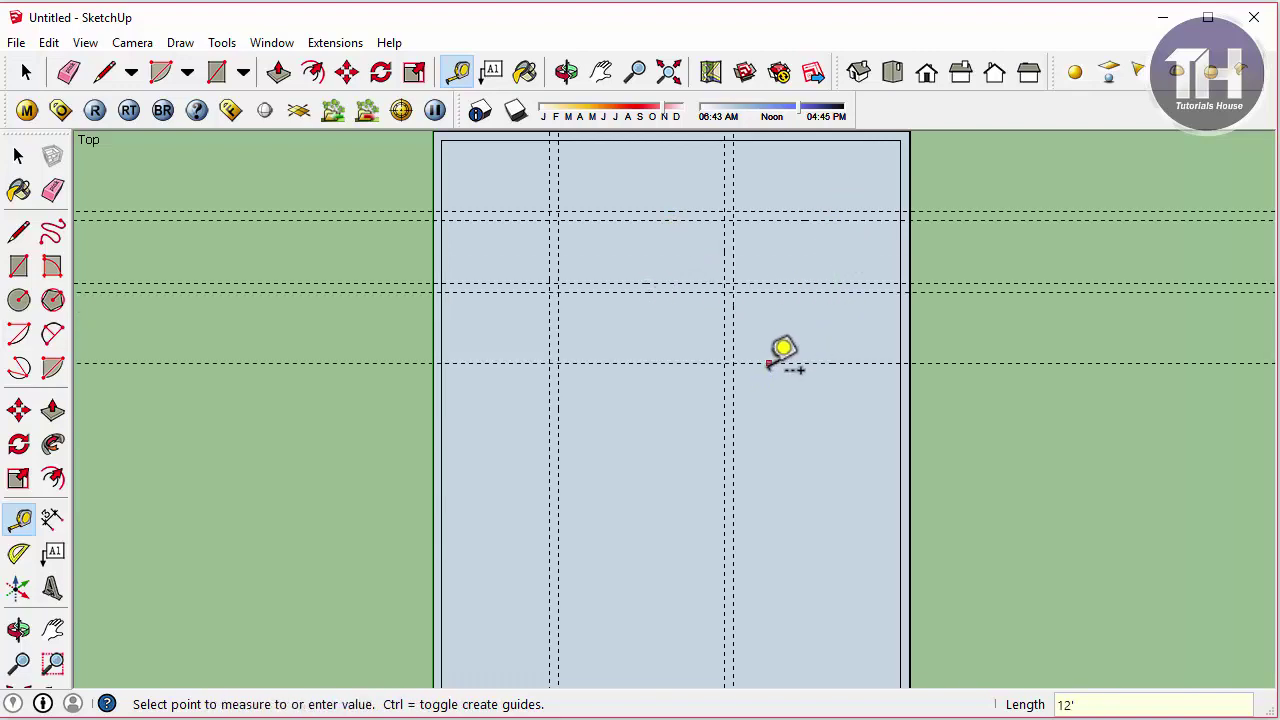
{"action": "type", "text": "9"}
{"action": "key", "text": "Escape"}
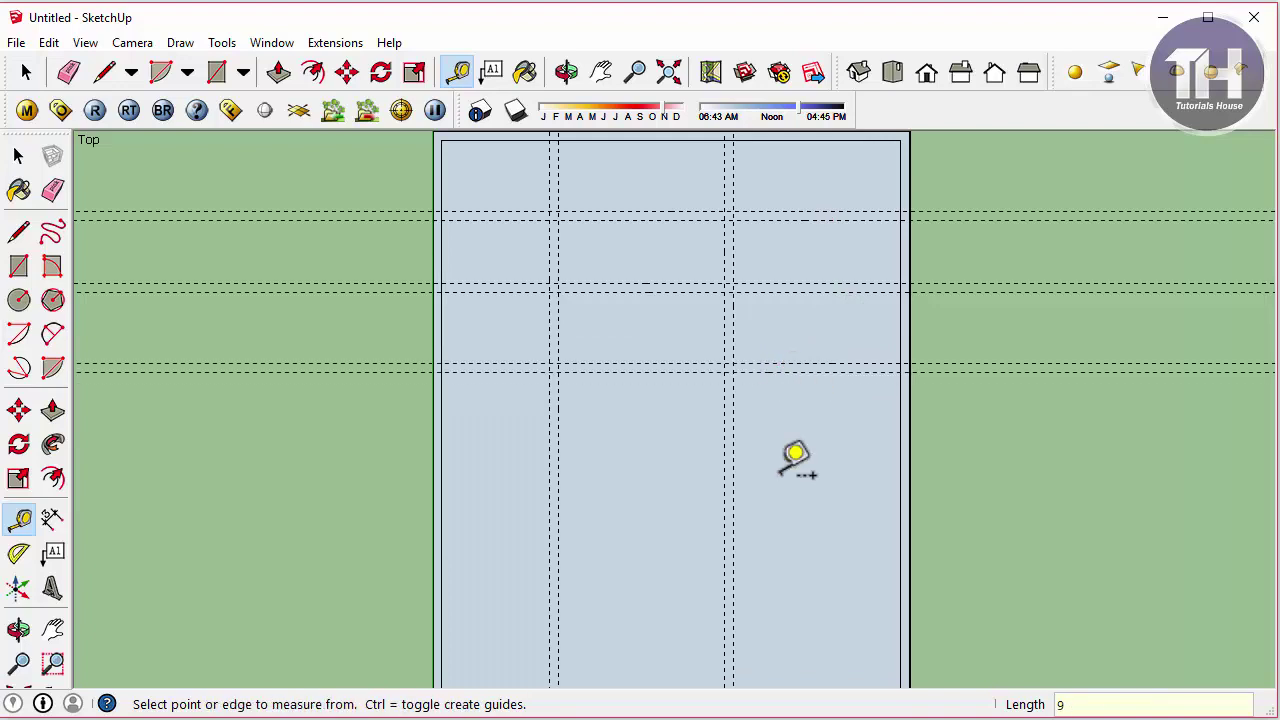
{"action": "scroll", "coordinate": [790, 455], "scroll_direction": "down", "scroll_amount": 1}
{"action": "scroll", "coordinate": [766, 234], "scroll_direction": "up", "scroll_amount": 1}
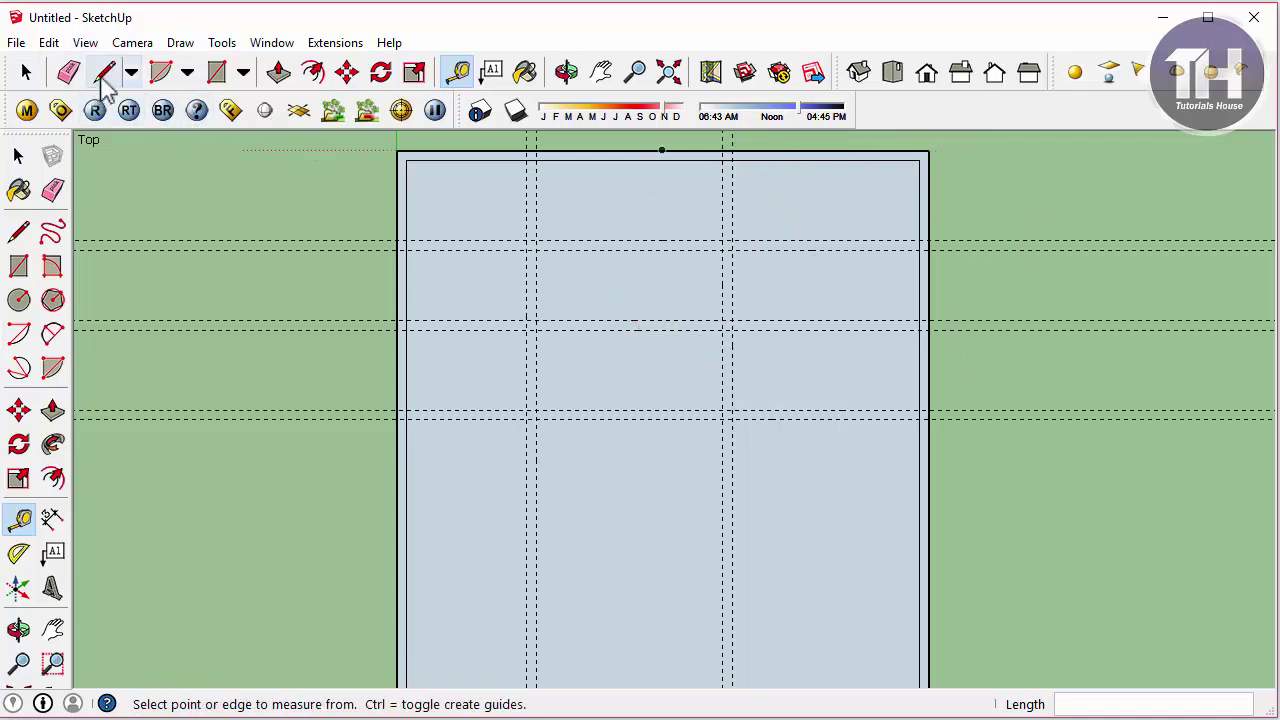
Draw a wall line along the central guide pair and a narrow vertical wall strip from the top edge
{"action": "key", "text": "l"}
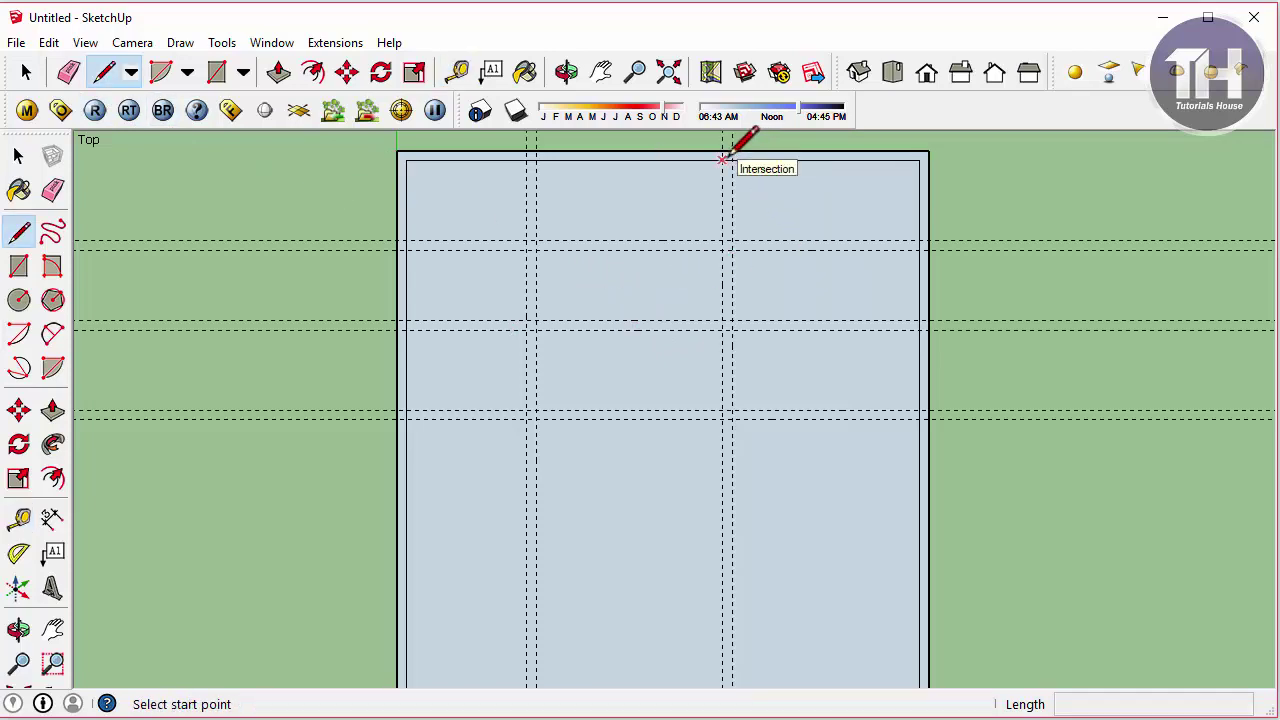
{"action": "left_click", "coordinate": [722, 160]}
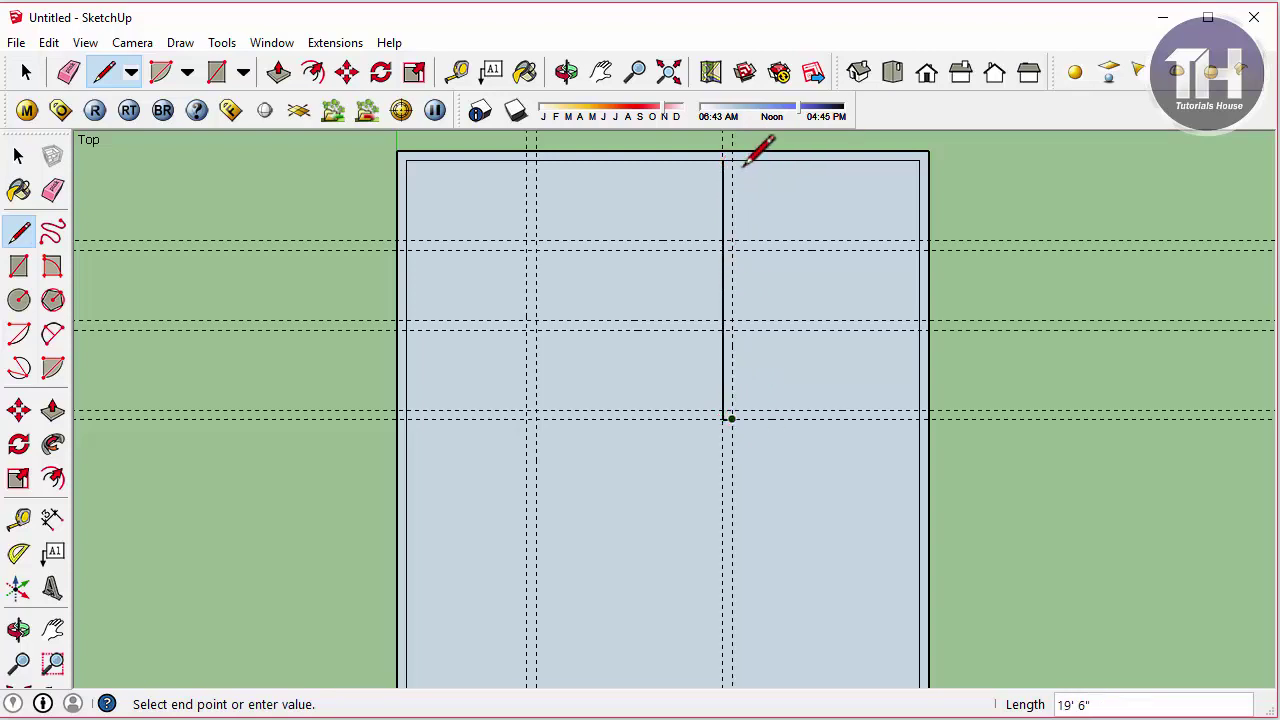
{"action": "left_click", "coordinate": [731, 160]}
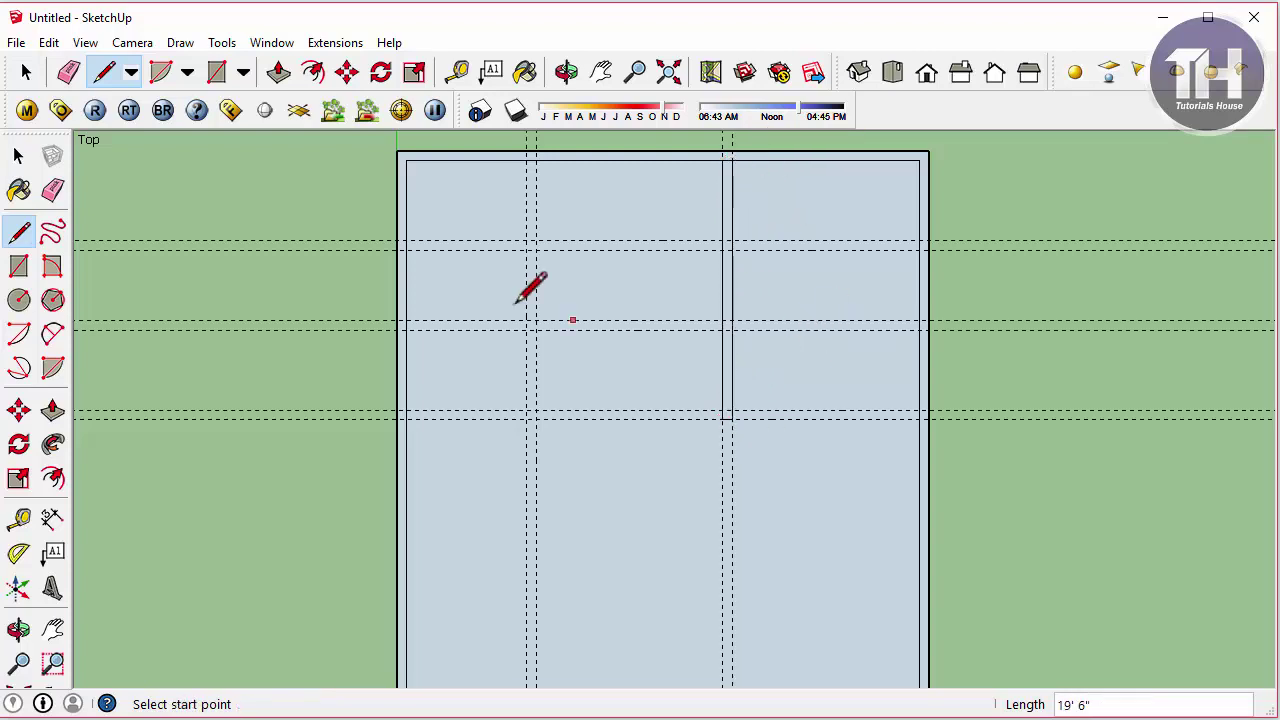
{"action": "left_click", "coordinate": [217, 74]}
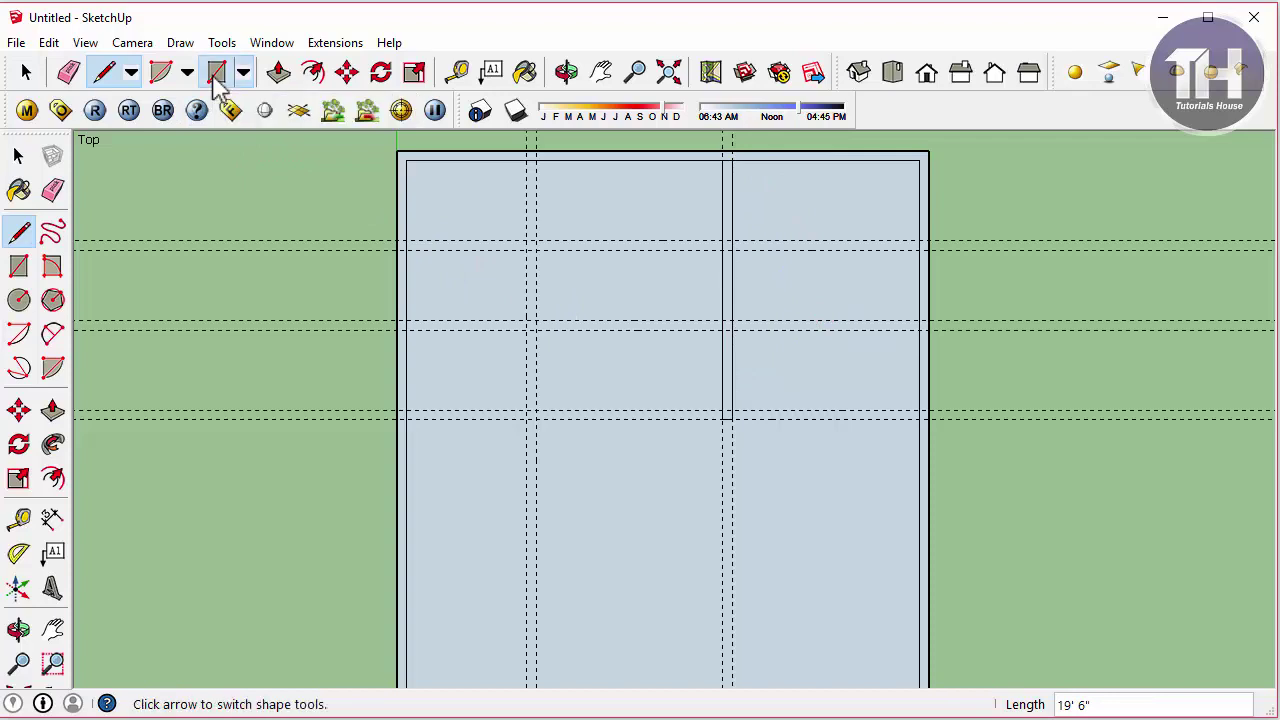
{"action": "left_click", "coordinate": [526, 160]}
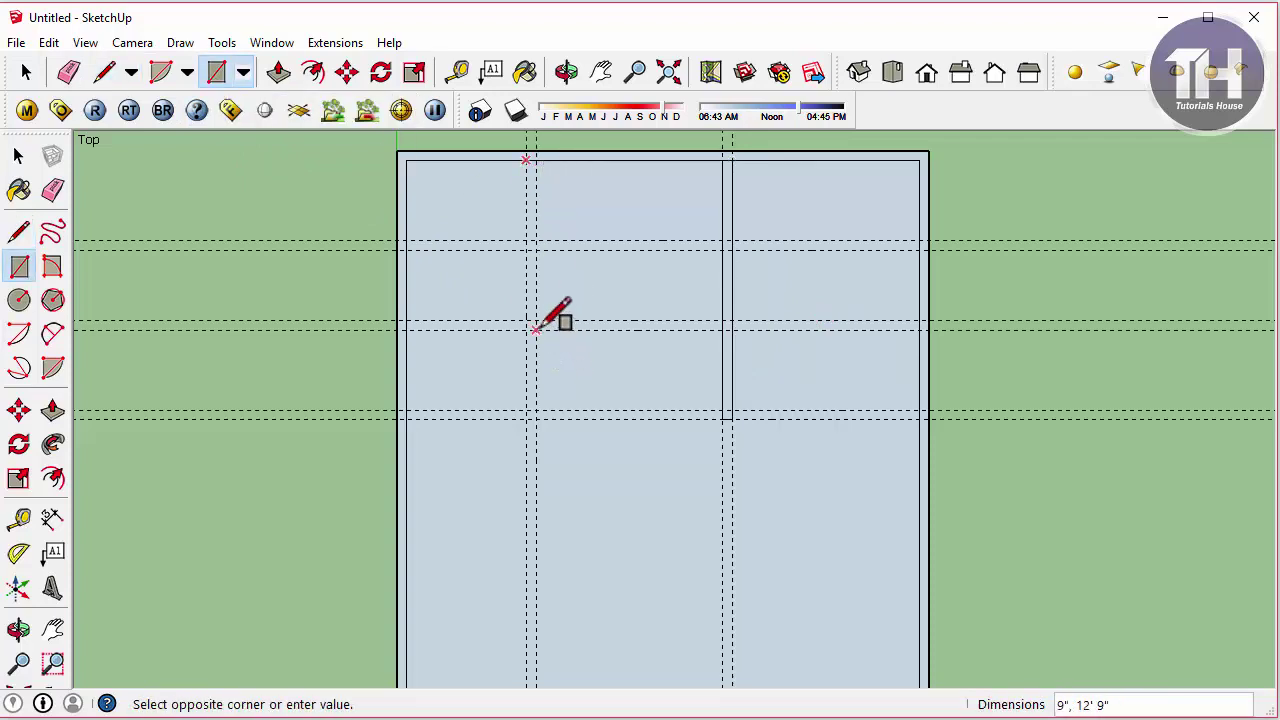
{"action": "left_click", "coordinate": [536, 330]}
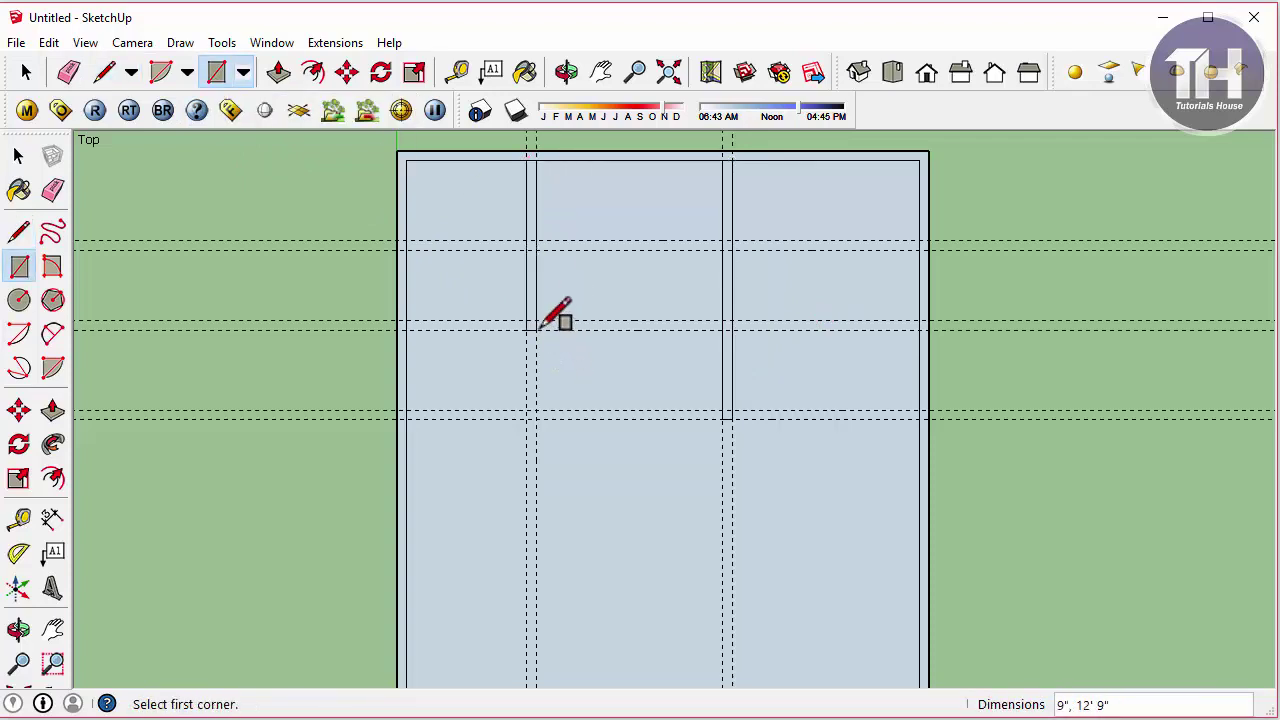
Draw horizontal wall strips: left side to the central wall, upper- and lower-right to the outer wall
{"action": "left_click", "coordinate": [406, 325]}
{"action": "left_click", "coordinate": [722, 320]}
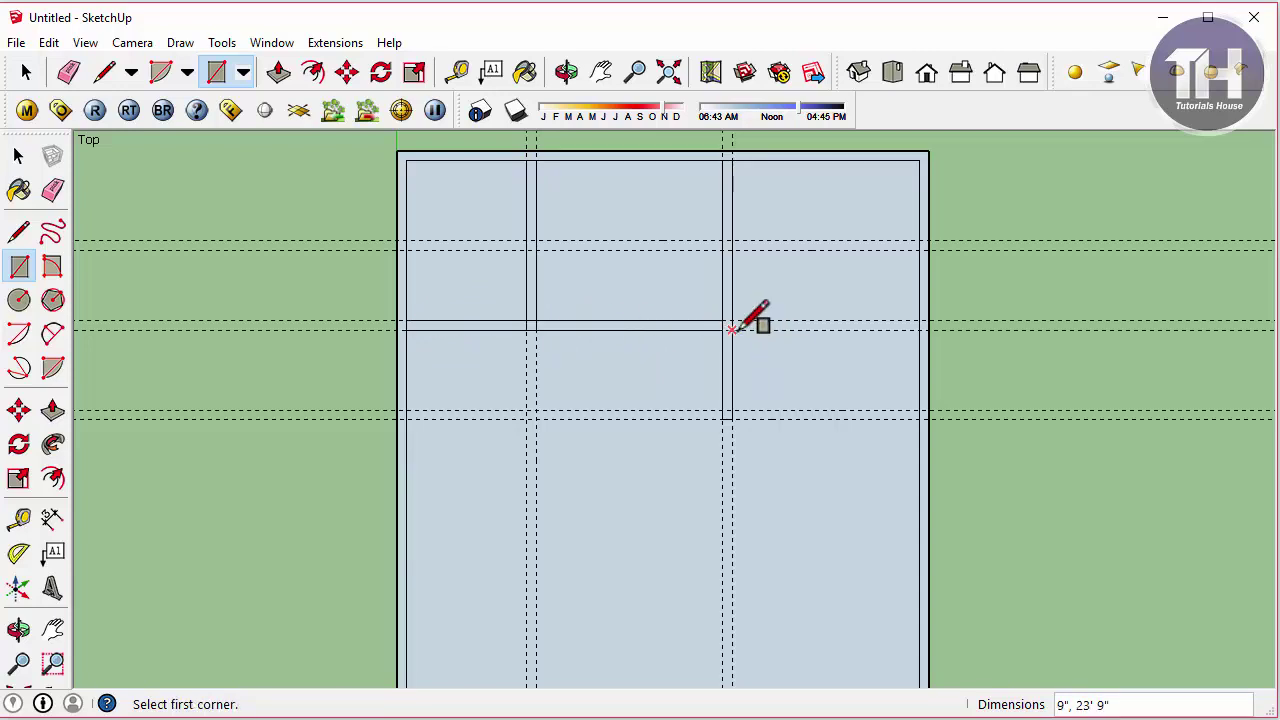
{"action": "left_click", "coordinate": [732, 244]}
{"action": "left_click", "coordinate": [920, 248]}
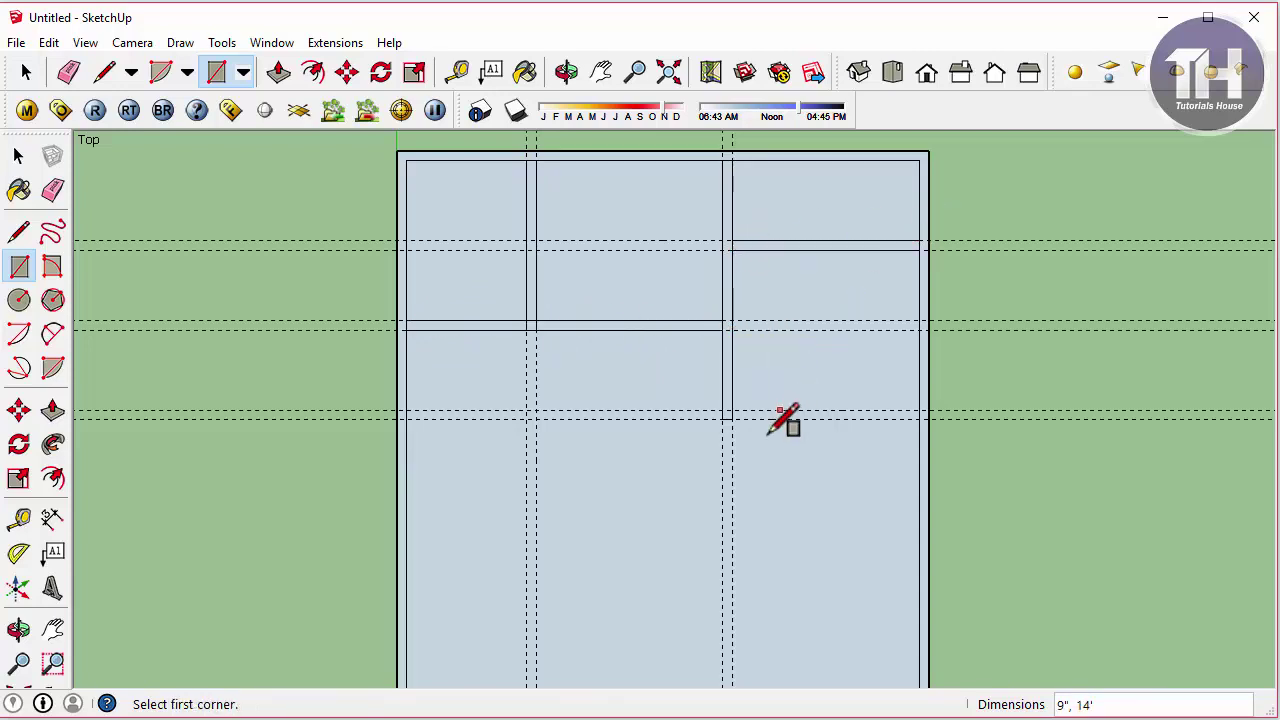
{"action": "left_click", "coordinate": [732, 418]}
{"action": "left_click", "coordinate": [920, 410]}
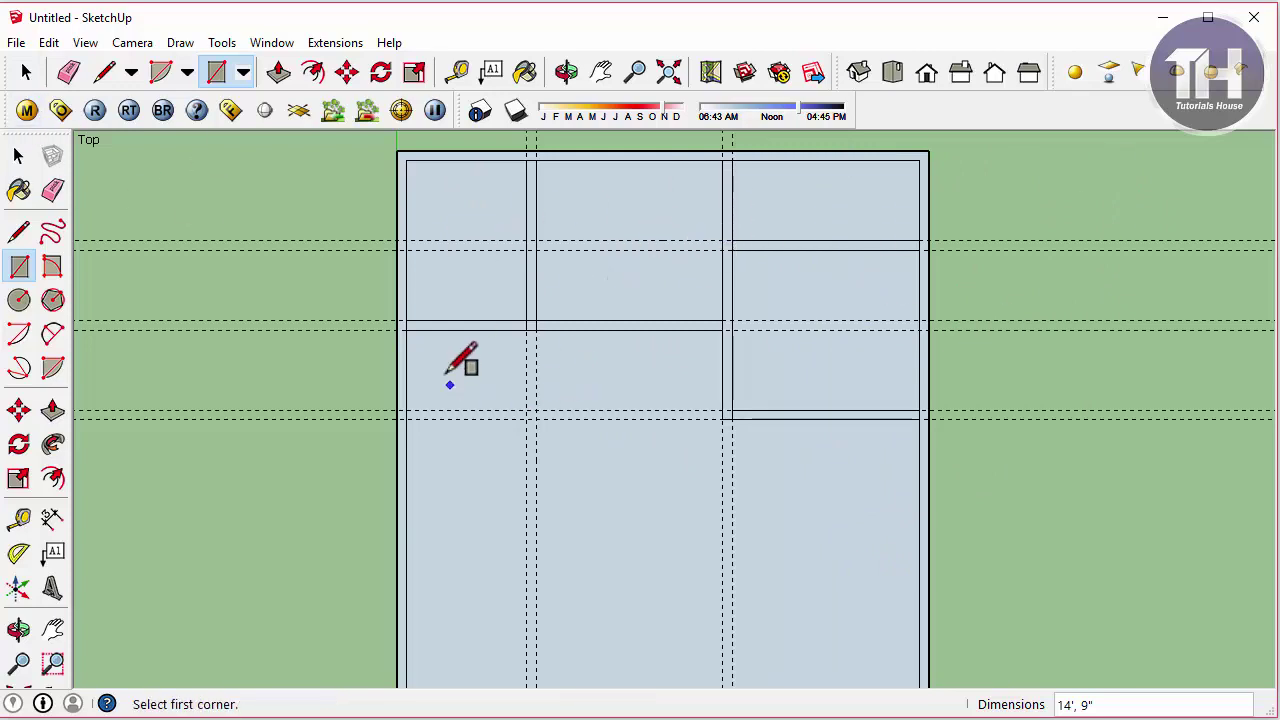
Remove all guide lines with Edit > Delete Guides
{"action": "left_click", "coordinate": [50, 44]}
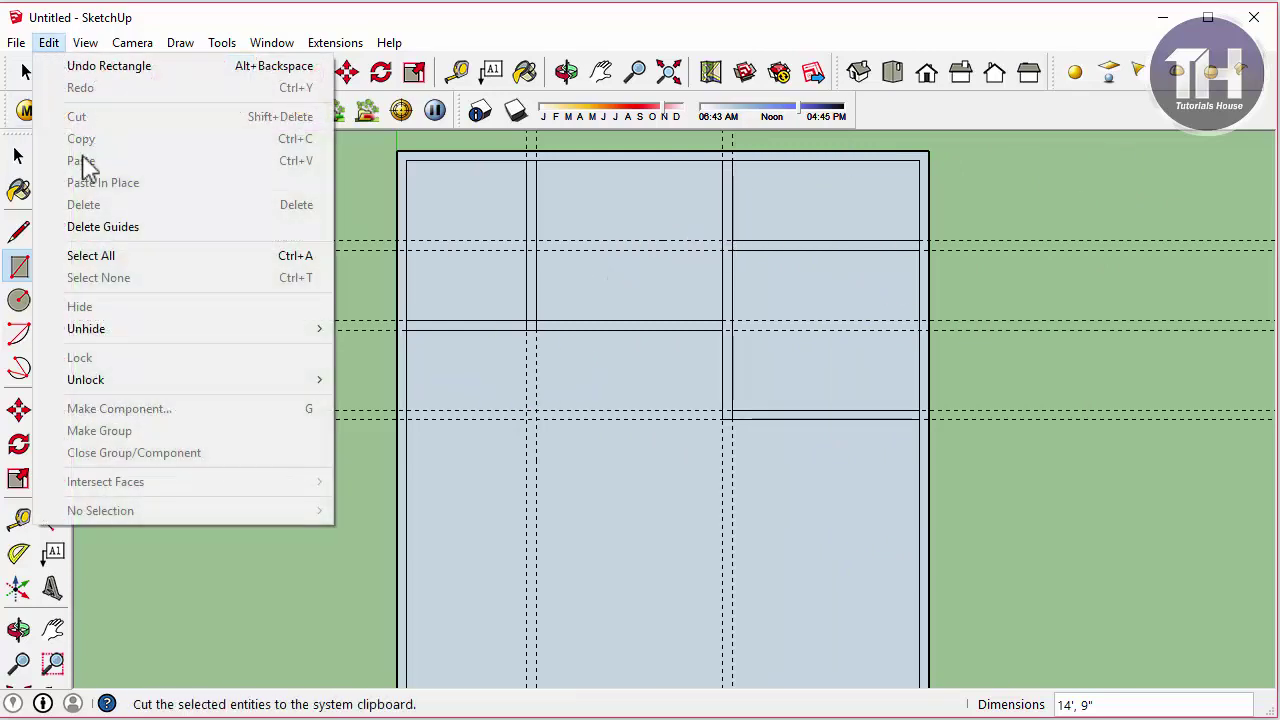
{"action": "left_click", "coordinate": [97, 230]}
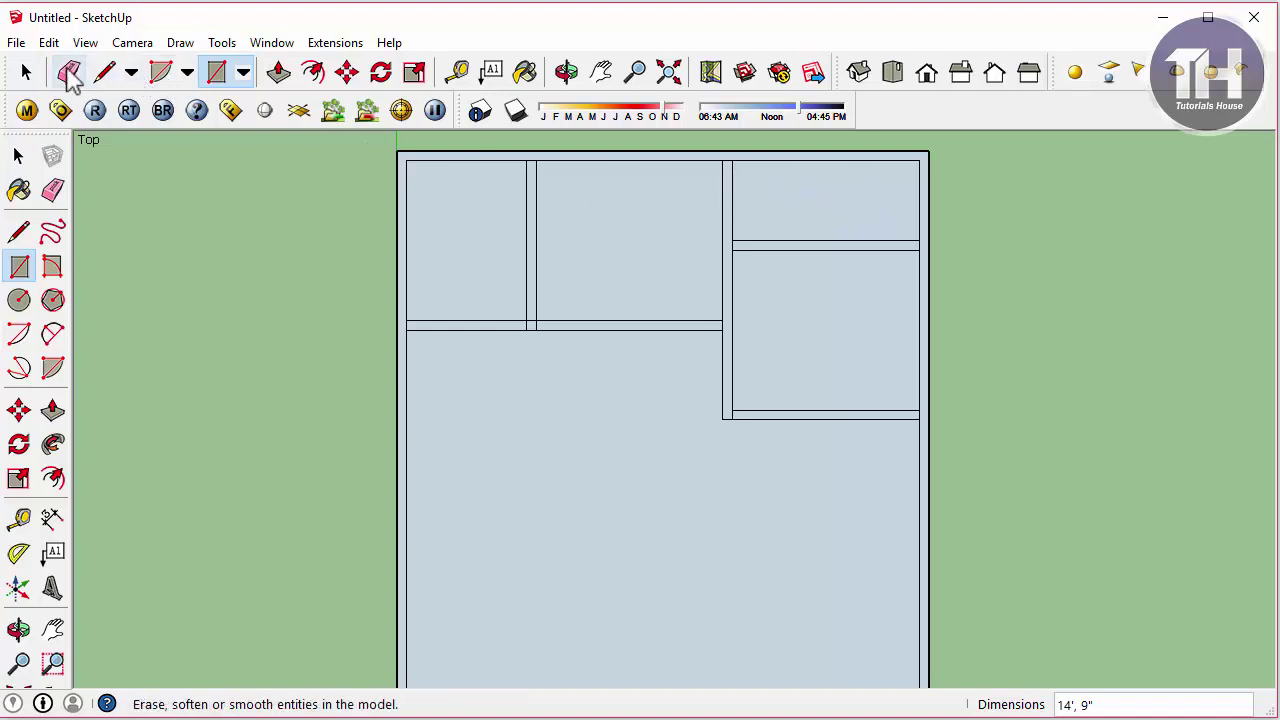
{"action": "left_click", "coordinate": [69, 72]}
{"action": "scroll", "coordinate": [531, 160], "scroll_direction": "up", "scroll_amount": 3}
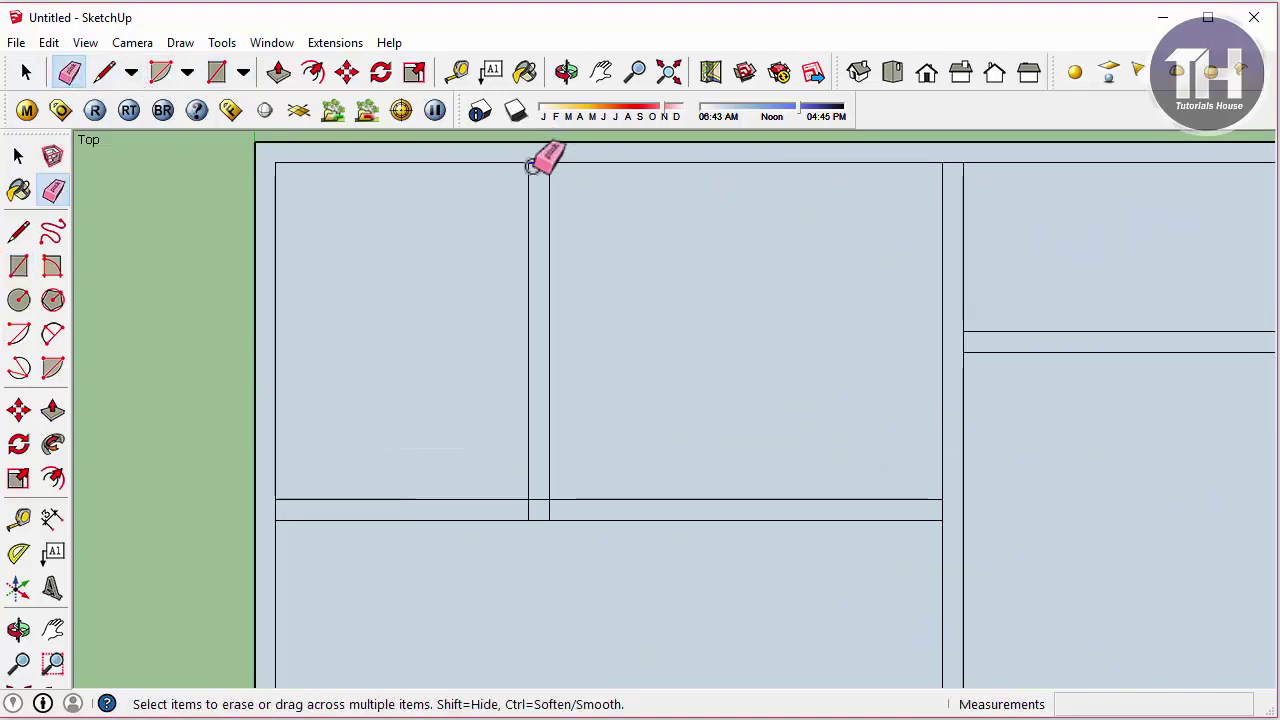
{"action": "scroll", "coordinate": [531, 447], "scroll_direction": "up", "scroll_amount": 2}
Erase the leftover edges inside the lower wall junction
{"action": "left_click_drag", "start_coordinate": [543, 517], "coordinate": [551, 491]}
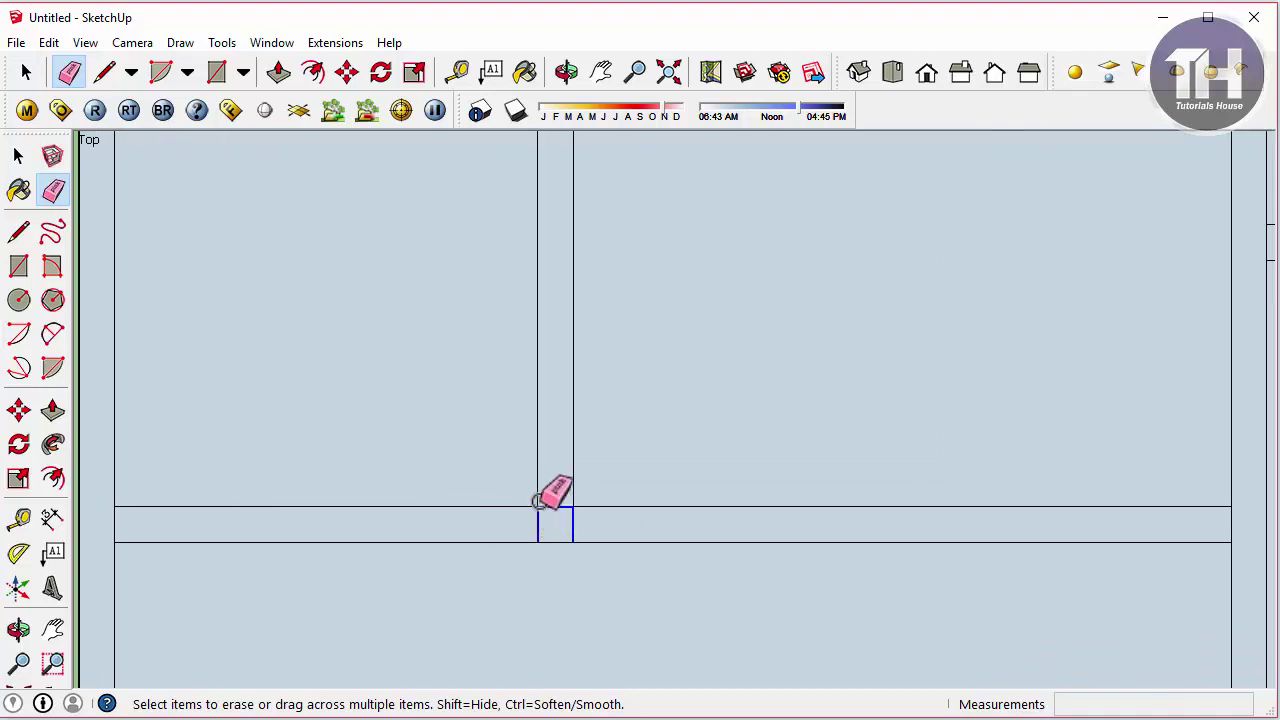
{"action": "scroll", "coordinate": [548, 493], "scroll_direction": "down", "scroll_amount": 1}
{"action": "scroll", "coordinate": [290, 529], "scroll_direction": "up", "scroll_amount": 2}
{"action": "scroll", "coordinate": [194, 511], "scroll_direction": "down", "scroll_amount": 2}
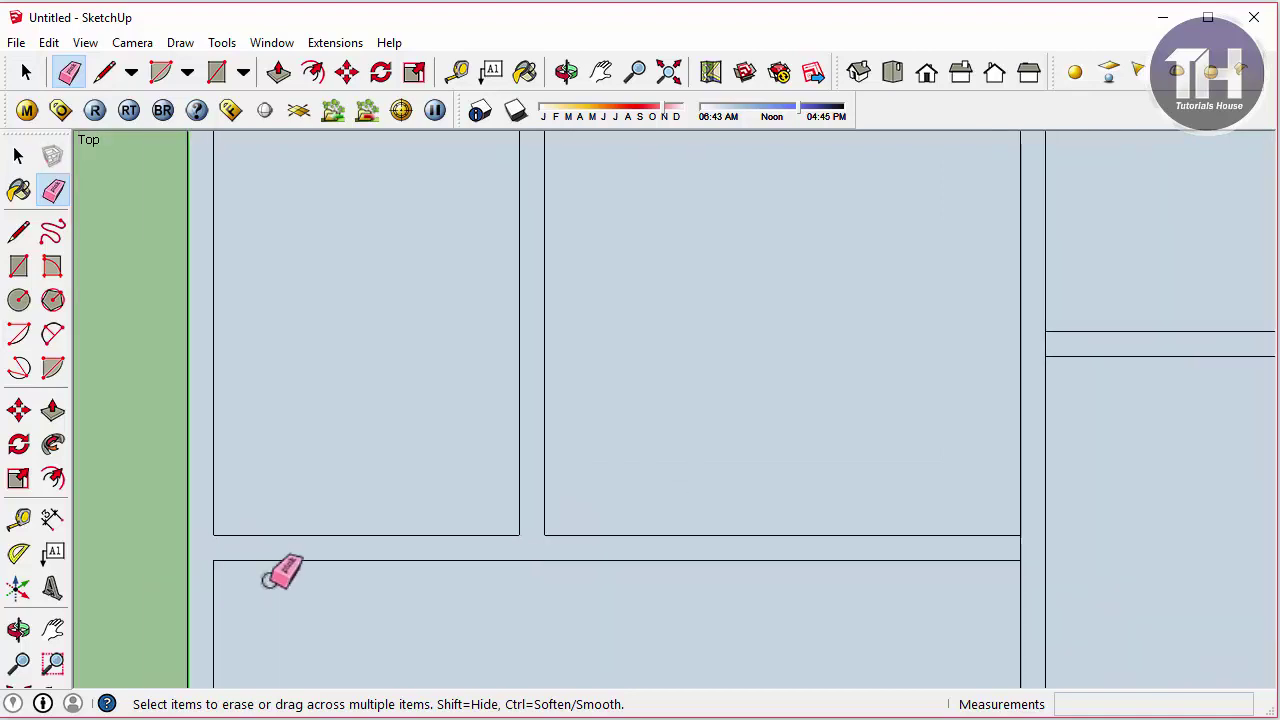
{"action": "scroll", "coordinate": [280, 571], "scroll_direction": "down", "scroll_amount": 1}
{"action": "scroll", "coordinate": [986, 543], "scroll_direction": "up", "scroll_amount": 2}
{"action": "scroll", "coordinate": [666, 677], "scroll_direction": "down", "scroll_amount": 1}
{"action": "scroll", "coordinate": [834, 406], "scroll_direction": "up", "scroll_amount": 1}
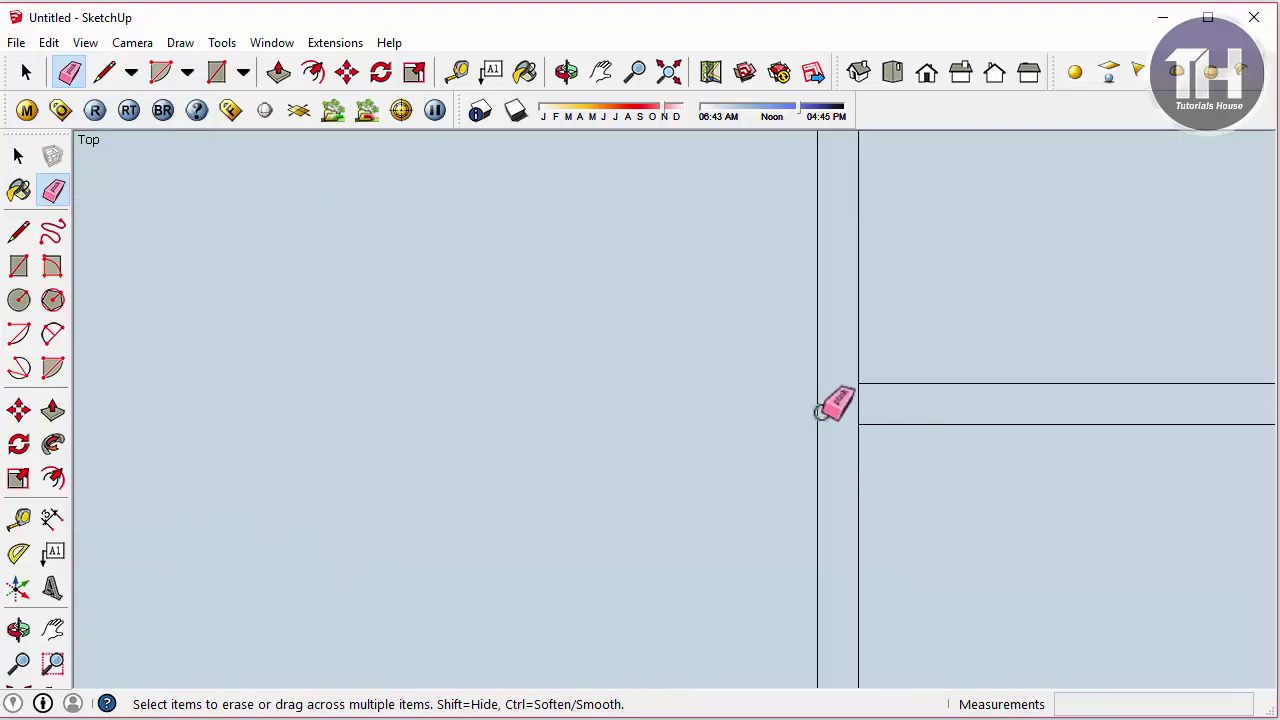
{"action": "scroll", "coordinate": [836, 440], "scroll_direction": "up", "scroll_amount": 1}
{"action": "scroll", "coordinate": [848, 432], "scroll_direction": "down", "scroll_amount": 1}
{"action": "scroll", "coordinate": [934, 463], "scroll_direction": "down", "scroll_amount": 3}
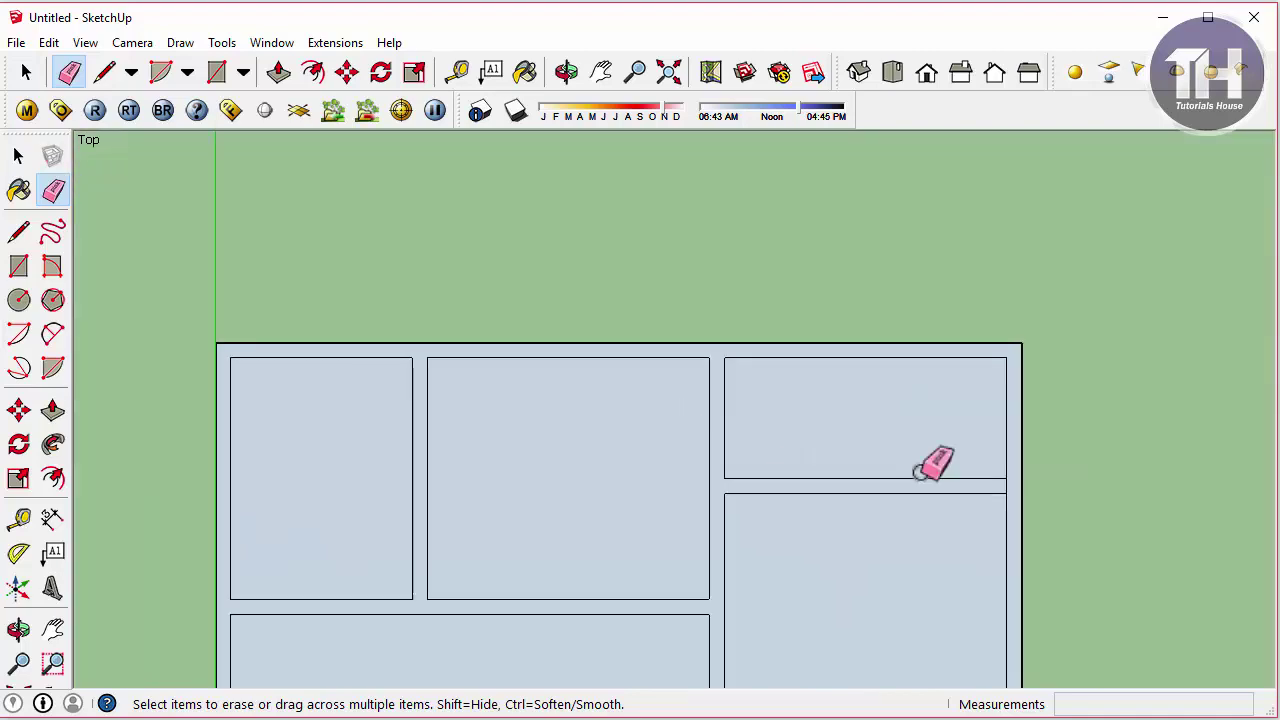
{"action": "scroll", "coordinate": [958, 497], "scroll_direction": "up", "scroll_amount": 3}
{"action": "scroll", "coordinate": [960, 490], "scroll_direction": "up", "scroll_amount": 1}
{"action": "scroll", "coordinate": [986, 386], "scroll_direction": "down", "scroll_amount": 2}
{"action": "scroll", "coordinate": [980, 528], "scroll_direction": "down", "scroll_amount": 2}
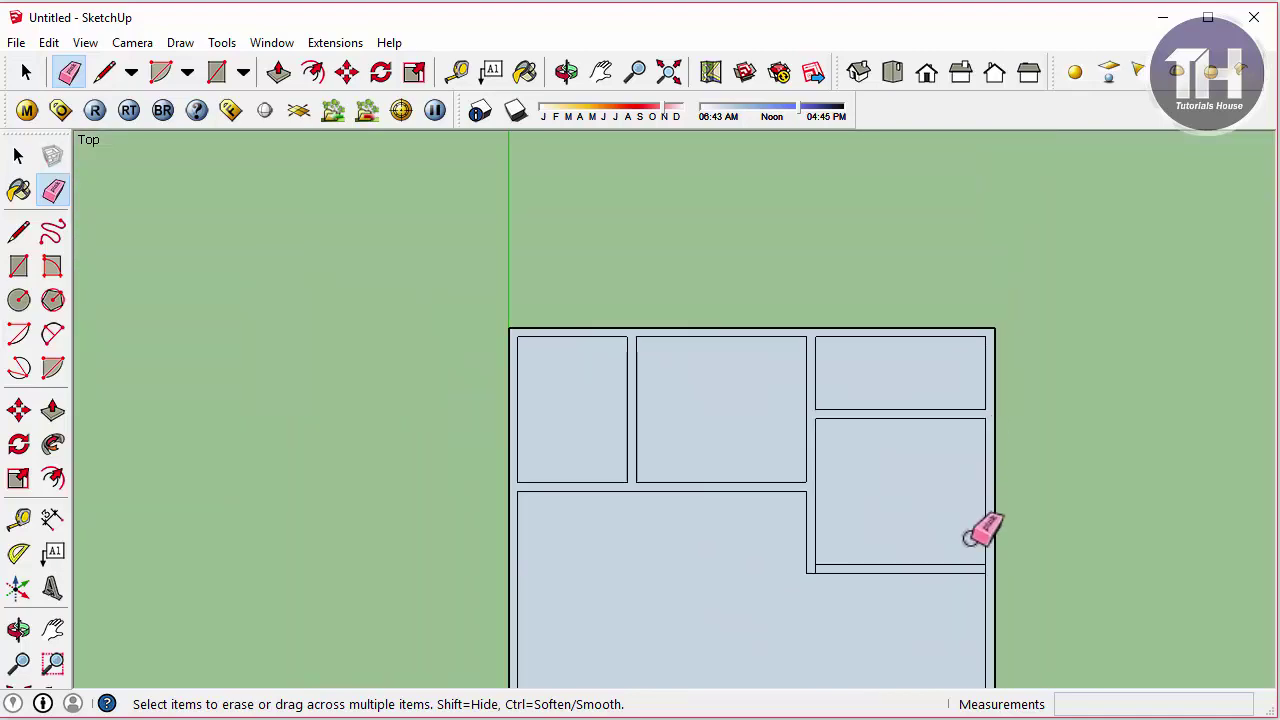
{"action": "scroll", "coordinate": [980, 604], "scroll_direction": "up", "scroll_amount": 3}
Erase the edges at the lower-right corridor corner and across the corridor wall, then check the PDF
{"action": "left_click_drag", "start_coordinate": [982, 604], "coordinate": [1006, 606]}
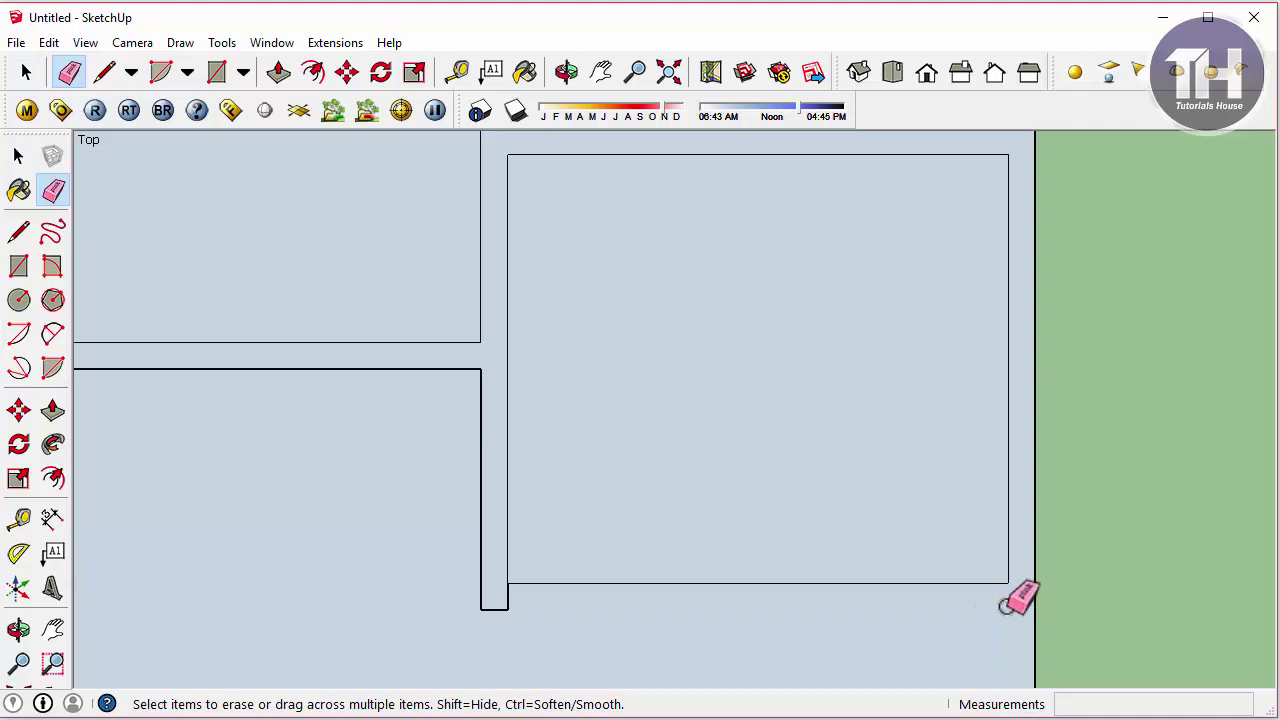
{"action": "scroll", "coordinate": [1004, 604], "scroll_direction": "up", "scroll_amount": 1}
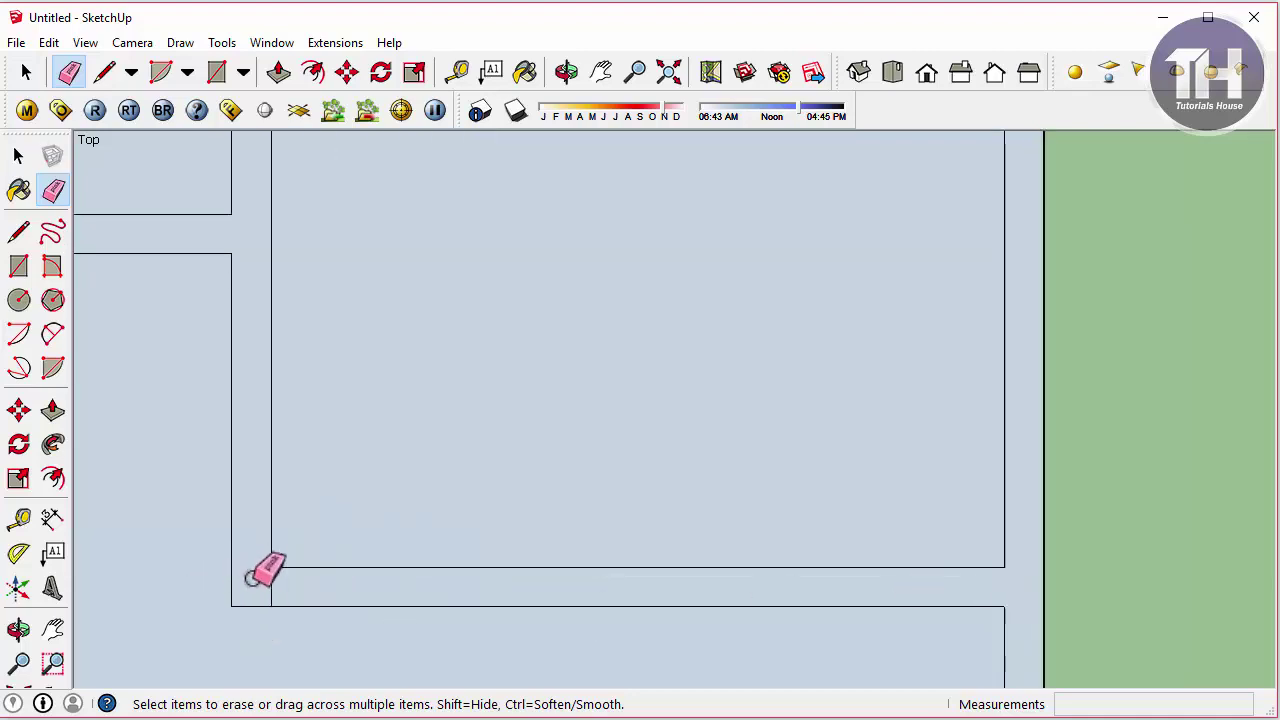
{"action": "left_click_drag", "start_coordinate": [252, 578], "coordinate": [569, 494]}
{"action": "scroll", "coordinate": [614, 515], "scroll_direction": "down", "scroll_amount": 3}
{"action": "scroll", "coordinate": [790, 475], "scroll_direction": "down", "scroll_amount": 2}
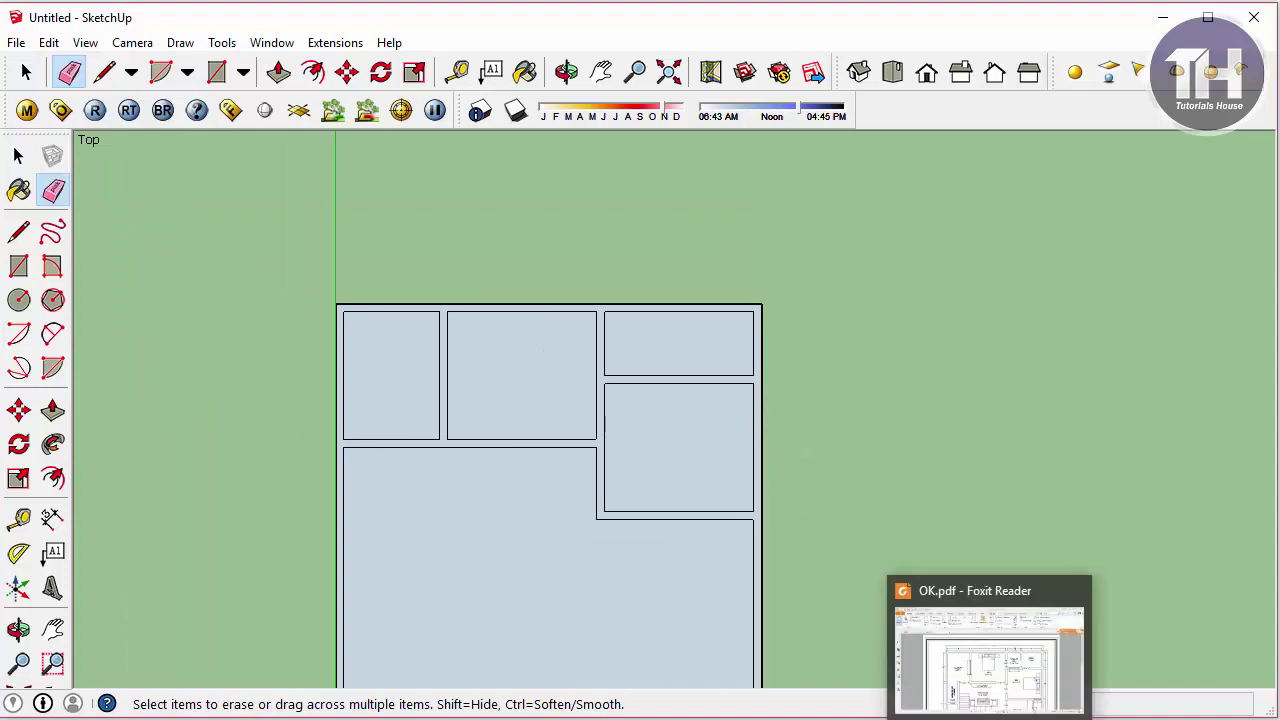
{"action": "left_click", "coordinate": [985, 645]}
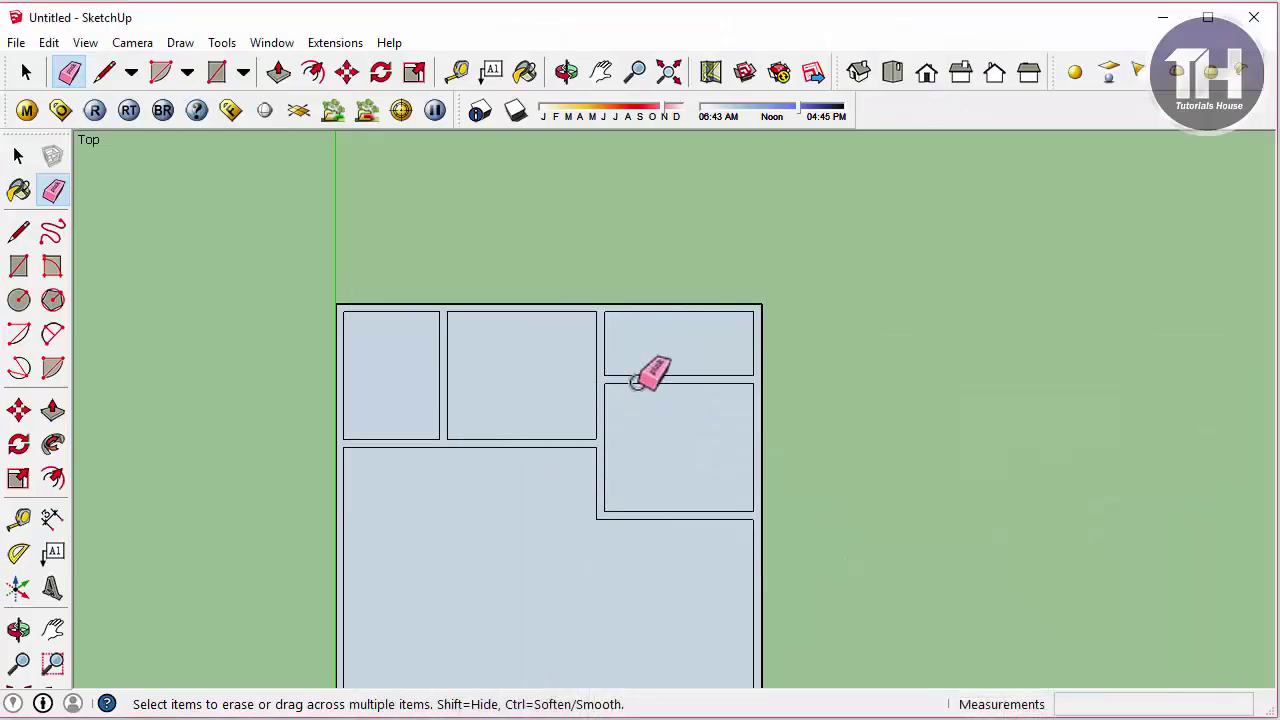
Place a vertical guide off the upper-right room's edge with the Tape Measure
{"action": "key", "text": "t"}
{"action": "scroll", "coordinate": [742, 292], "scroll_direction": "up", "scroll_amount": 2}
{"action": "left_click", "coordinate": [770, 340]}
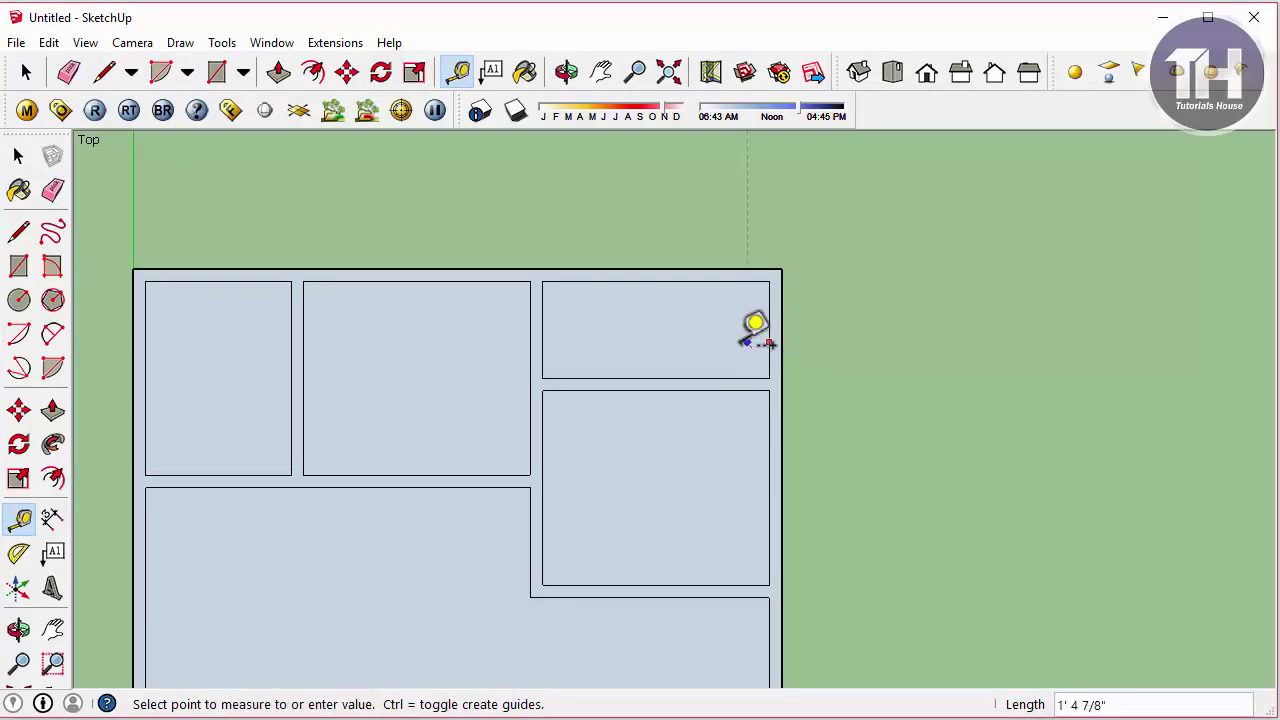
{"action": "type", "text": "8"}
{"action": "key", "text": "Return"}
Add a second guide 4.5 inches from the first, replacing a misplaced one
{"action": "scroll", "coordinate": [757, 334], "scroll_direction": "up", "scroll_amount": 2}
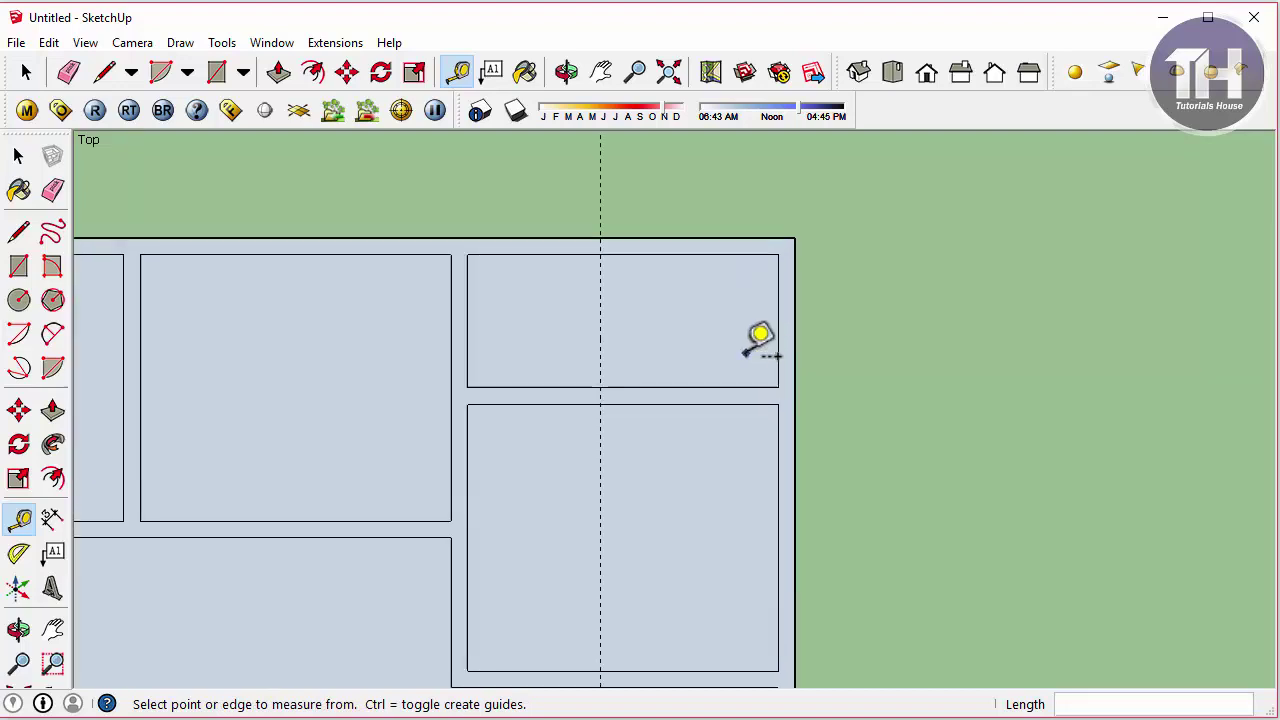
{"action": "scroll", "coordinate": [650, 290], "scroll_direction": "up", "scroll_amount": 1}
{"action": "left_click", "coordinate": [585, 291]}
{"action": "type", "text": "9"}
{"action": "key", "text": "Return"}
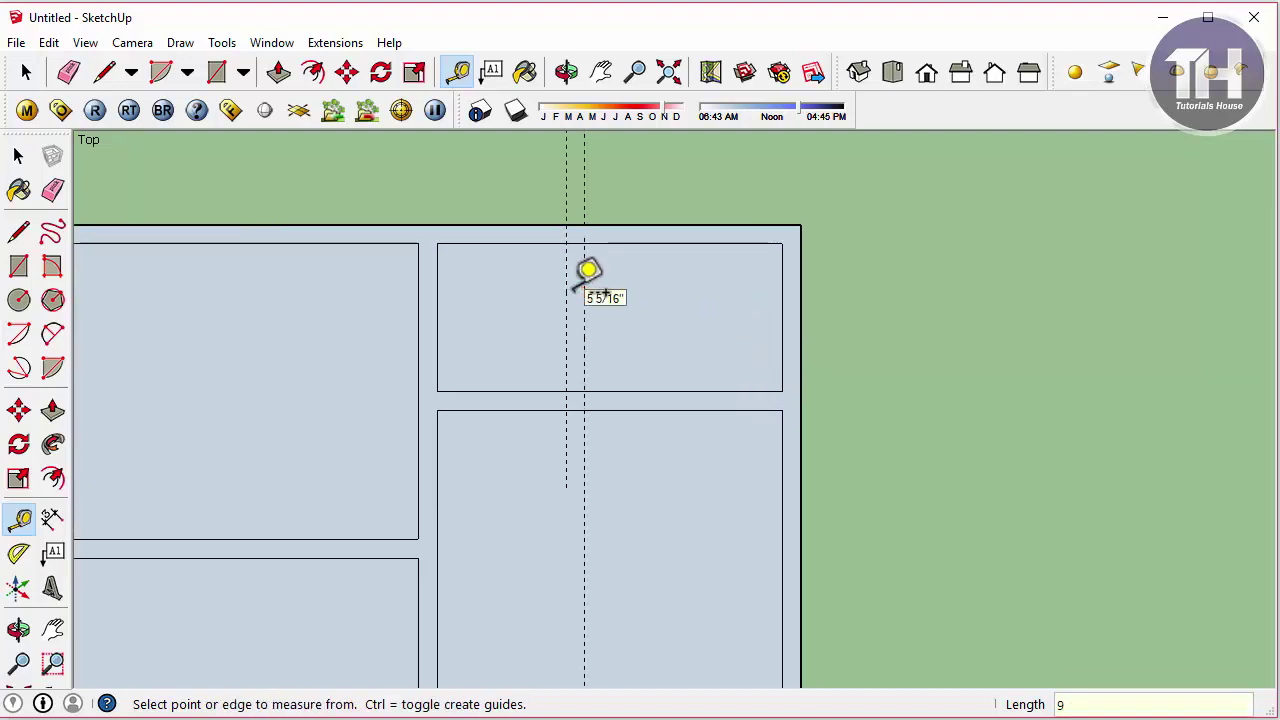
{"action": "key", "text": "ctrl+z"}
{"action": "left_click", "coordinate": [584, 293]}
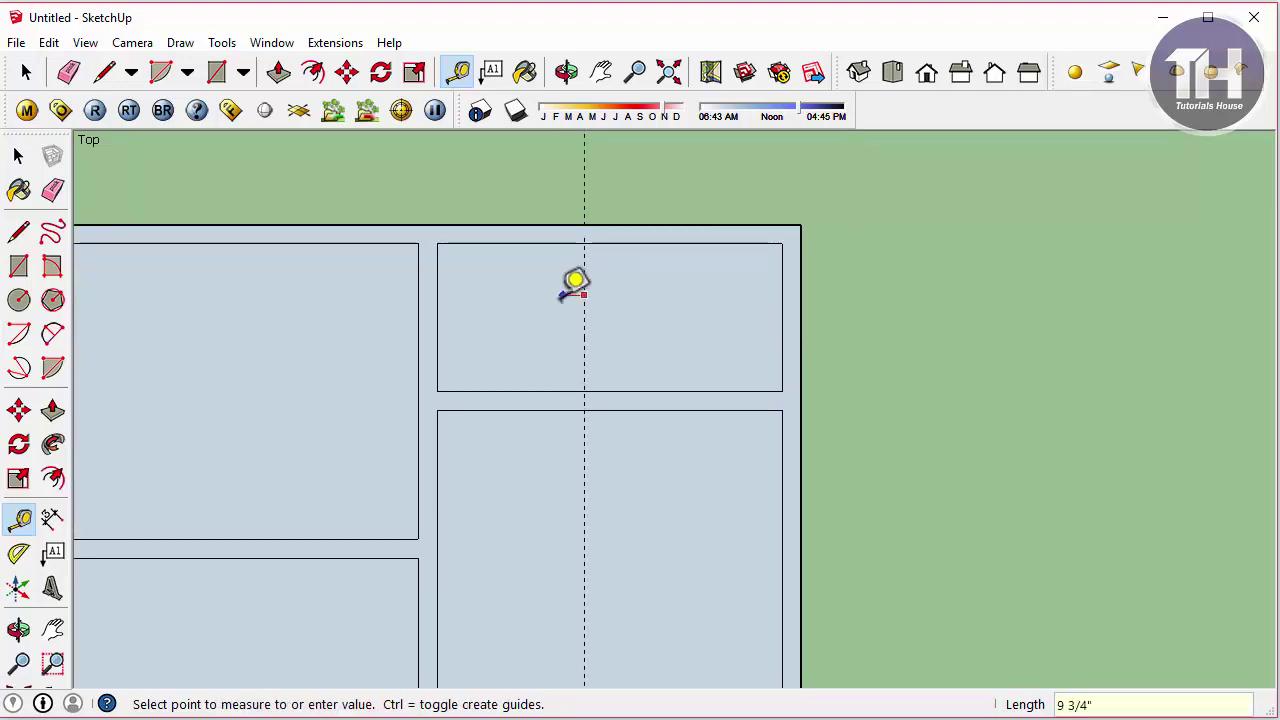
{"action": "type", "text": "4.5"}
{"action": "key", "text": "Return"}
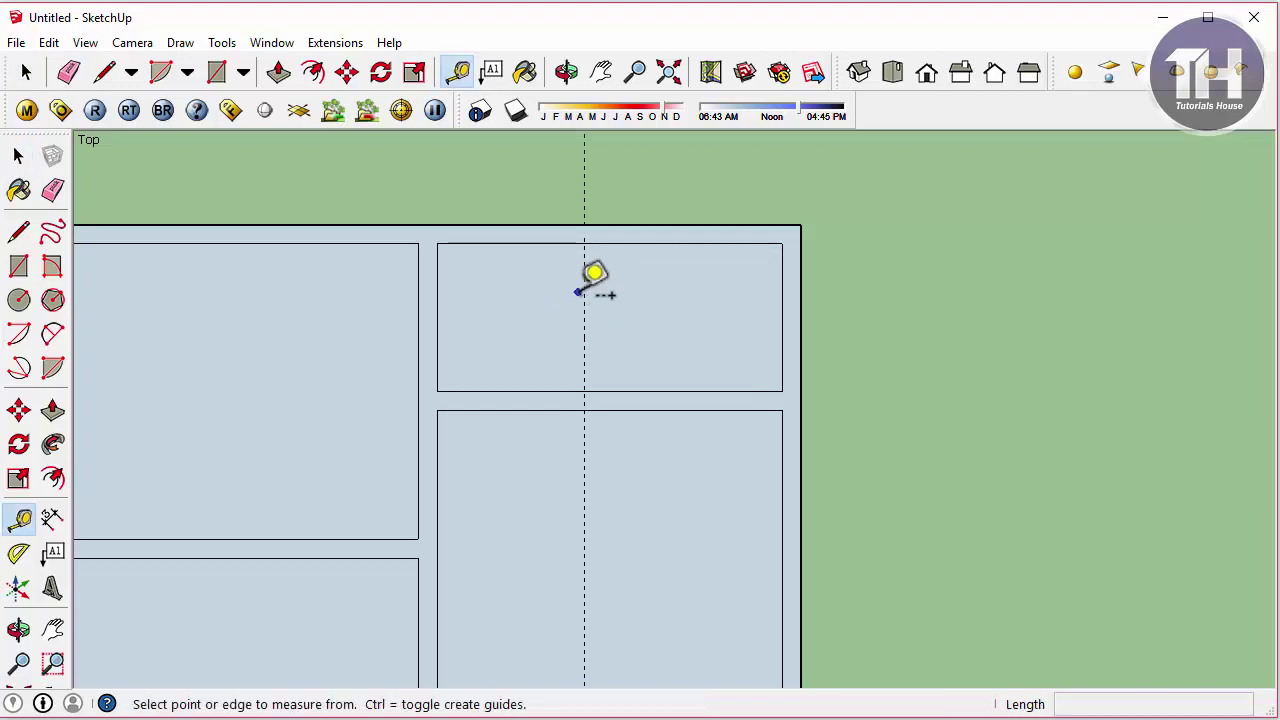
{"action": "scroll", "coordinate": [586, 290], "scroll_direction": "up", "scroll_amount": 1}
{"action": "left_click", "coordinate": [586, 293]}
{"action": "key", "text": "Escape"}
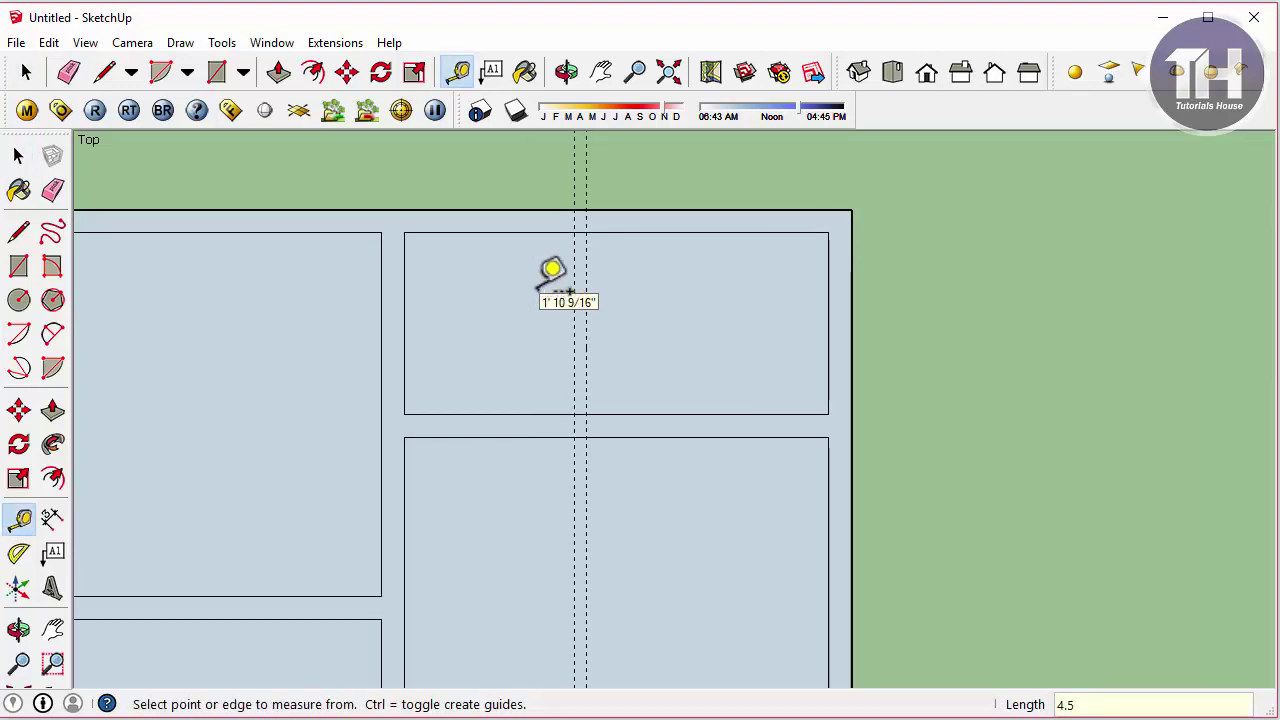
Start the 4 1/2-inch wall rectangle where the guide meets the room's top edge
{"action": "key", "text": "r"}
{"action": "scroll", "coordinate": [575, 224], "scroll_direction": "up", "scroll_amount": 1}
{"action": "left_click", "coordinate": [574, 233]}
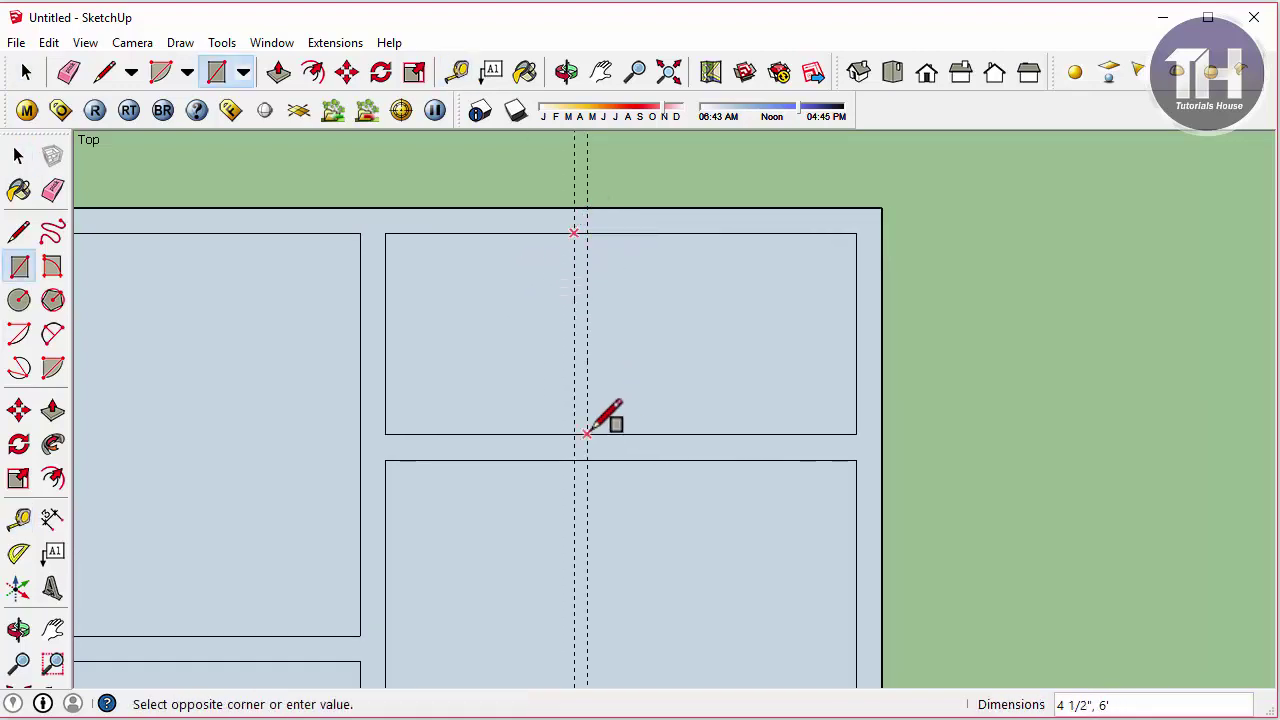
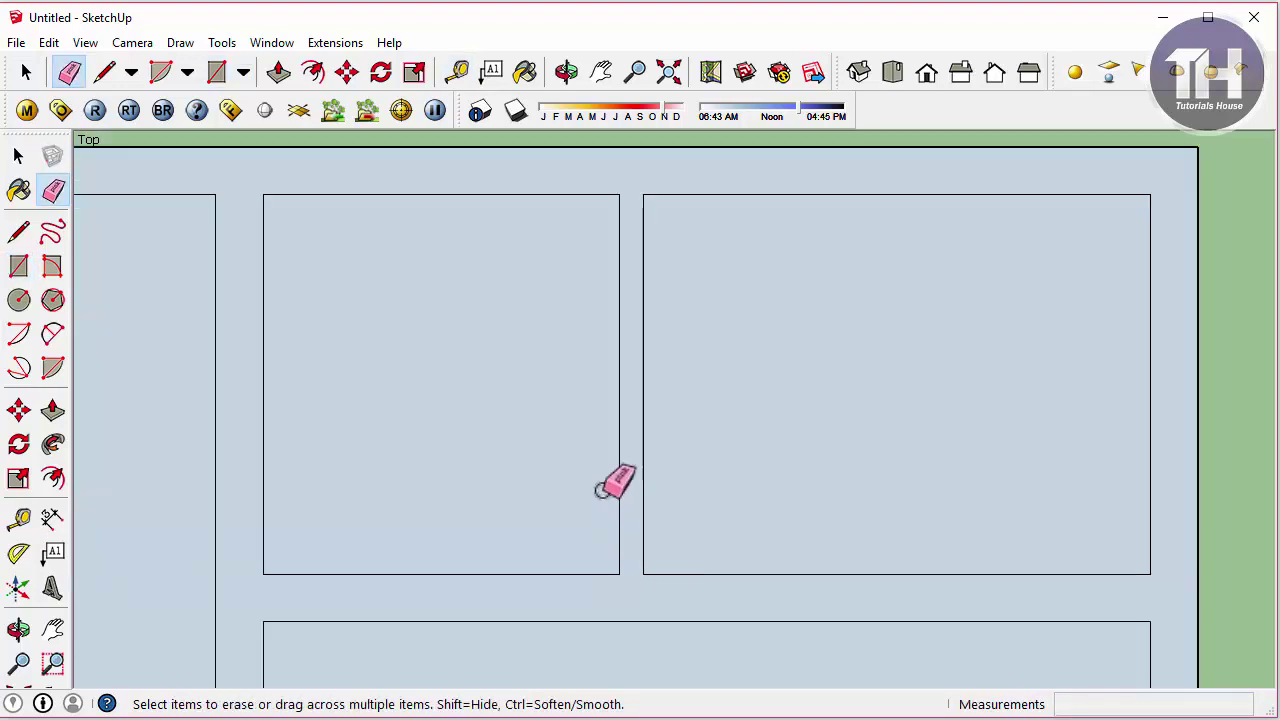
Zoom out until the whole room-rectangle layout is visible in Top view
{"action": "scroll", "coordinate": [650, 420], "scroll_direction": "down", "scroll_amount": 2}
{"action": "scroll", "coordinate": [720, 340], "scroll_direction": "down", "scroll_amount": 1}
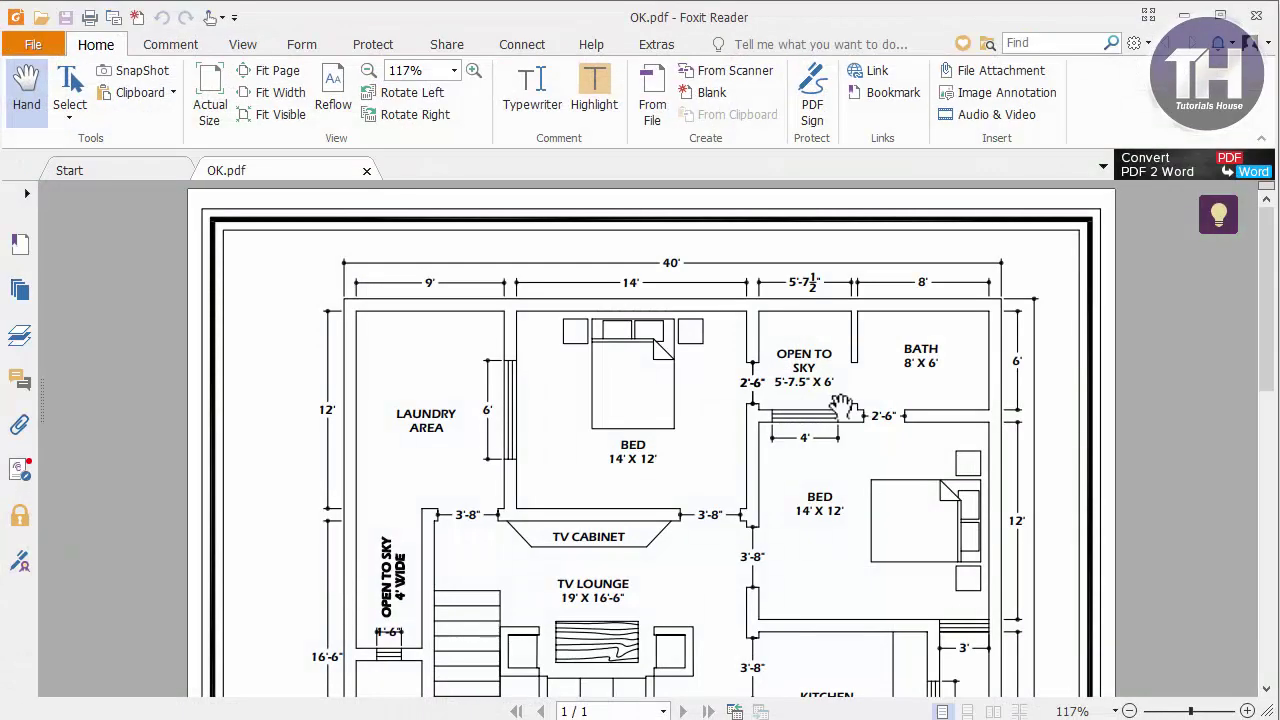
Scroll the OK.pdf plan down to the kitchen, dining and office rooms below the TV lounge
{"action": "scroll", "coordinate": [843, 405], "scroll_direction": "down", "scroll_amount": 3}
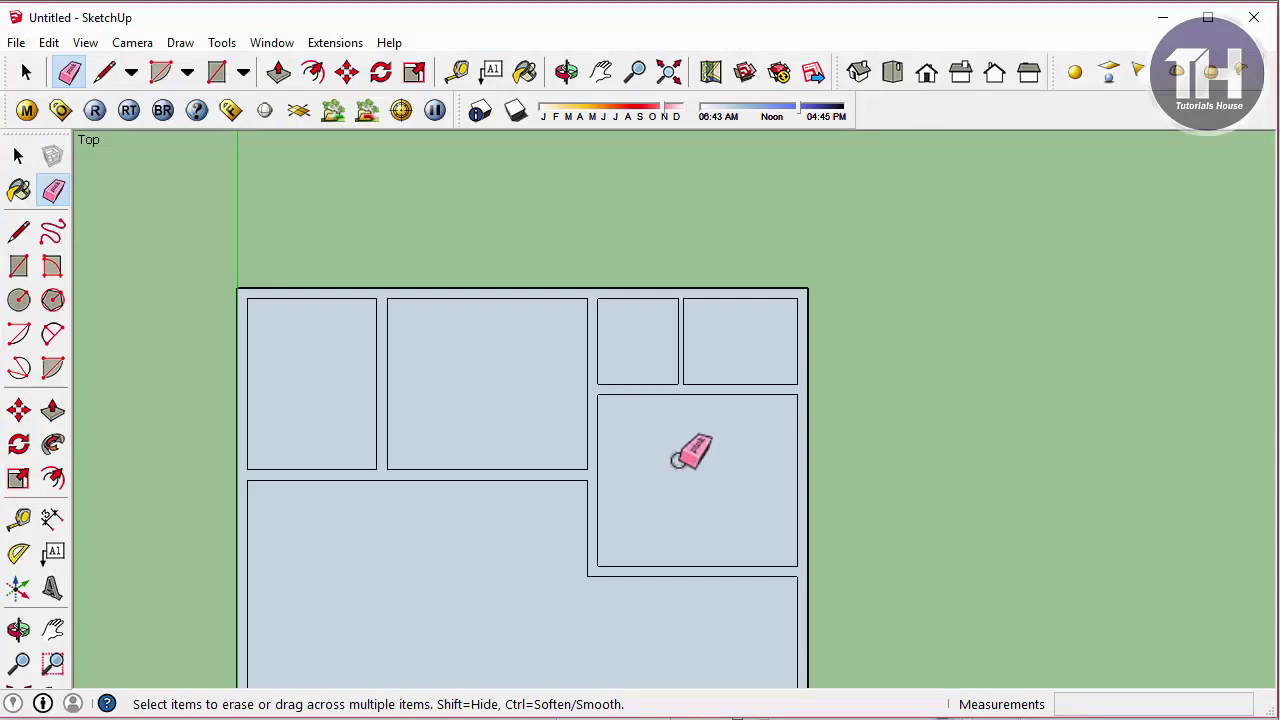
Place a horizontal guide 12' below the room's bottom edge, plus a second guide for the 9" wall thickness
{"action": "key", "text": "t"}
{"action": "scroll", "coordinate": [690, 452], "scroll_direction": "down", "scroll_amount": 1}
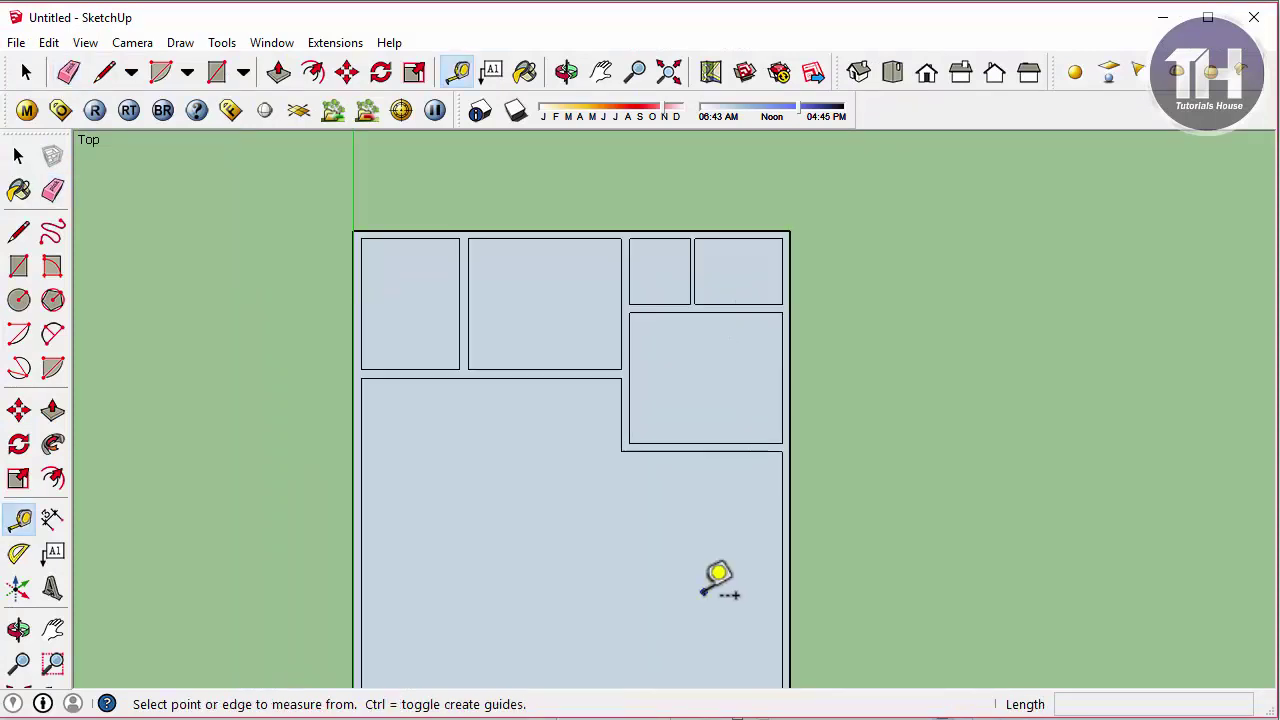
{"action": "scroll", "coordinate": [717, 580], "scroll_direction": "up", "scroll_amount": 2}
{"action": "left_click", "coordinate": [753, 405]}
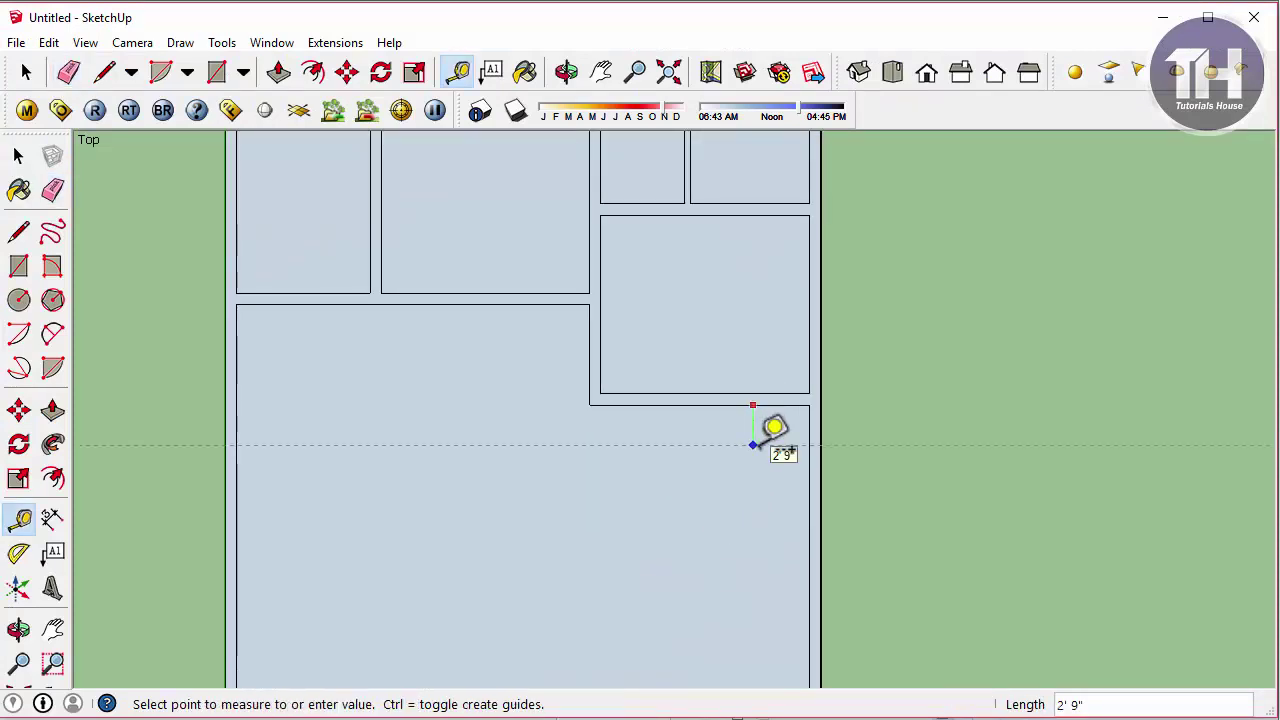
{"action": "key", "text": "Return"}
{"action": "scroll", "coordinate": [743, 556], "scroll_direction": "down", "scroll_amount": 1}
{"action": "scroll", "coordinate": [747, 500], "scroll_direction": "up", "scroll_amount": 1}
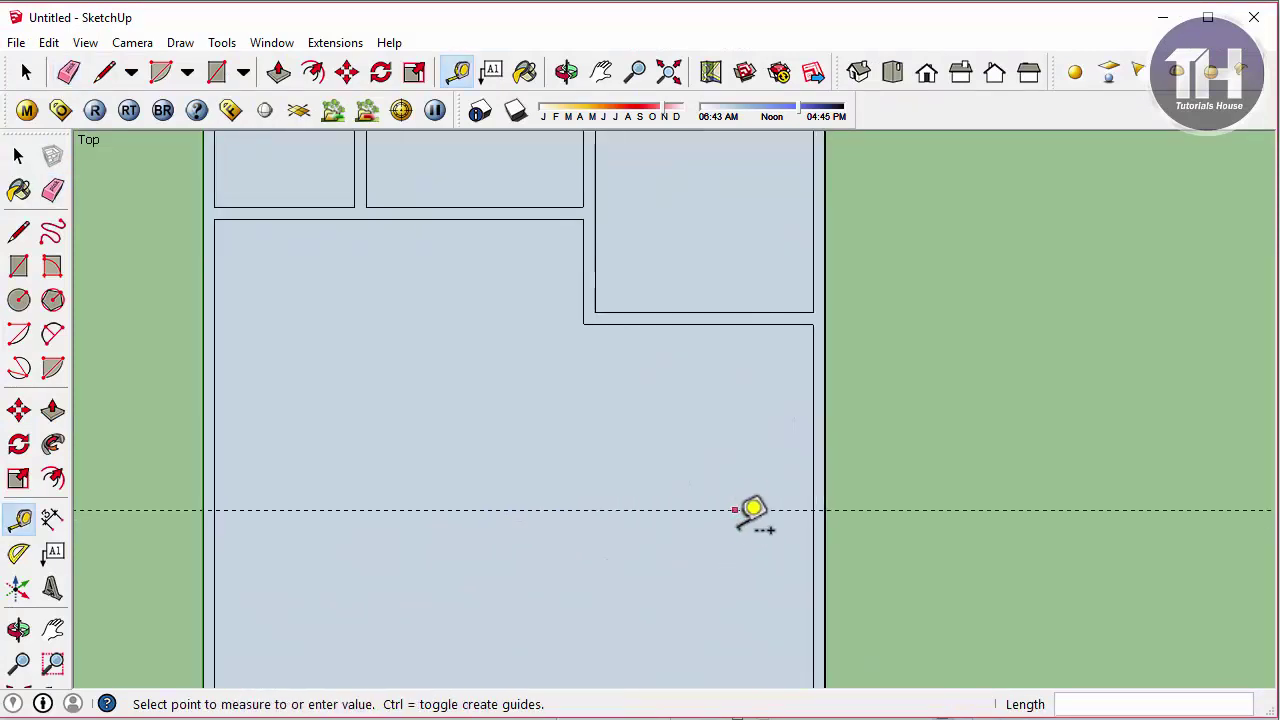
{"action": "left_click", "coordinate": [735, 512]}
{"action": "left_click", "coordinate": [740, 525]}
{"action": "scroll", "coordinate": [880, 470], "scroll_direction": "up", "scroll_amount": 1}
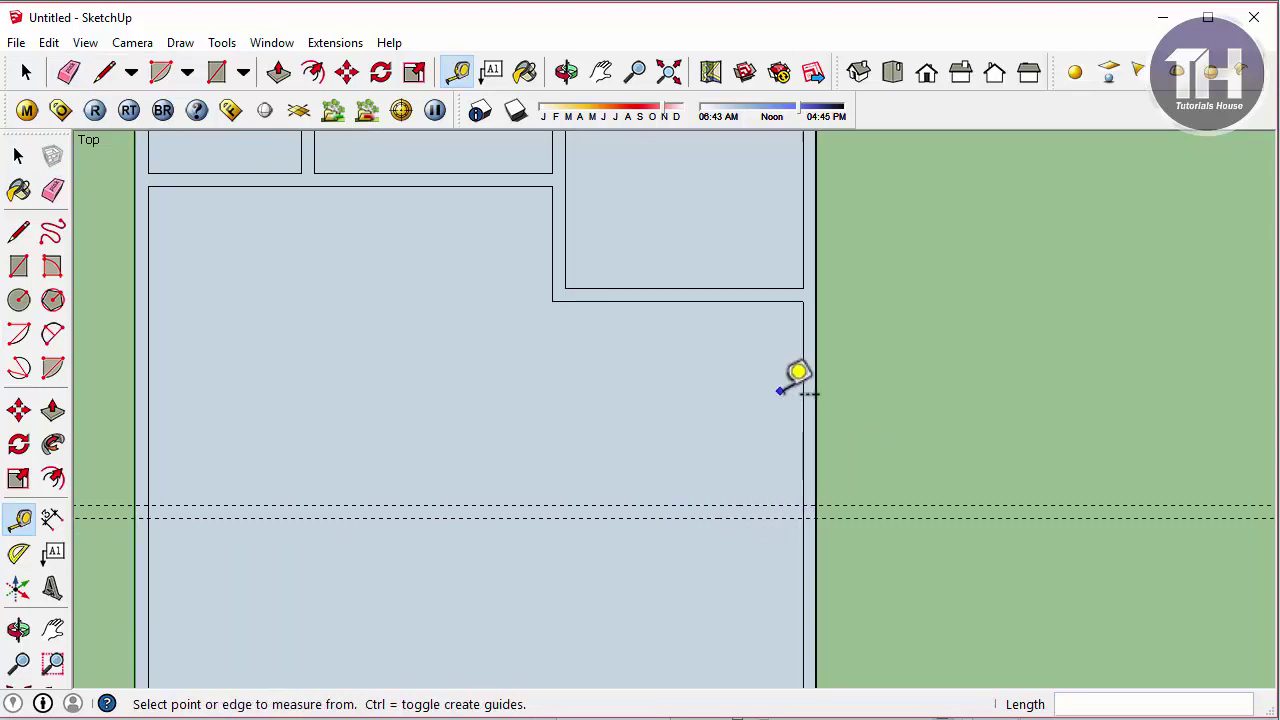
Add vertical guides 3' from the right wall, 9" beyond that, and through the room corner
{"action": "left_click", "coordinate": [803, 386]}
{"action": "type", "text": "3'"}
{"action": "key", "text": "Return"}
{"action": "scroll", "coordinate": [770, 380], "scroll_direction": "up", "scroll_amount": 1}
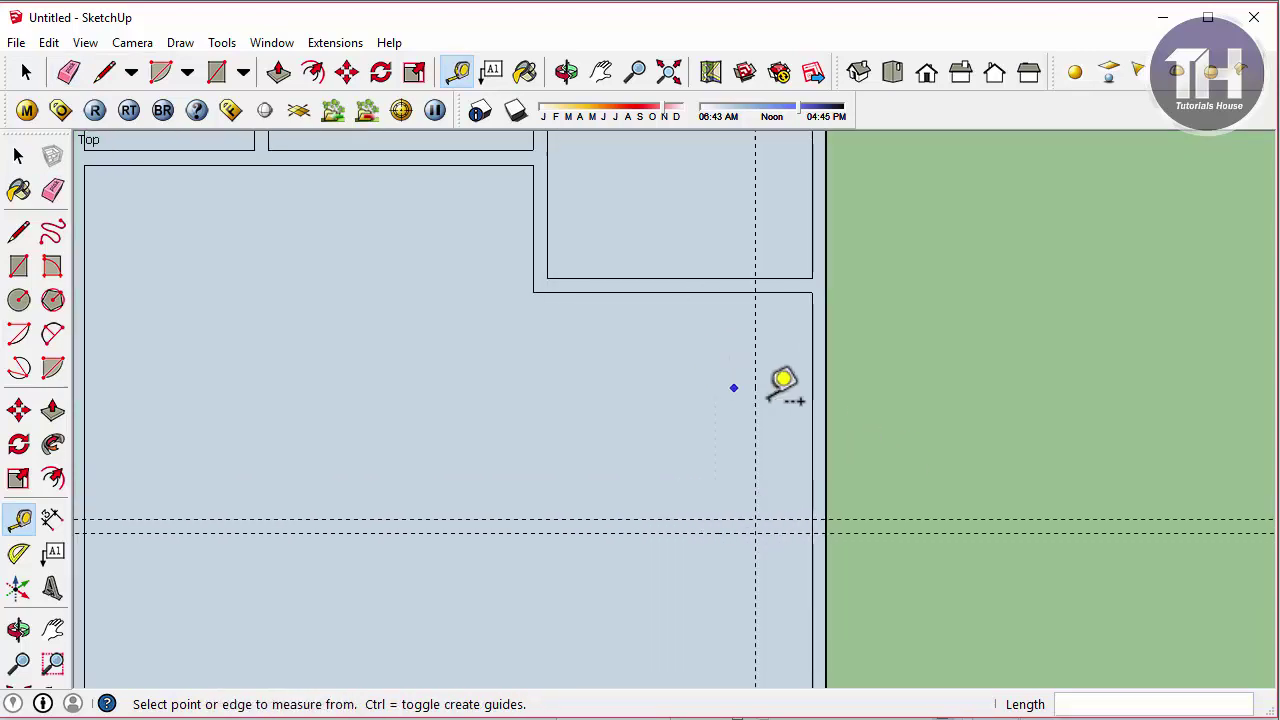
{"action": "left_click", "coordinate": [755, 399]}
{"action": "type", "text": "9"}
{"action": "key", "text": "Return"}
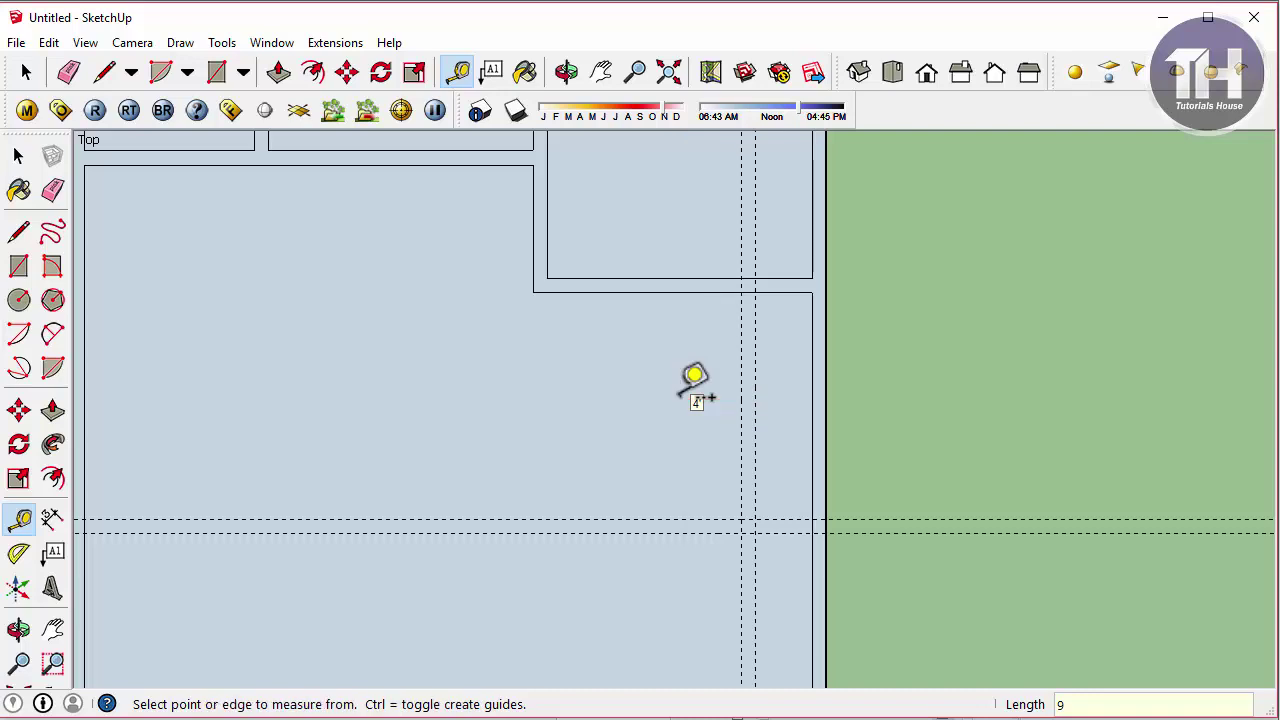
{"action": "scroll", "coordinate": [690, 390], "scroll_direction": "up", "scroll_amount": 1}
{"action": "left_click", "coordinate": [746, 390]}
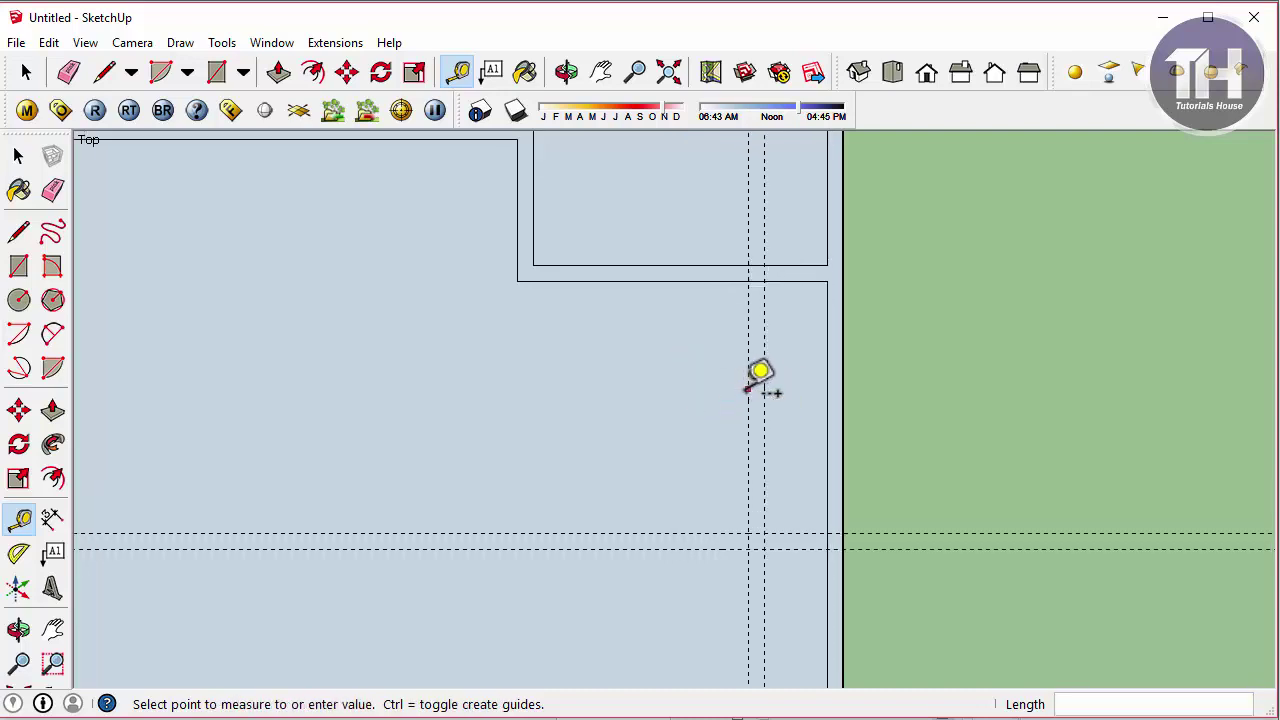
{"action": "left_click", "coordinate": [533, 264]}
{"action": "left_click", "coordinate": [533, 320]}
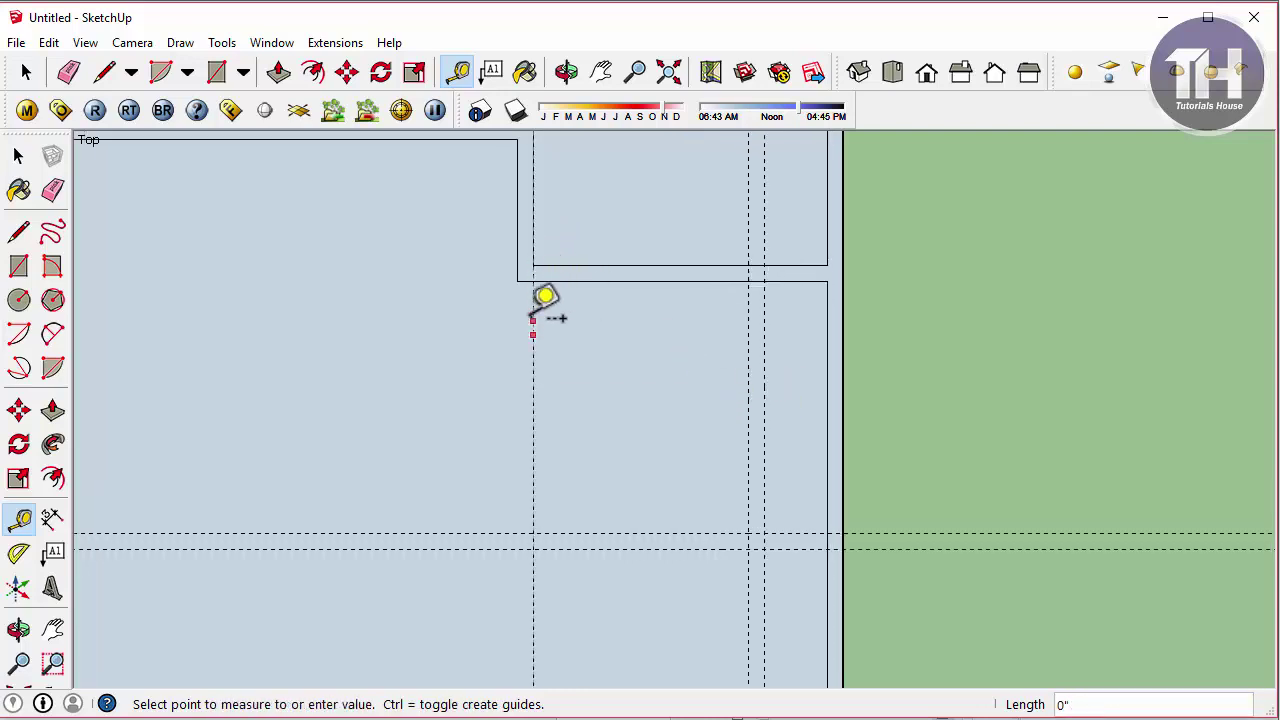
{"action": "left_click", "coordinate": [530, 264]}
Draw the bottom 9" wall strip and the 9" by 12' vertical wall strip, then delete all guides
{"action": "key", "text": "r"}
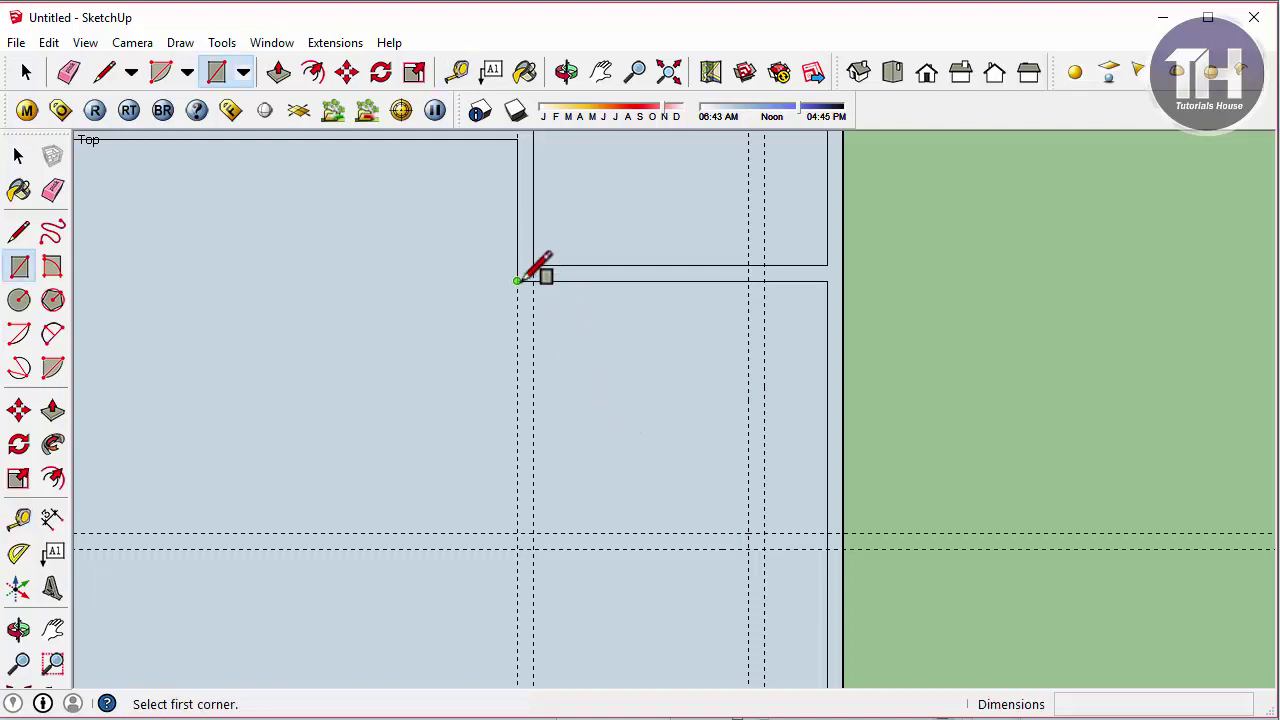
{"action": "left_click", "coordinate": [517, 280]}
{"action": "left_click", "coordinate": [533, 548]}
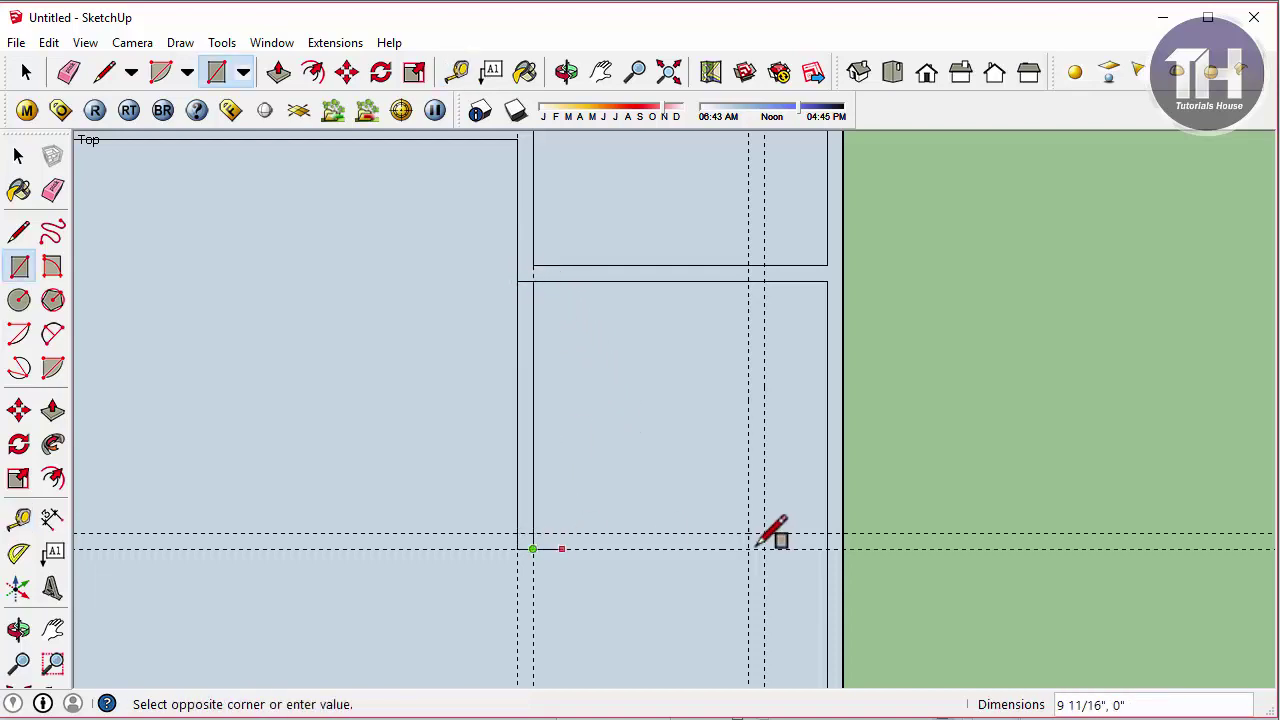
{"action": "left_click", "coordinate": [827, 533]}
{"action": "left_click", "coordinate": [749, 533]}
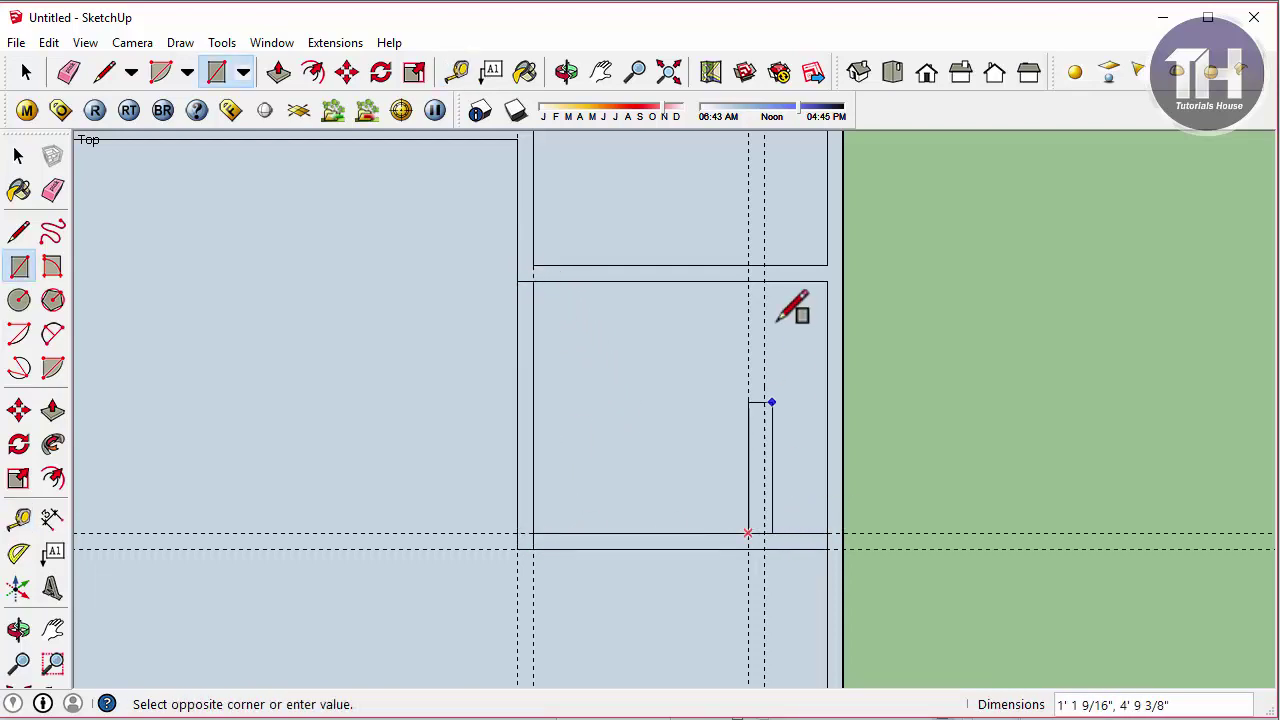
{"action": "left_click", "coordinate": [764, 281]}
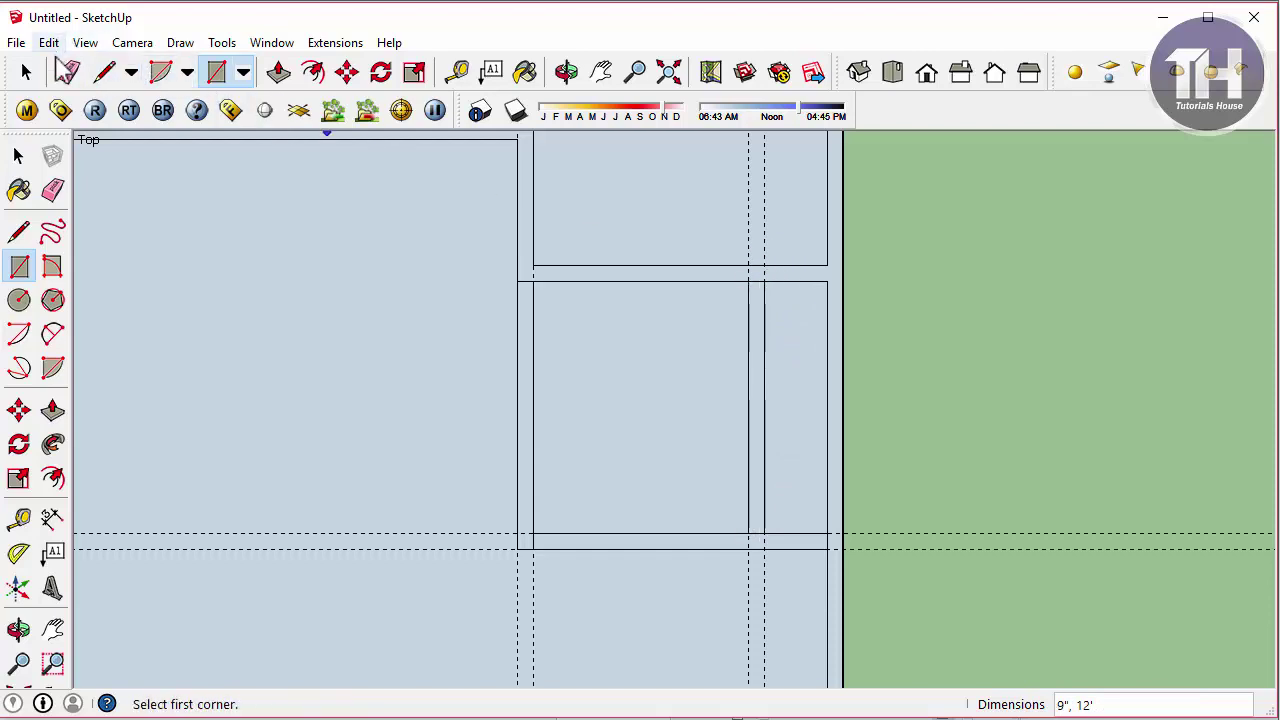
{"action": "left_click", "coordinate": [49, 42]}
{"action": "left_click", "coordinate": [133, 226]}
Erase the short edge between the new wall strips and the leftover edge at the upper junction
{"action": "key", "text": "e"}
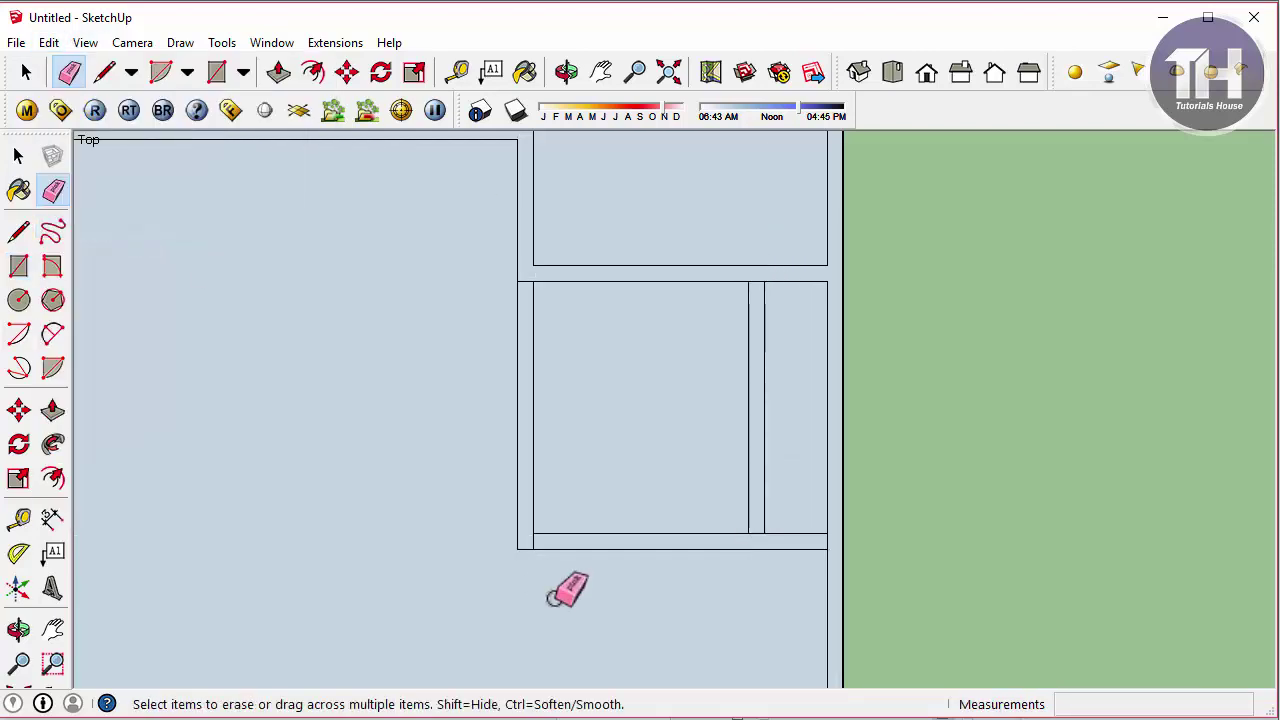
{"action": "scroll", "coordinate": [566, 595], "scroll_direction": "up", "scroll_amount": 2}
{"action": "scroll", "coordinate": [535, 525], "scroll_direction": "up", "scroll_amount": 2}
{"action": "left_click_drag", "start_coordinate": [460, 512], "coordinate": [1158, 504]}
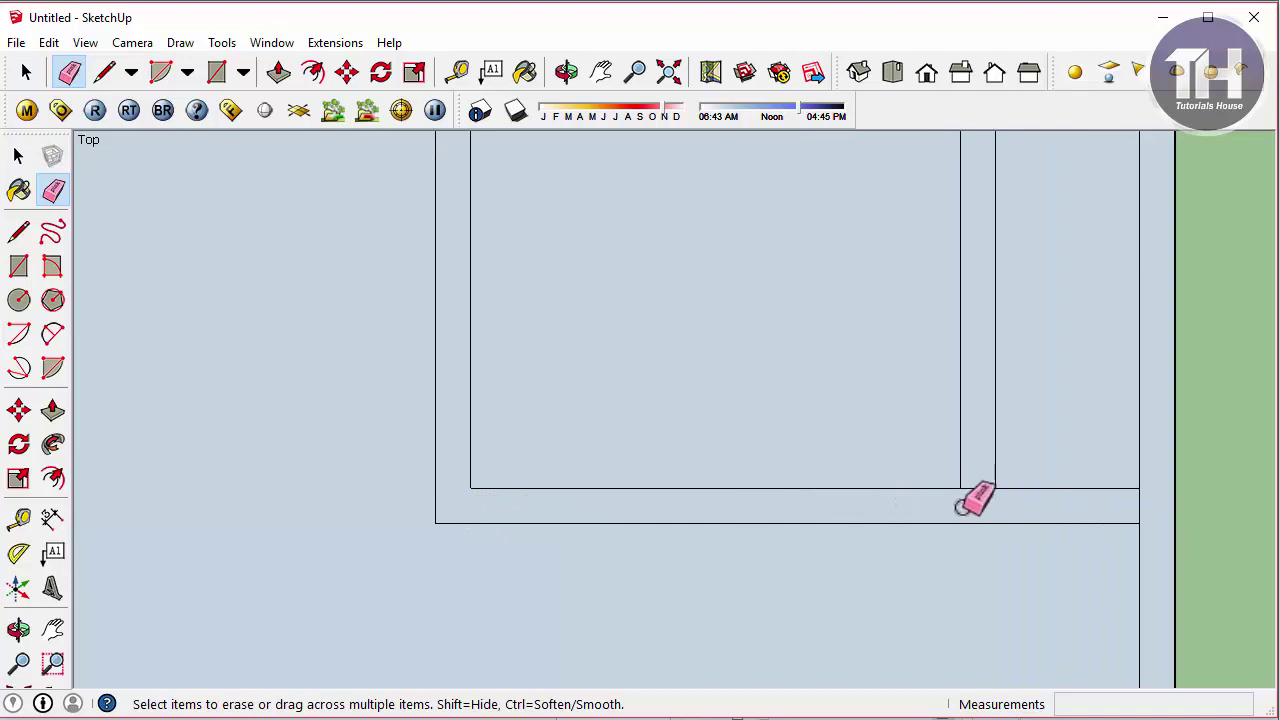
{"action": "scroll", "coordinate": [960, 550], "scroll_direction": "down", "scroll_amount": 3}
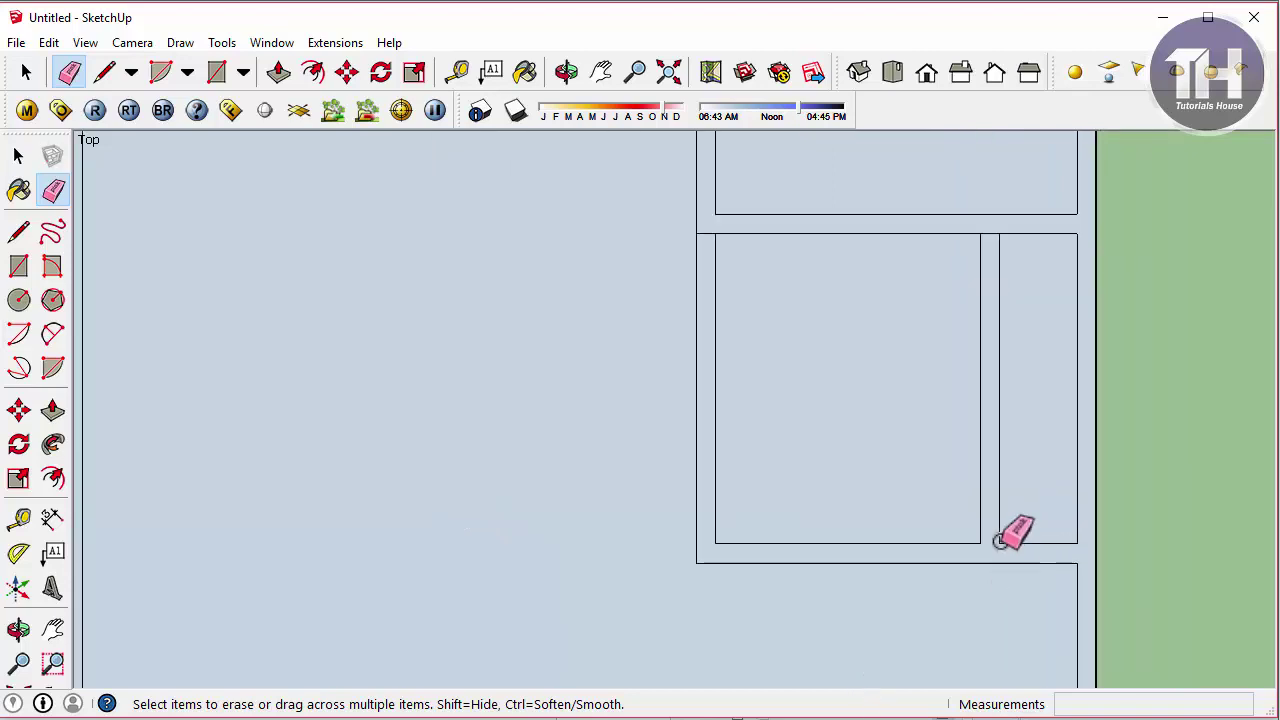
{"action": "scroll", "coordinate": [1000, 223], "scroll_direction": "up", "scroll_amount": 1}
{"action": "scroll", "coordinate": [1003, 260], "scroll_direction": "up", "scroll_amount": 2}
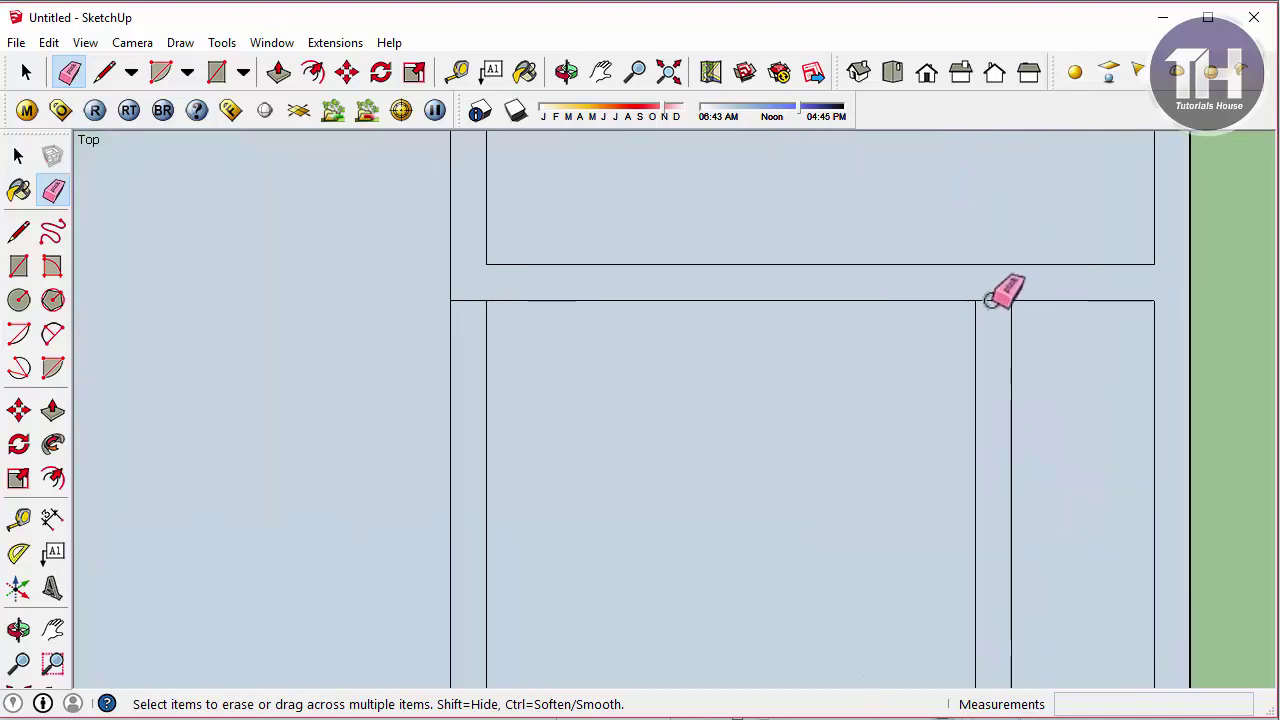
{"action": "left_click", "coordinate": [463, 302]}
{"action": "scroll", "coordinate": [475, 280], "scroll_direction": "down", "scroll_amount": 2}
{"action": "scroll", "coordinate": [765, 348], "scroll_direction": "down", "scroll_amount": 1}
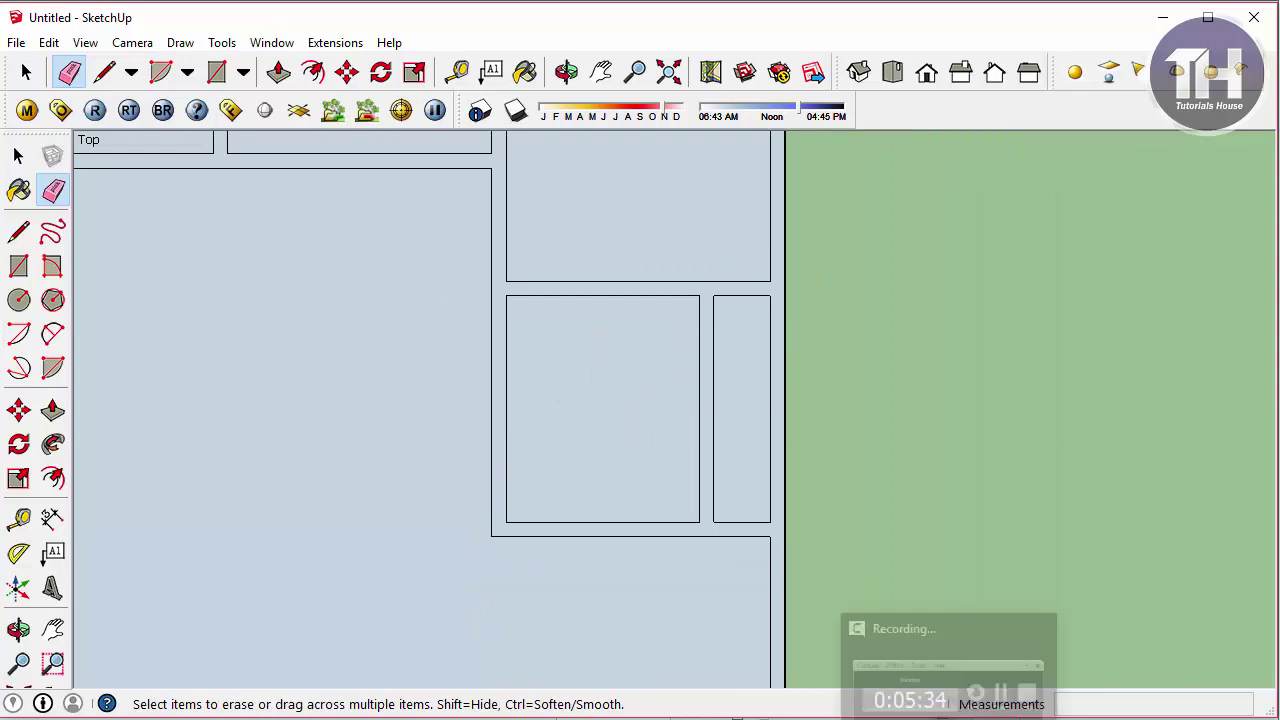
{"action": "scroll", "coordinate": [968, 576], "scroll_direction": "down", "scroll_amount": 2}
Pan the PDF to the dining room, office, drawing room and car porch section
{"action": "scroll", "coordinate": [940, 560], "scroll_direction": "down", "scroll_amount": 3}
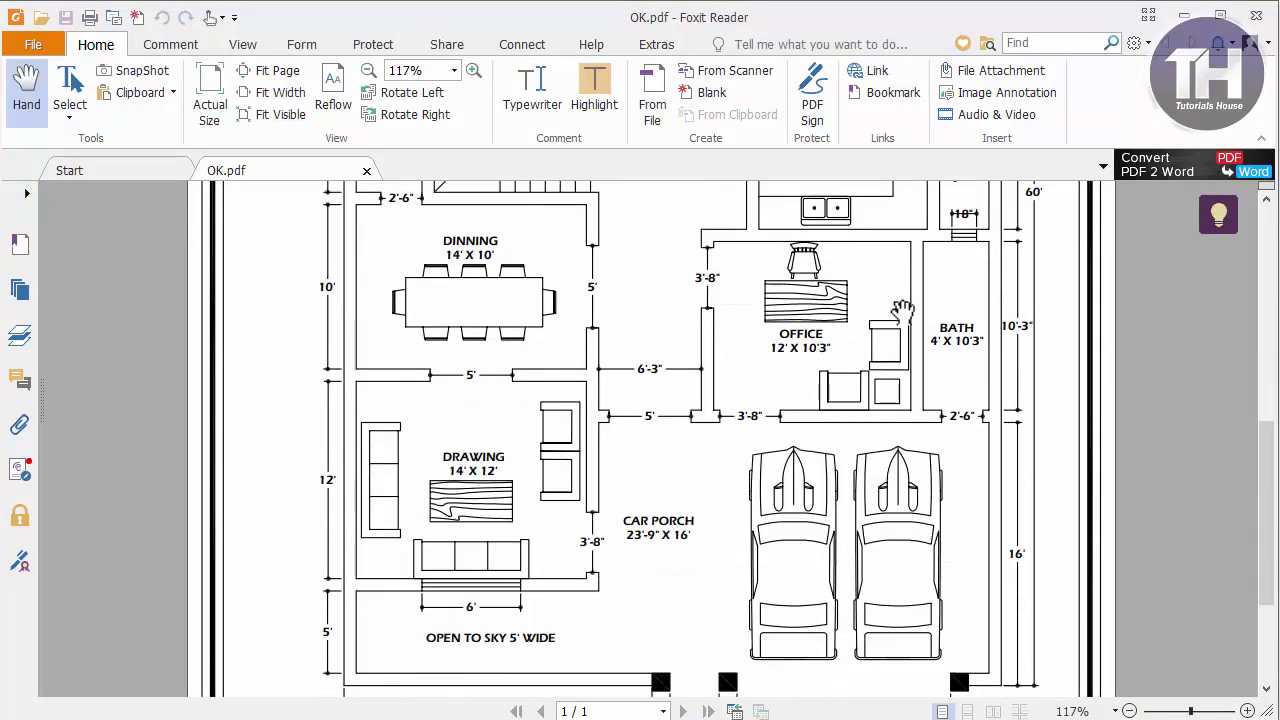
{"action": "left_click_drag", "start_coordinate": [983, 322], "coordinate": [980, 389]}
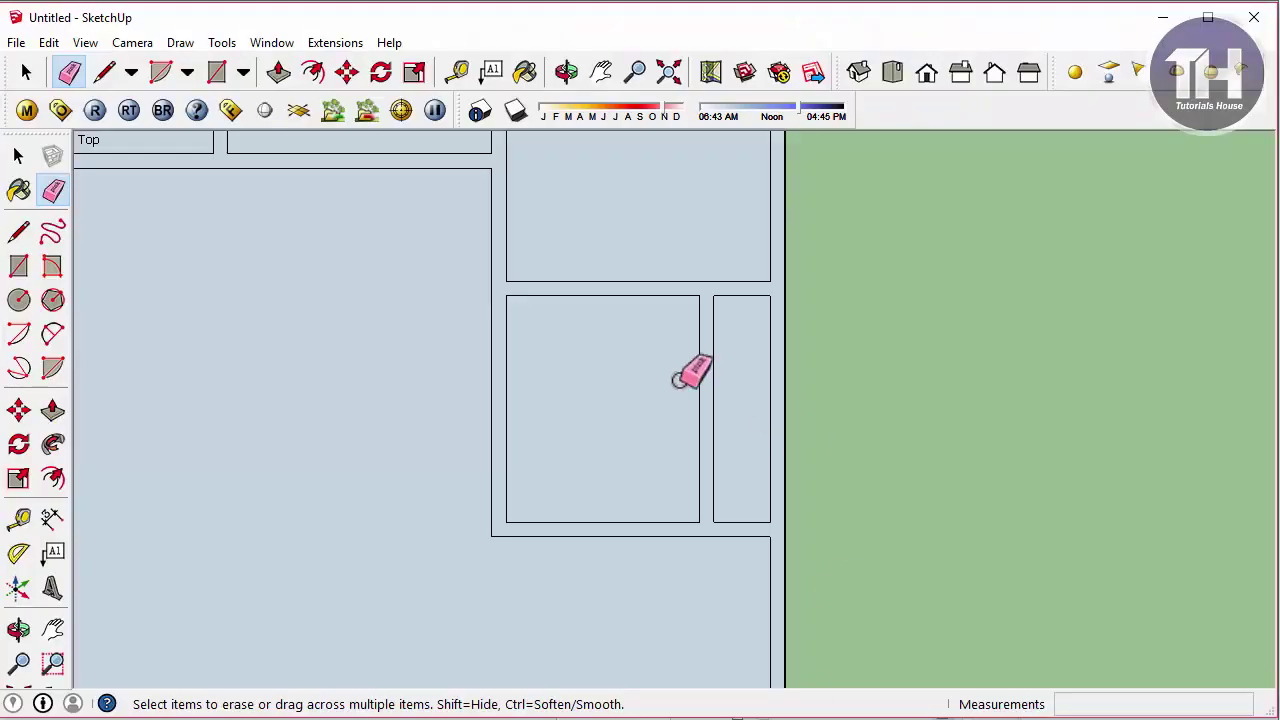
Place vertical guides inside the right wall, 12' from it, and another 9" further left
{"action": "scroll", "coordinate": [705, 450], "scroll_direction": "down", "scroll_amount": 2}
{"action": "key", "text": "t"}
{"action": "scroll", "coordinate": [794, 543], "scroll_direction": "up", "scroll_amount": 1}
{"action": "left_click", "coordinate": [777, 558]}
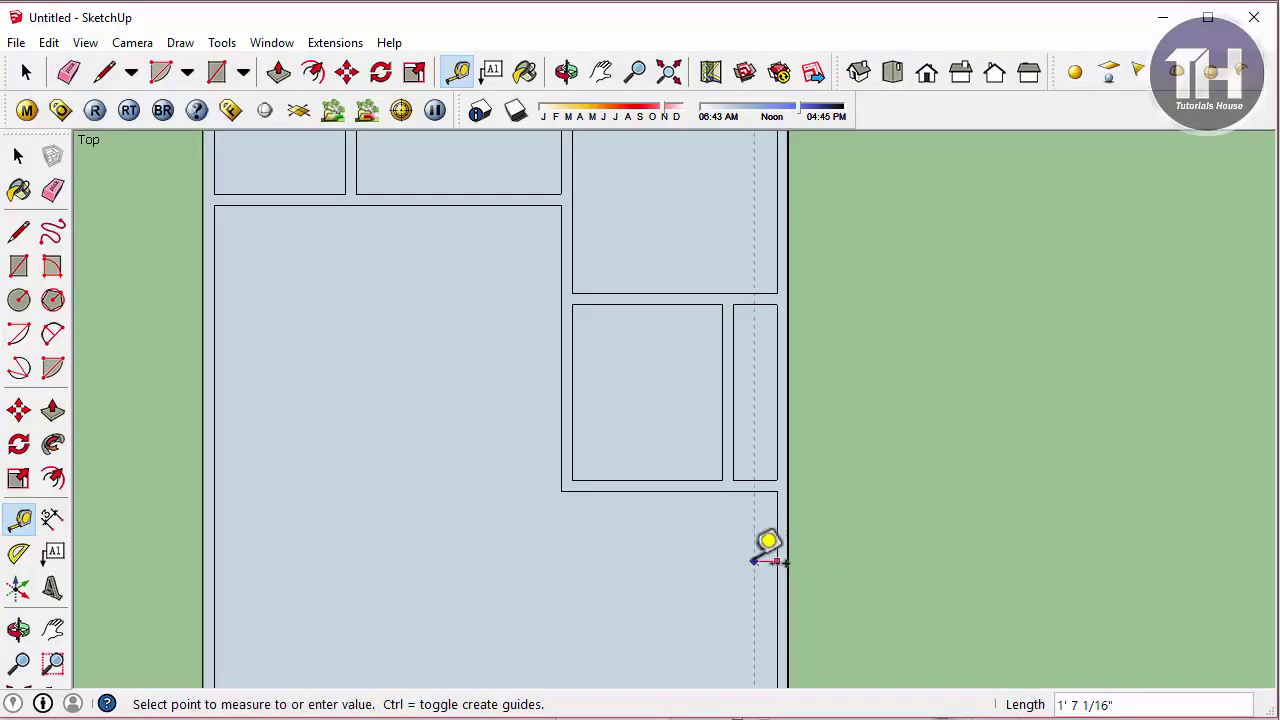
{"action": "type", "text": "48"}
{"action": "key", "text": "Return"}
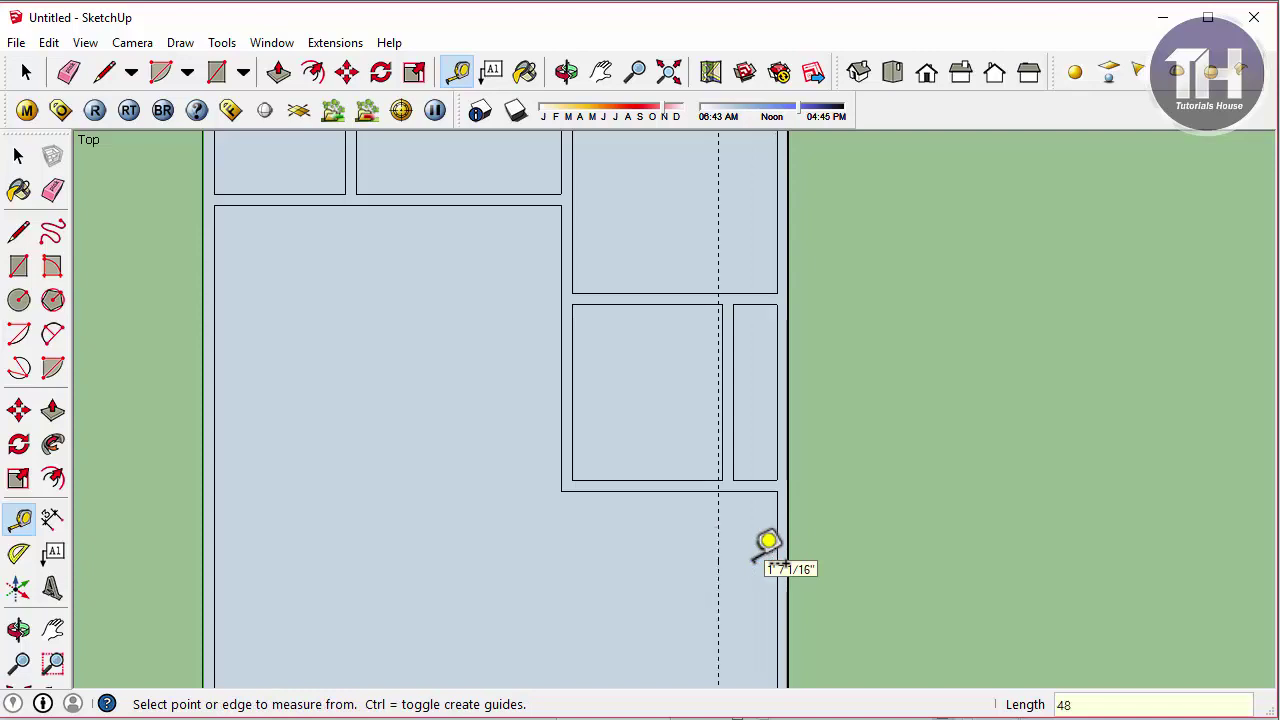
{"action": "scroll", "coordinate": [760, 535], "scroll_direction": "up", "scroll_amount": 1}
{"action": "left_click", "coordinate": [718, 549]}
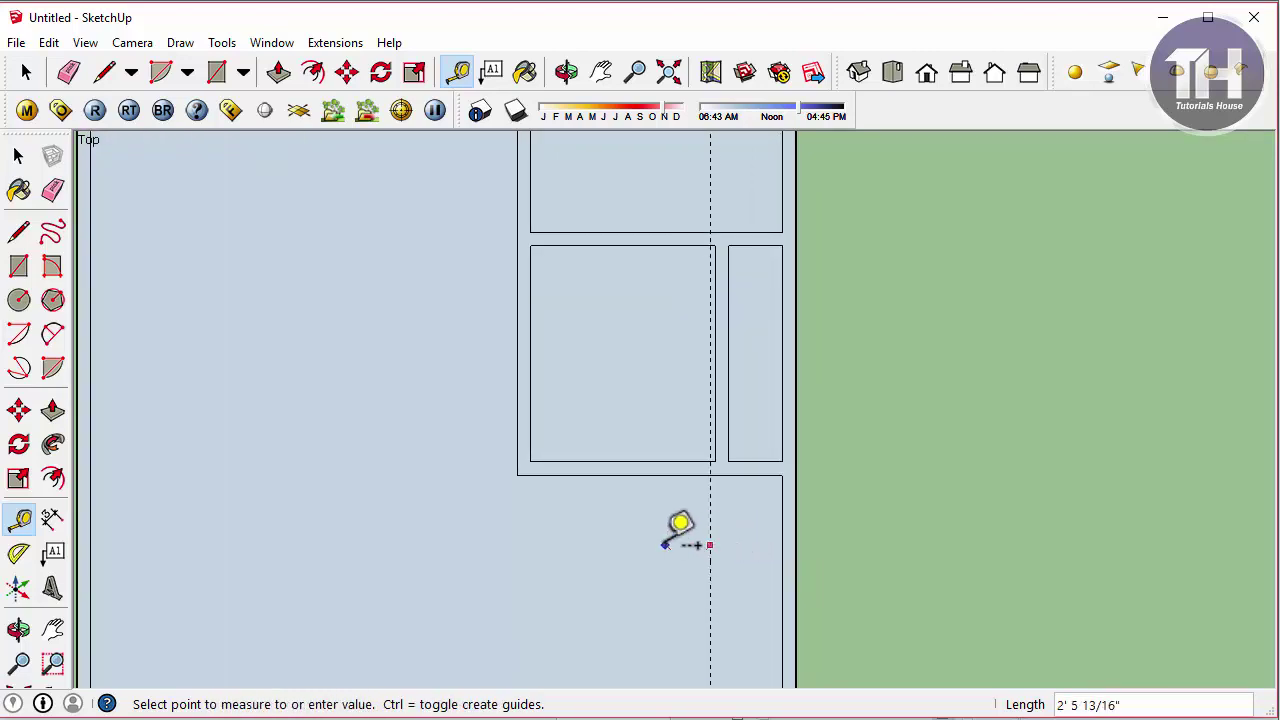
{"action": "left_click", "coordinate": [666, 543]}
{"action": "scroll", "coordinate": [666, 543], "scroll_direction": "up", "scroll_amount": 1}
{"action": "scroll", "coordinate": [665, 542], "scroll_direction": "up", "scroll_amount": 1}
{"action": "left_click", "coordinate": [704, 538]}
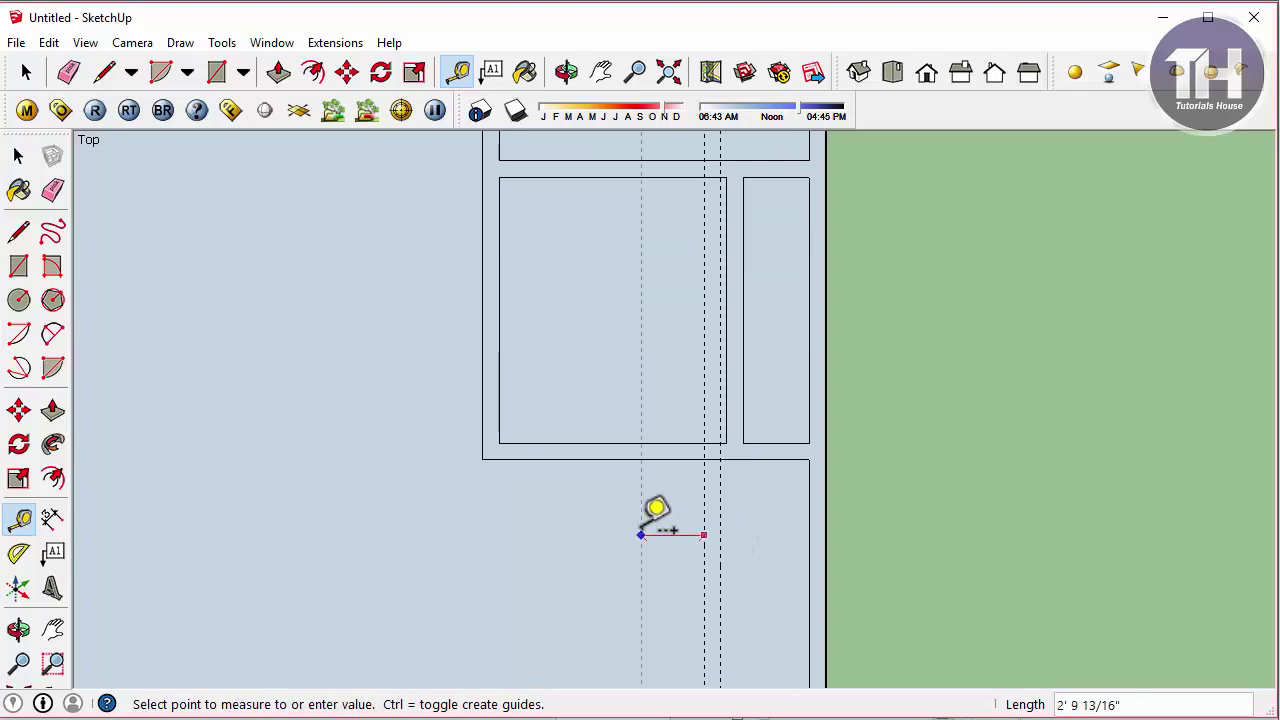
{"action": "type", "text": "12'"}
{"action": "key", "text": "Return"}
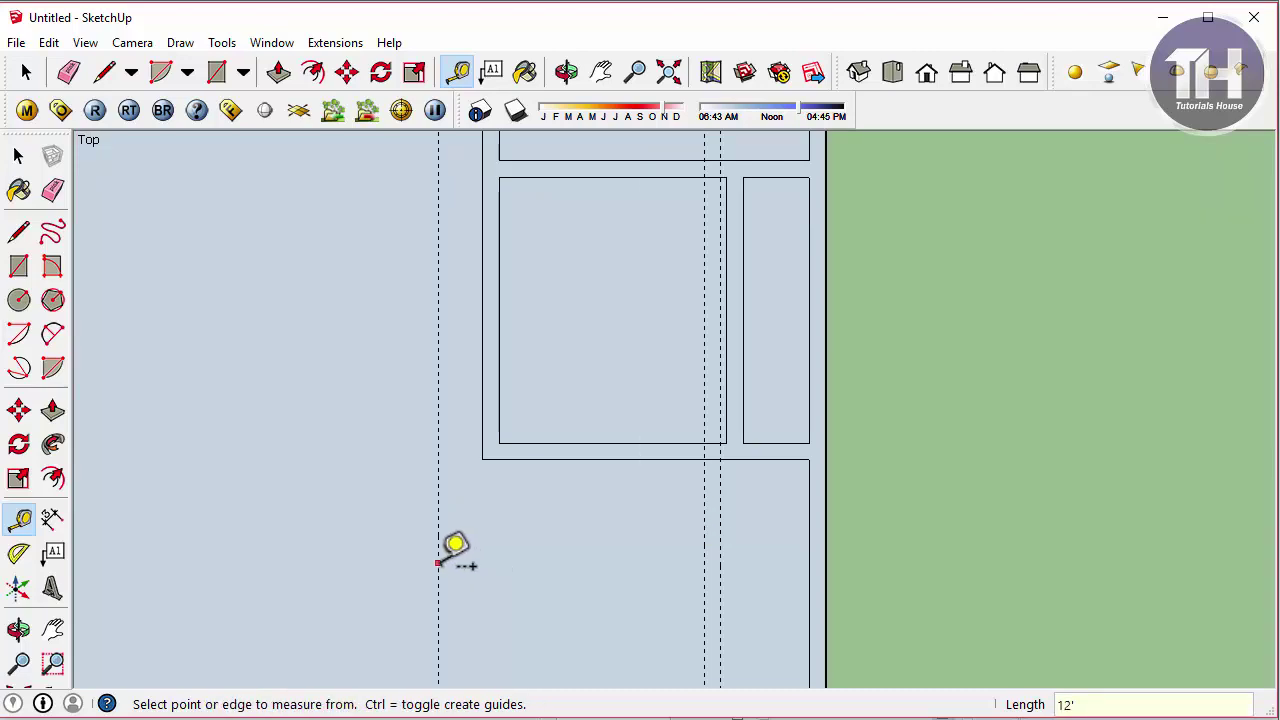
{"action": "left_click", "coordinate": [438, 563]}
{"action": "type", "text": "9"}
{"action": "key", "text": "Return"}
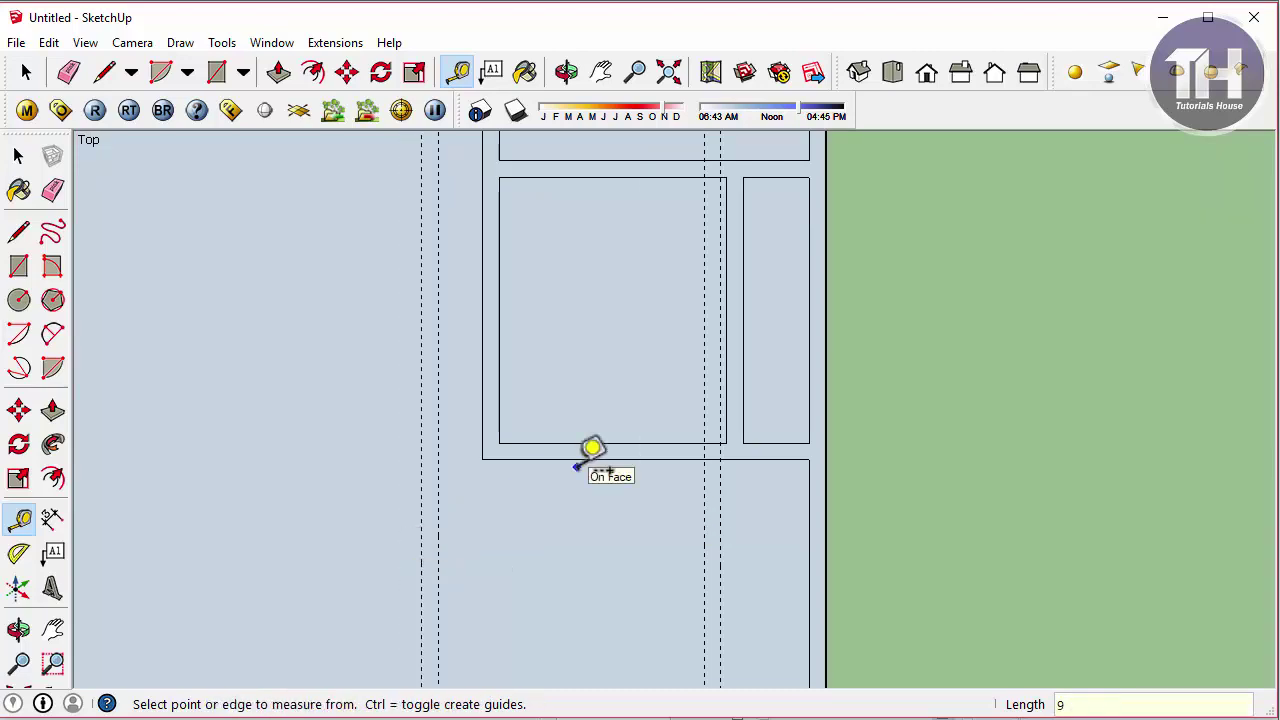
Add a horizontal guide 10'3" below the room's bottom wall edge
{"action": "left_click", "coordinate": [582, 459]}
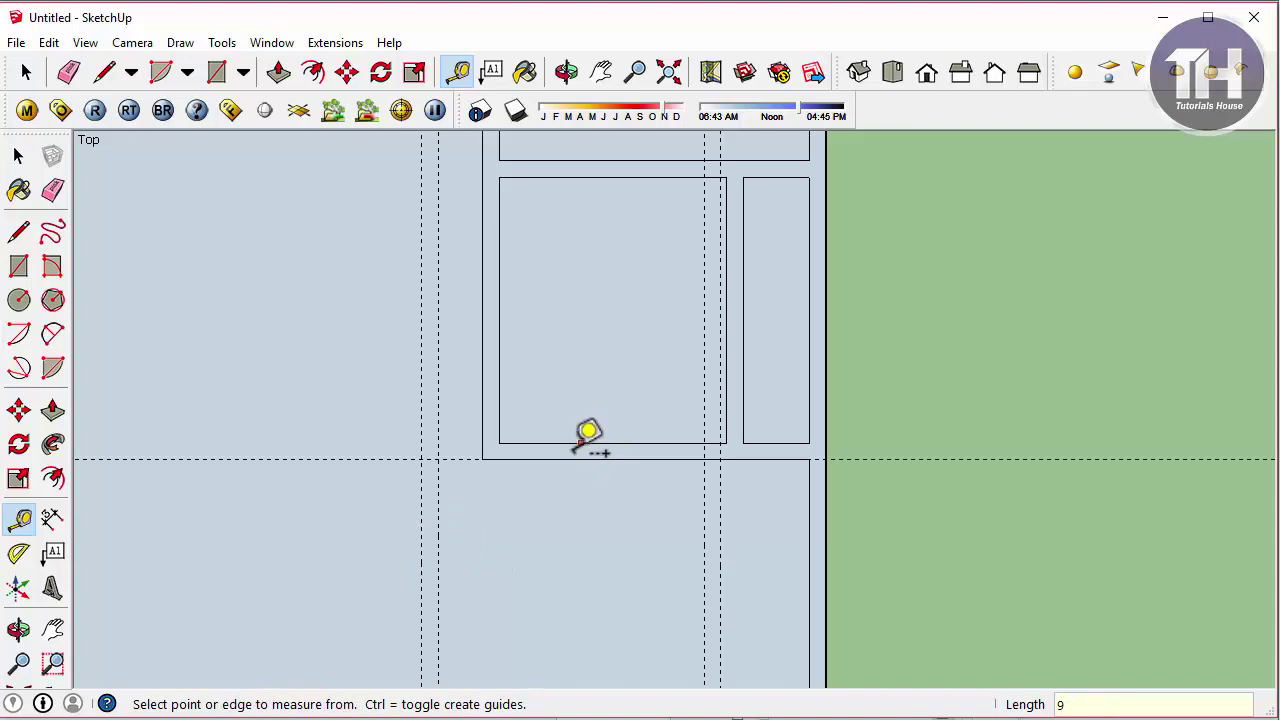
{"action": "scroll", "coordinate": [556, 446], "scroll_direction": "up", "scroll_amount": 2}
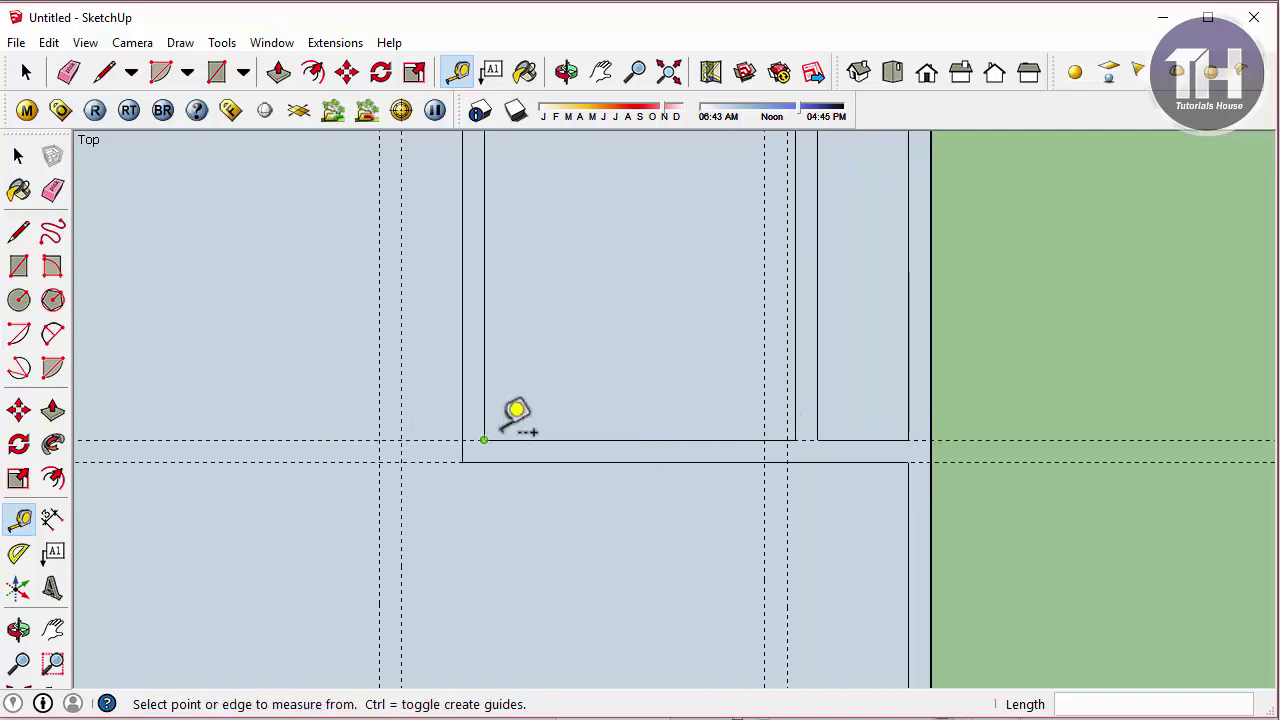
{"action": "scroll", "coordinate": [605, 390], "scroll_direction": "down", "scroll_amount": 1}
{"action": "scroll", "coordinate": [650, 405], "scroll_direction": "down", "scroll_amount": 1}
{"action": "left_click", "coordinate": [643, 428]}
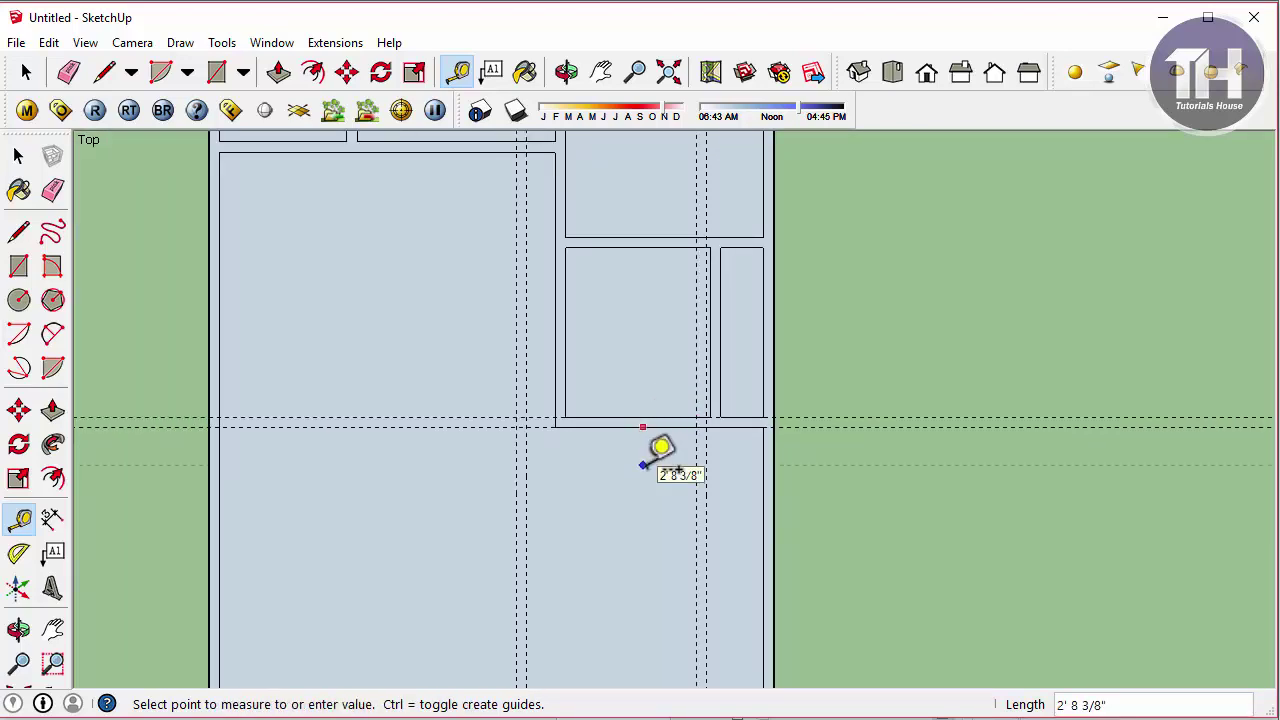
{"action": "type", "text": "10'3"}
{"action": "key", "text": "Return"}
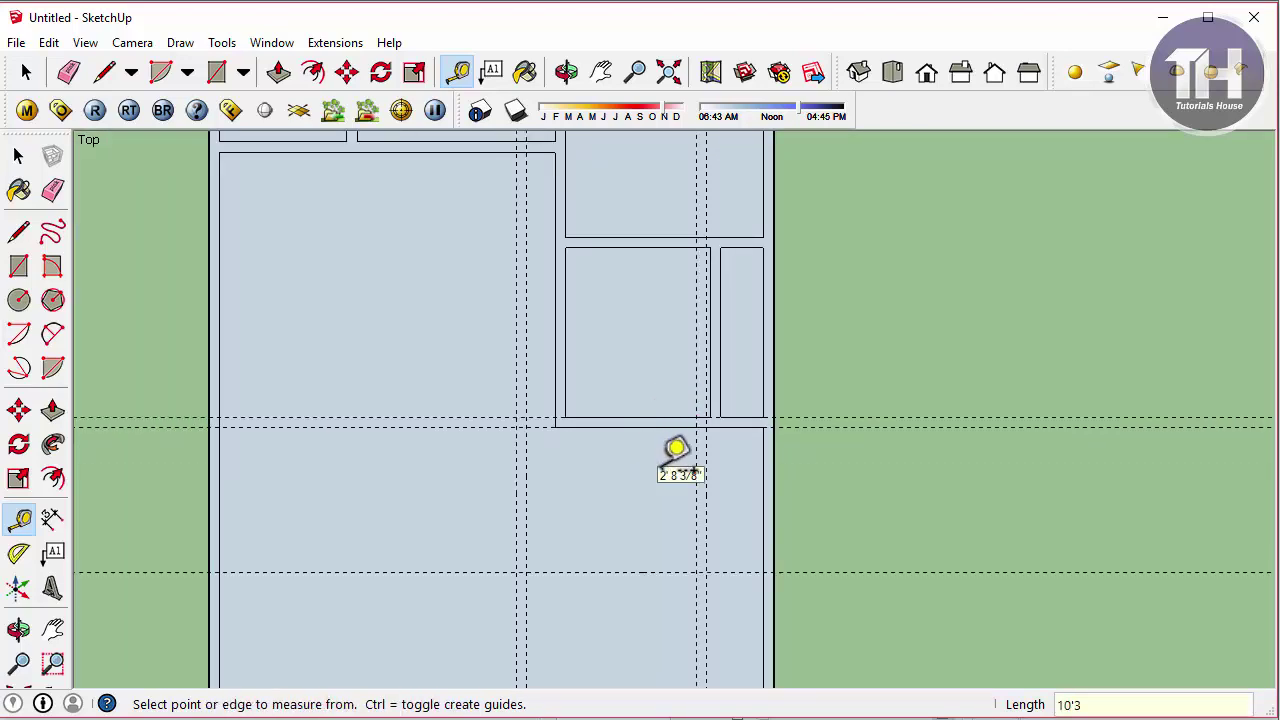
{"action": "left_click", "coordinate": [664, 572]}
{"action": "type", "text": "9"}
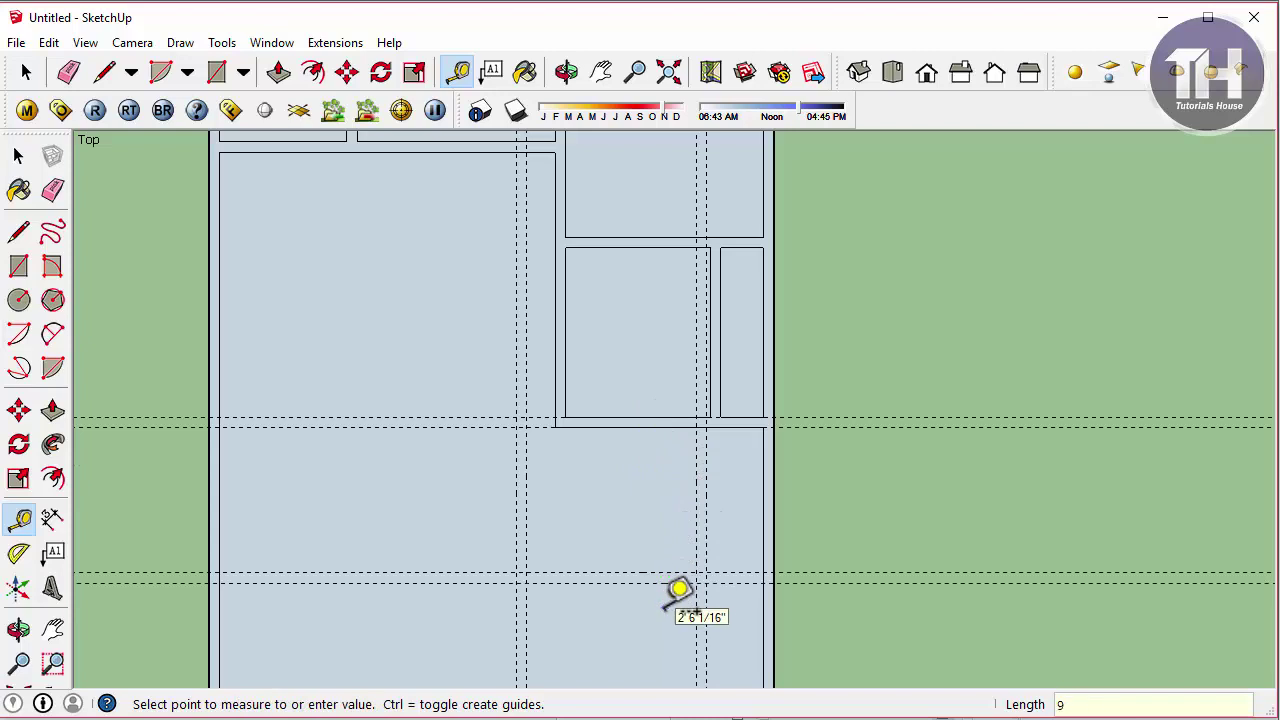
{"action": "key", "text": "Escape"}
{"action": "scroll", "coordinate": [383, 580], "scroll_direction": "up", "scroll_amount": 2}
Draw the long horizontal 9" wall strip and the right and left 10'3" vertical wall strips
{"action": "key", "text": "r"}
{"action": "left_click", "coordinate": [440, 570]}
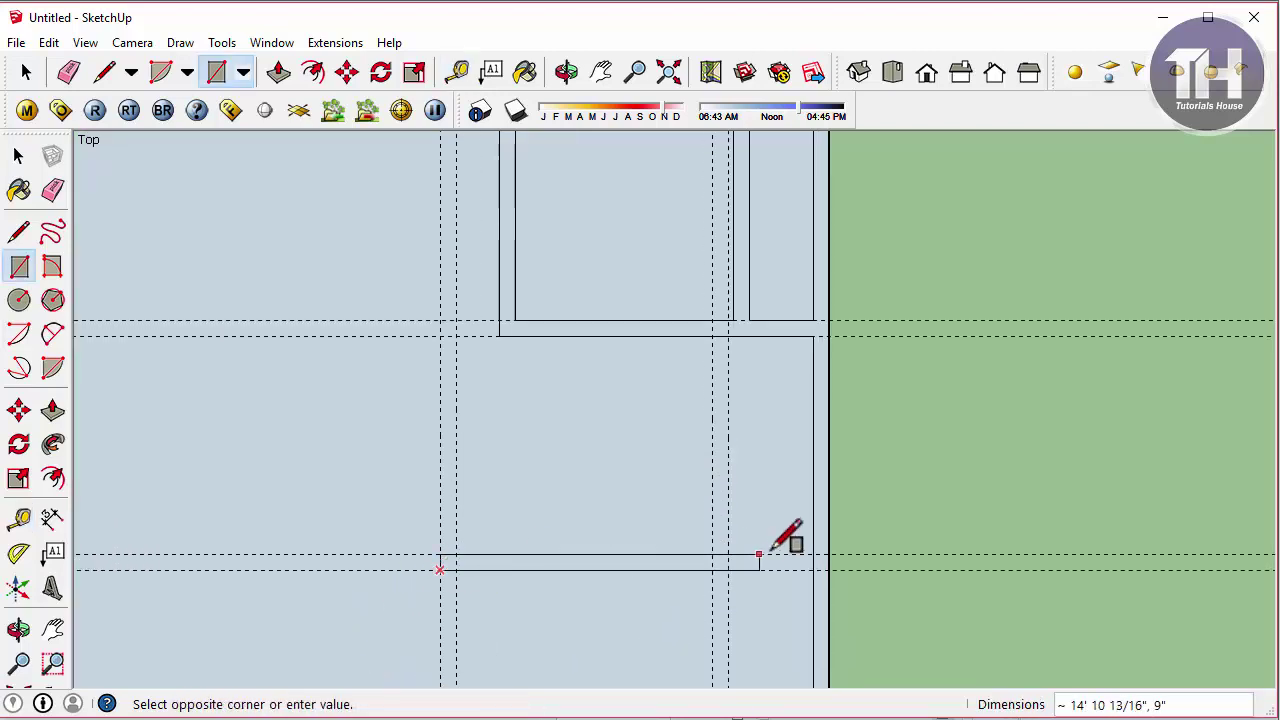
{"action": "left_click", "coordinate": [813, 553]}
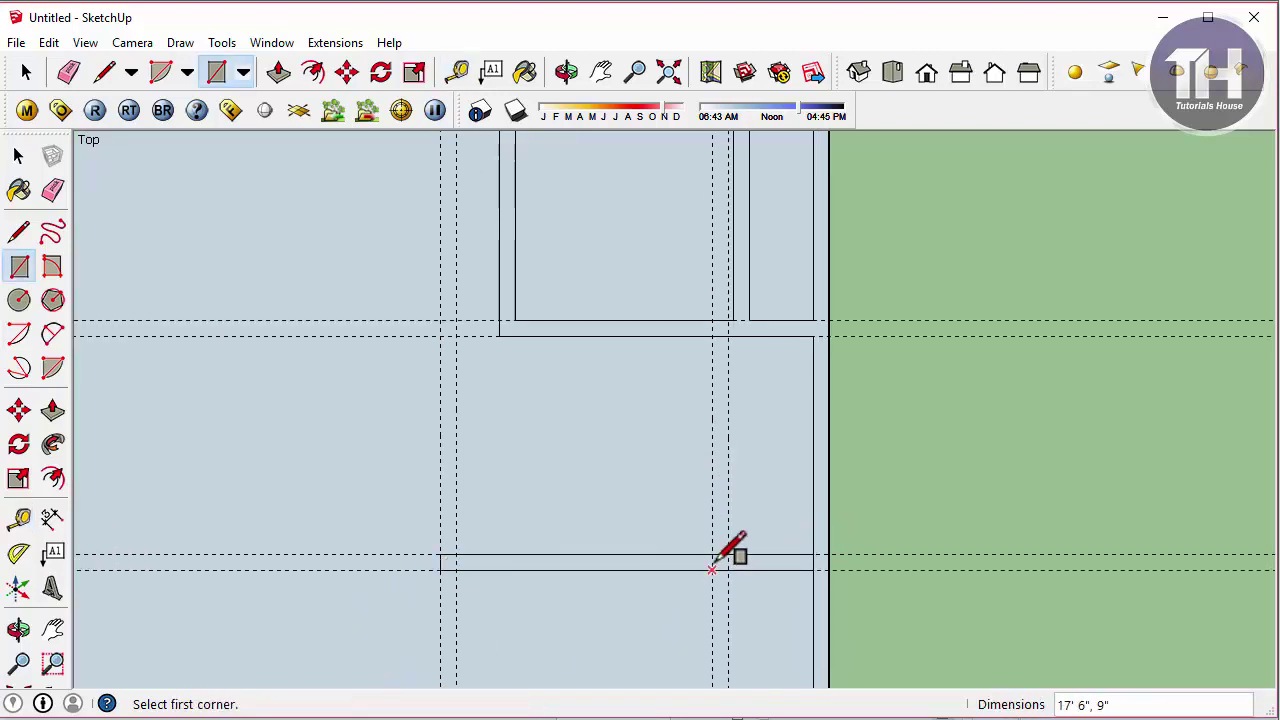
{"action": "left_click", "coordinate": [711, 554]}
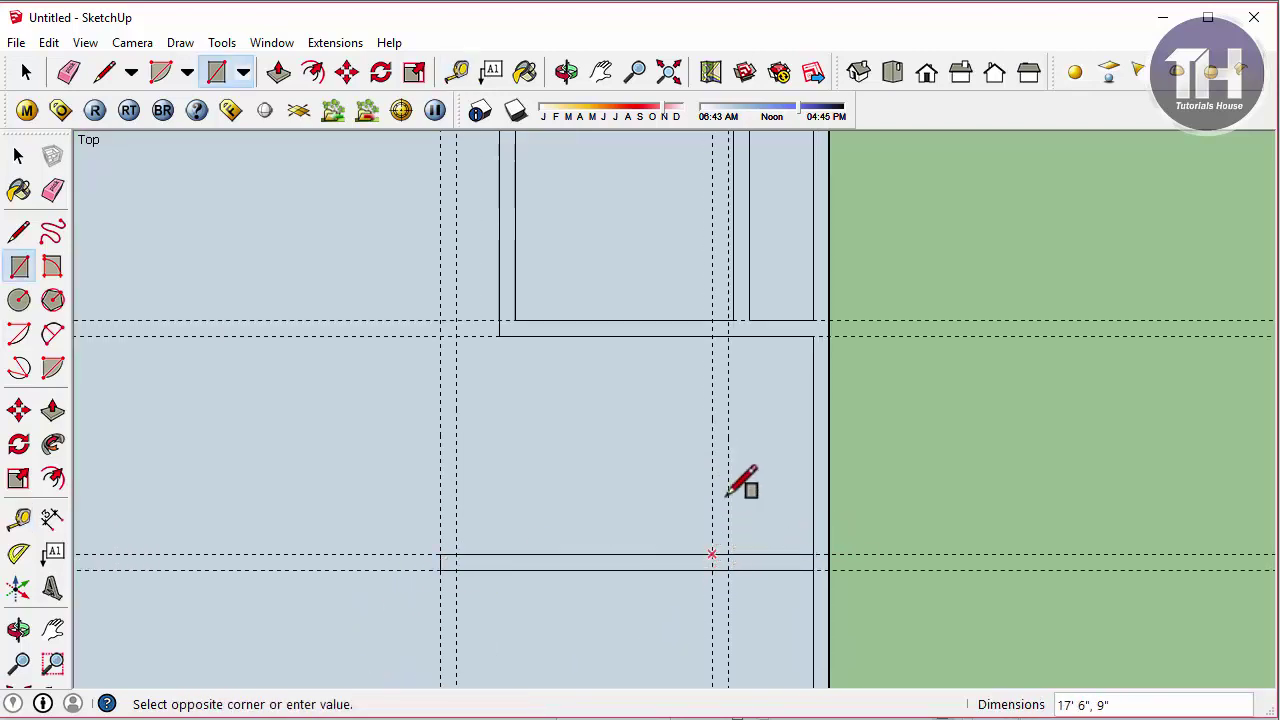
{"action": "left_click", "coordinate": [440, 336]}
{"action": "left_click", "coordinate": [499, 320]}
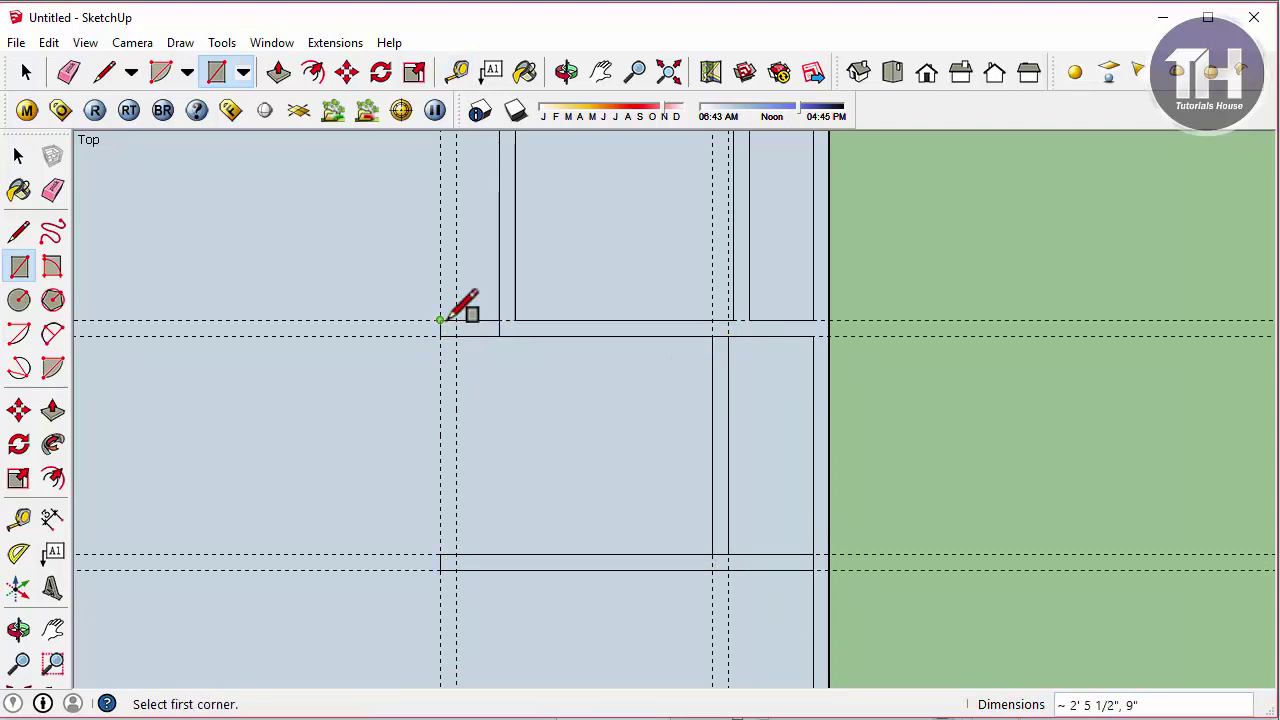
{"action": "left_click", "coordinate": [440, 320]}
{"action": "left_click", "coordinate": [456, 553]}
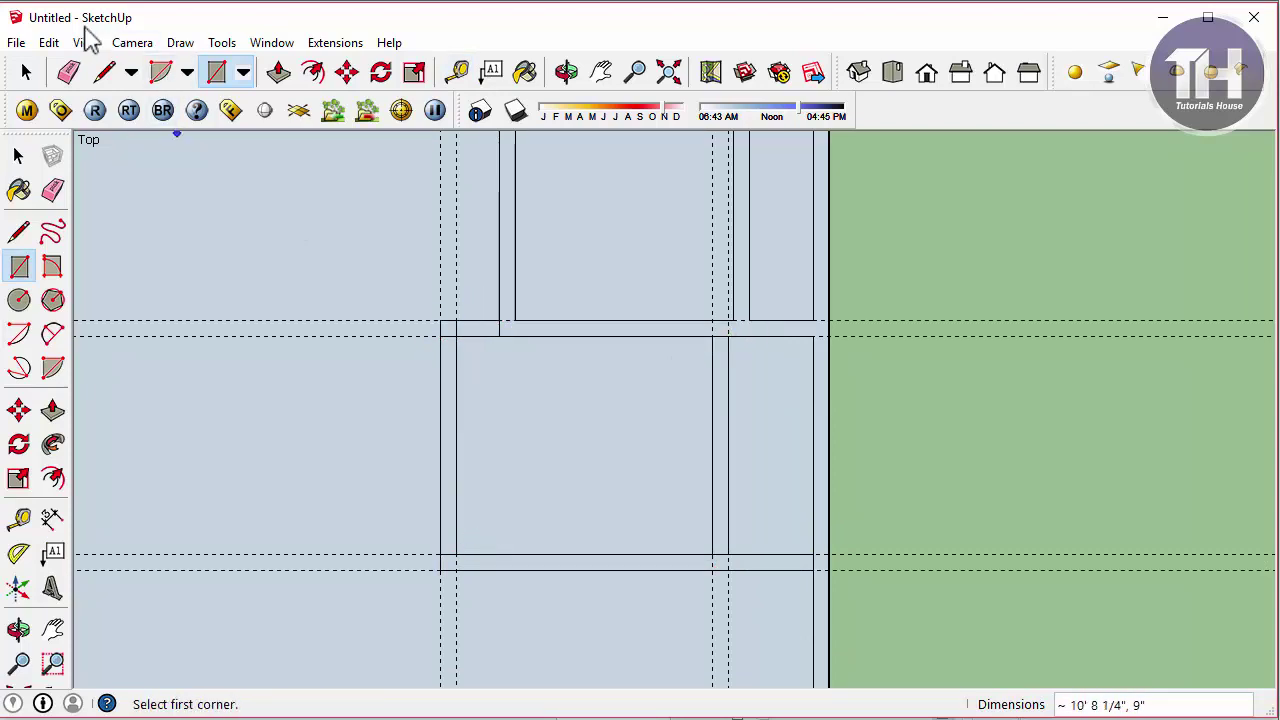
{"action": "left_click", "coordinate": [49, 42]}
Delete all guides and erase the overlapping edges at the wall corner and in the lower wall
{"action": "left_click", "coordinate": [134, 226]}
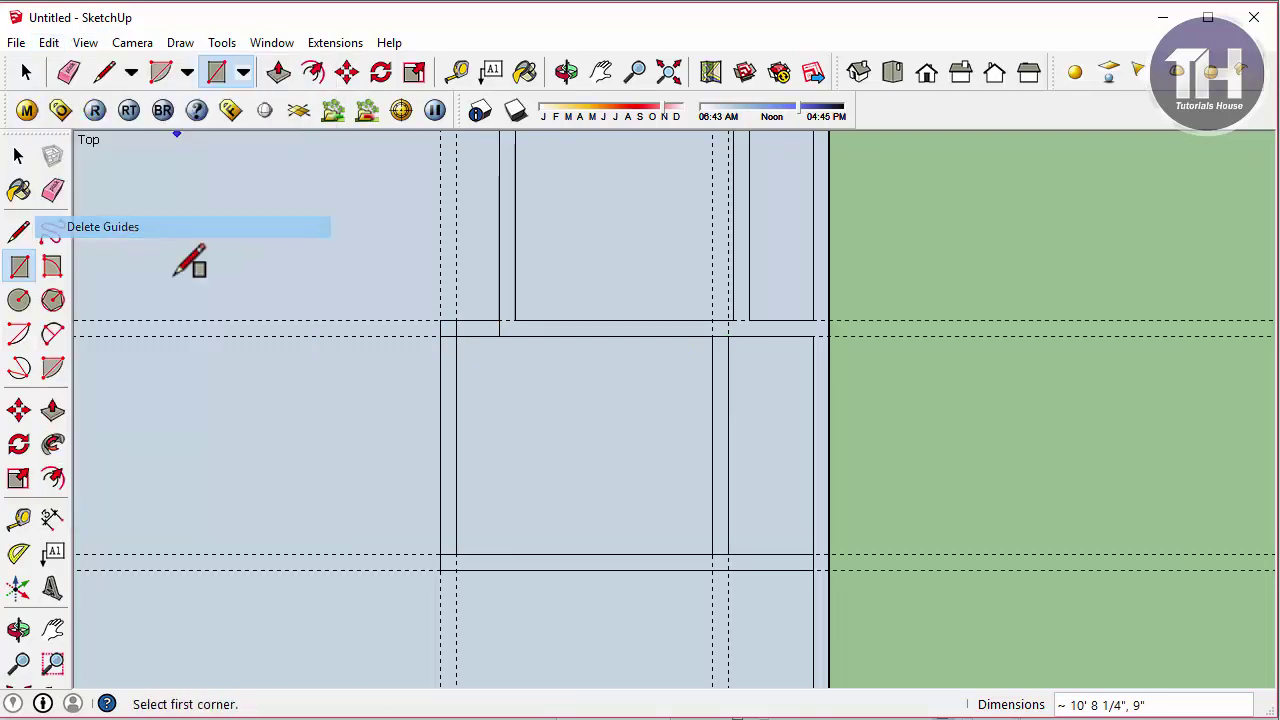
{"action": "scroll", "coordinate": [443, 300], "scroll_direction": "up", "scroll_amount": 2}
{"action": "scroll", "coordinate": [460, 310], "scroll_direction": "up", "scroll_amount": 2}
{"action": "key", "text": "e"}
{"action": "scroll", "coordinate": [480, 330], "scroll_direction": "up", "scroll_amount": 2}
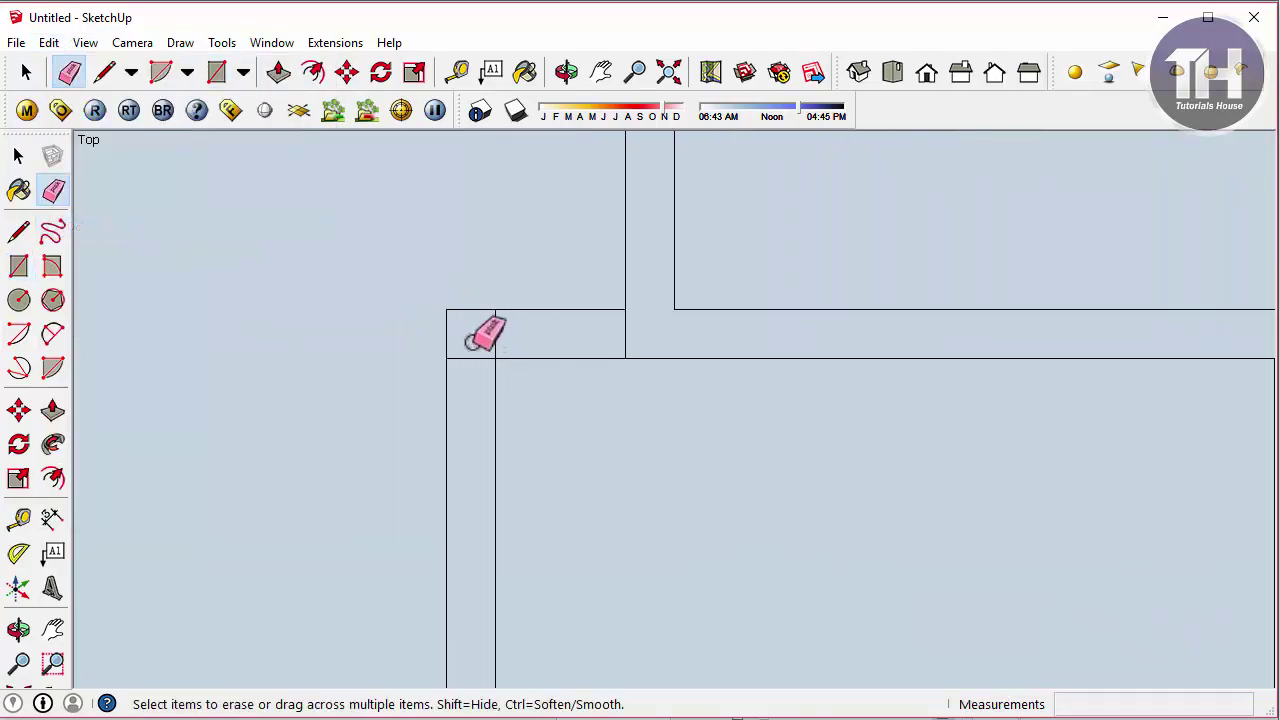
{"action": "left_click_drag", "start_coordinate": [470, 343], "coordinate": [590, 300]}
{"action": "scroll", "coordinate": [590, 300], "scroll_direction": "down", "scroll_amount": 3}
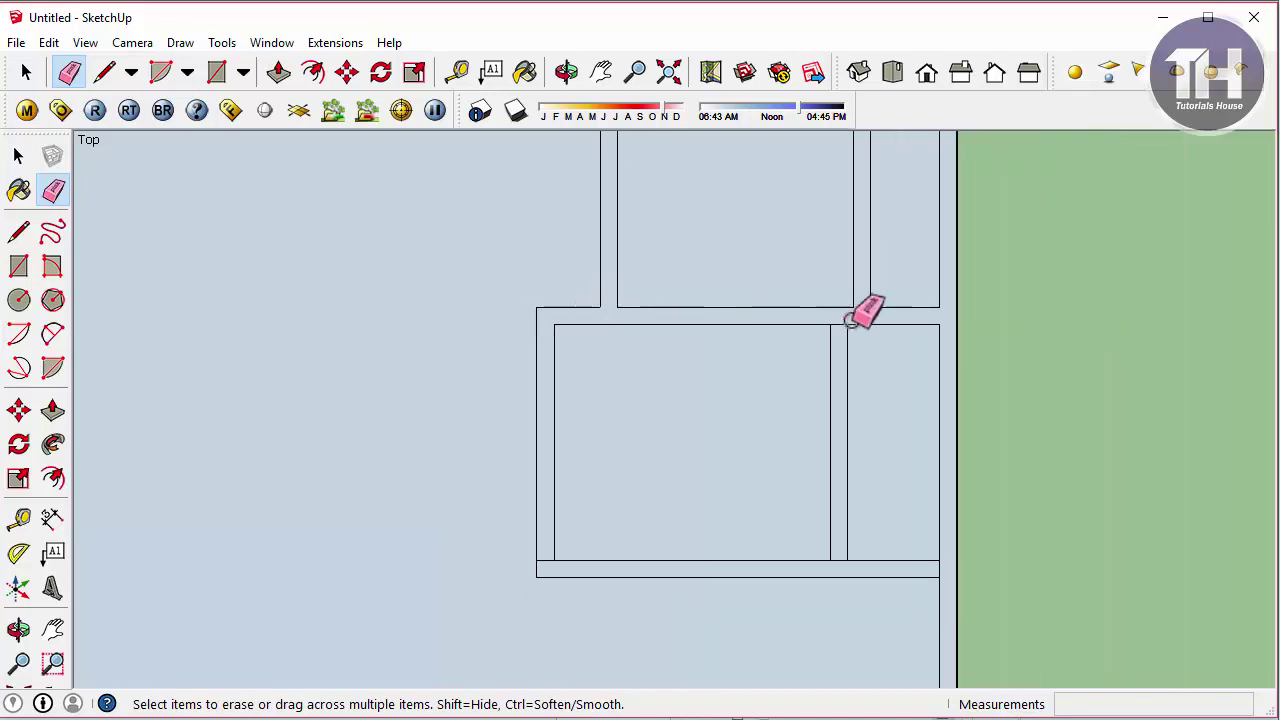
{"action": "scroll", "coordinate": [848, 320], "scroll_direction": "up", "scroll_amount": 3}
{"action": "left_click_drag", "start_coordinate": [826, 323], "coordinate": [760, 263]}
{"action": "scroll", "coordinate": [823, 537], "scroll_direction": "down", "scroll_amount": 2}
{"action": "scroll", "coordinate": [770, 530], "scroll_direction": "up", "scroll_amount": 2}
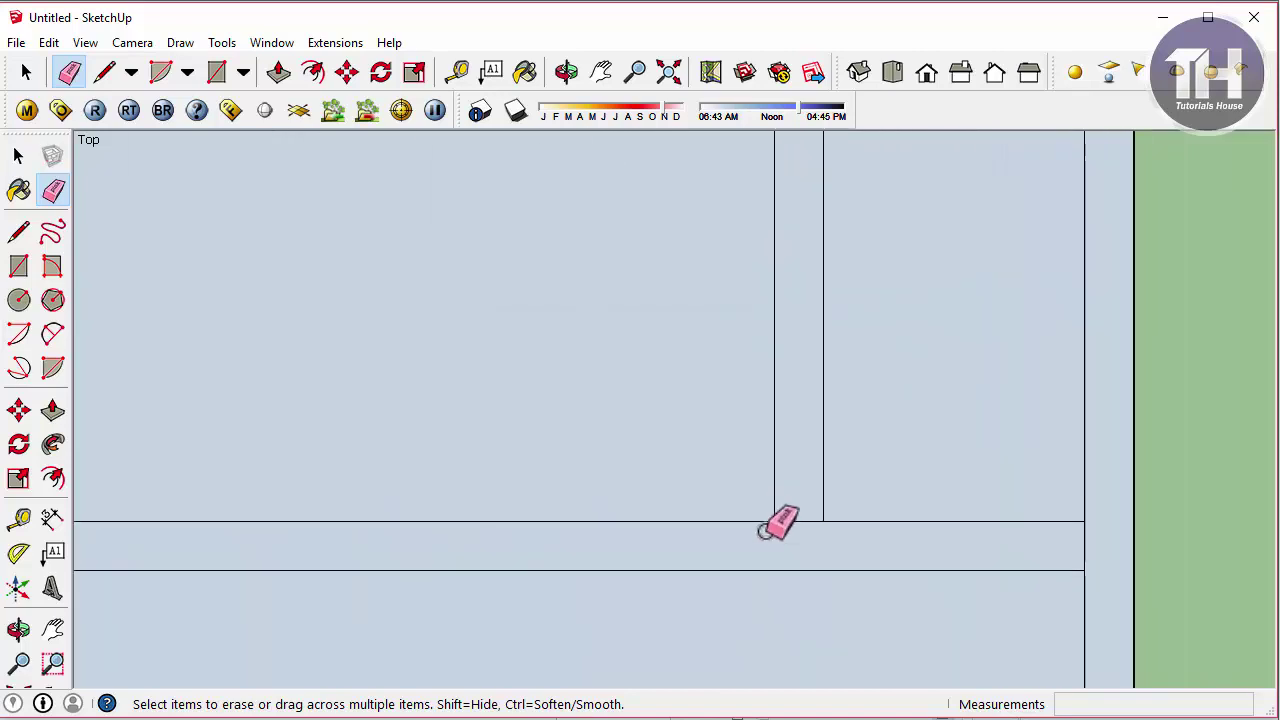
{"action": "scroll", "coordinate": [1100, 545], "scroll_direction": "down", "scroll_amount": 2}
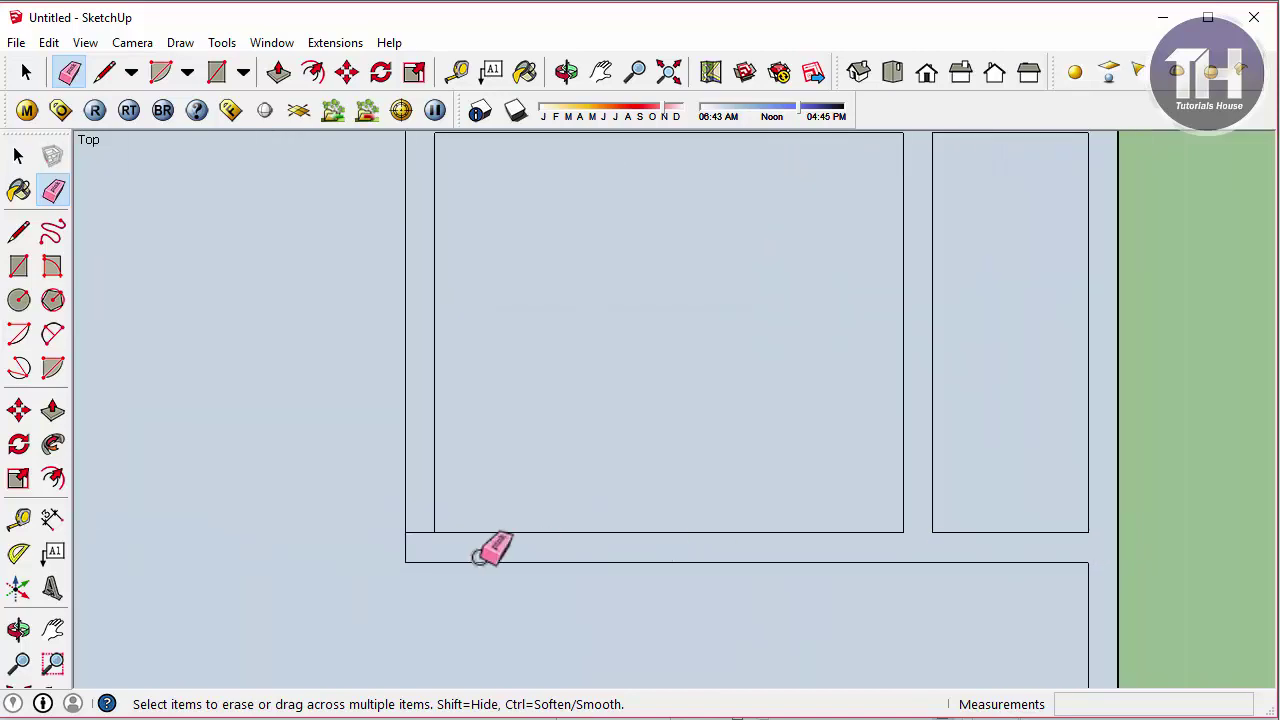
{"action": "scroll", "coordinate": [470, 550], "scroll_direction": "up", "scroll_amount": 2}
{"action": "scroll", "coordinate": [586, 380], "scroll_direction": "down", "scroll_amount": 2}
{"action": "scroll", "coordinate": [680, 449], "scroll_direction": "down", "scroll_amount": 2}
Measure along the bottom wall to check its length
{"action": "key", "text": "t"}
{"action": "left_click", "coordinate": [672, 443]}
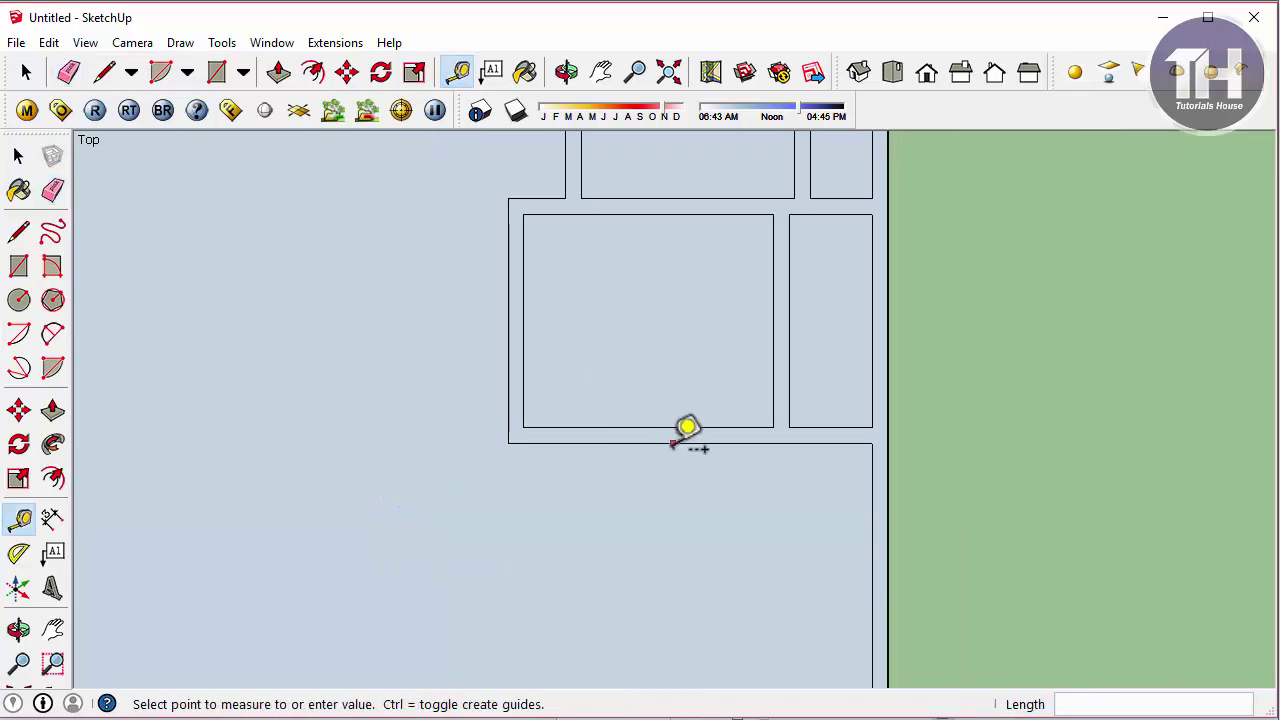
{"action": "scroll", "coordinate": [686, 555], "scroll_direction": "down", "scroll_amount": 1}
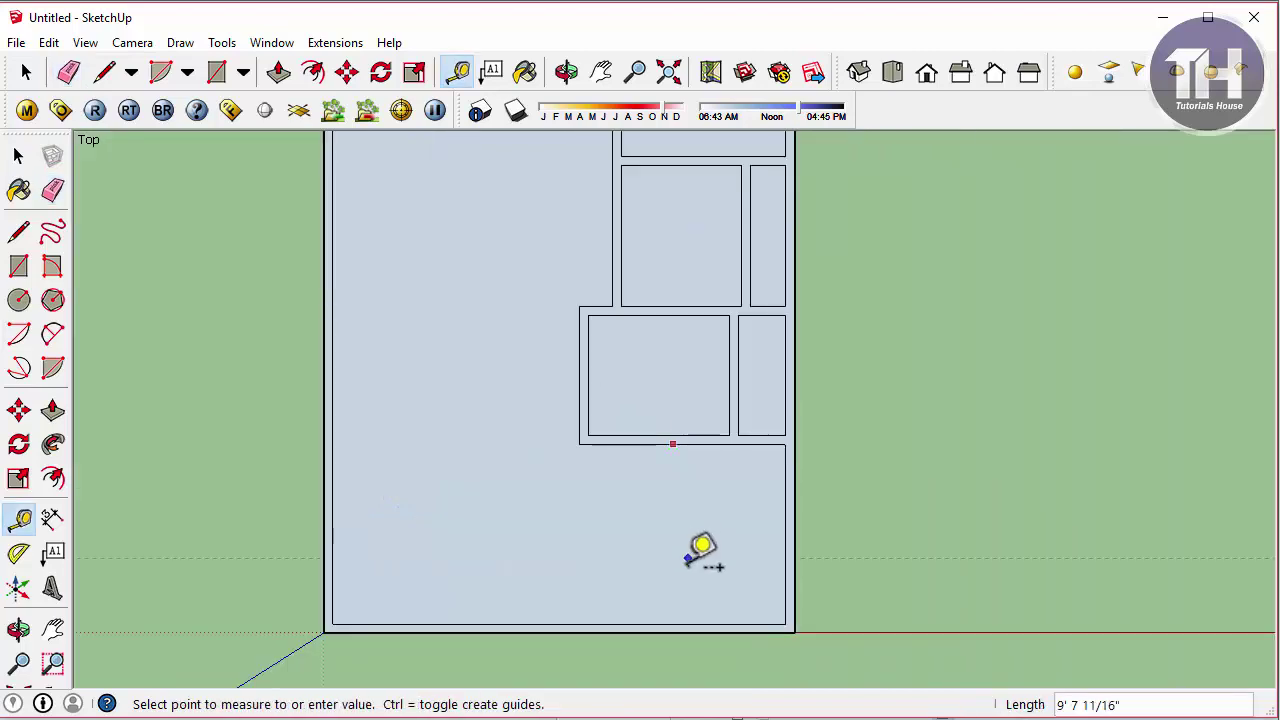
{"action": "left_click", "coordinate": [692, 623]}
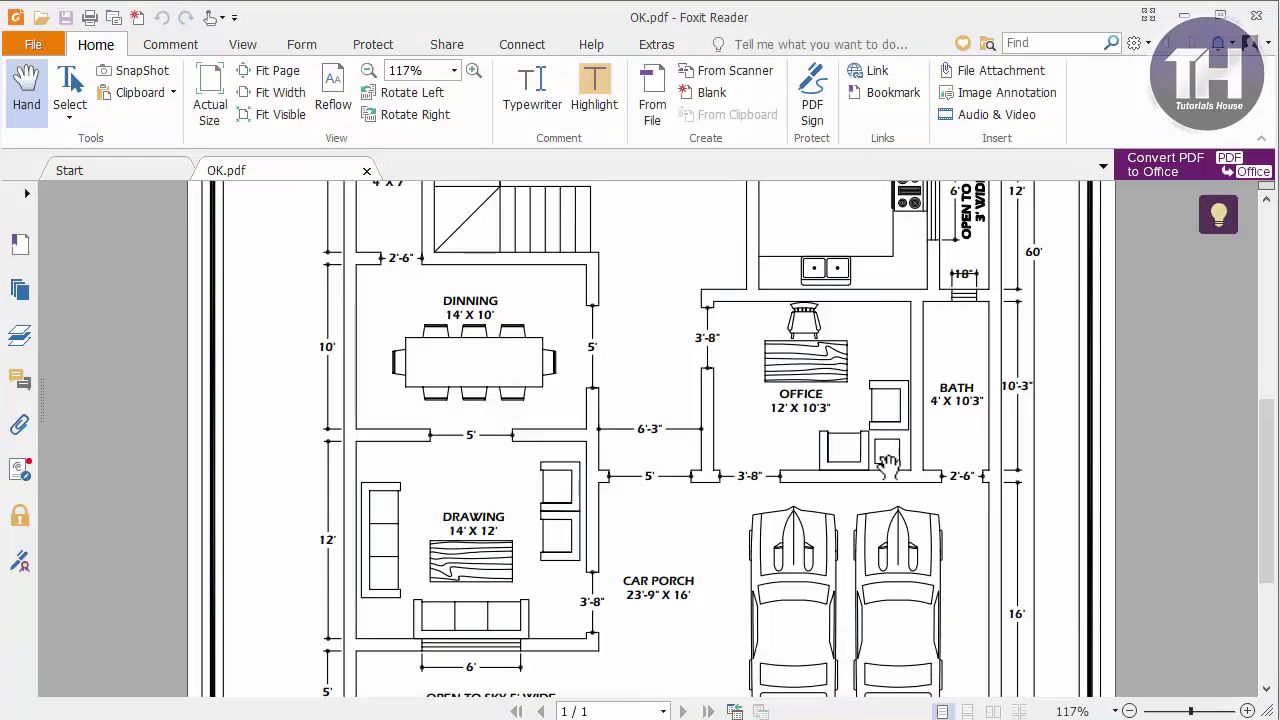
Scroll the PDF to the dining, drawing room, car porch and 5' open-to-sky strip dimensions
{"action": "scroll", "coordinate": [887, 463], "scroll_direction": "down", "scroll_amount": 3}
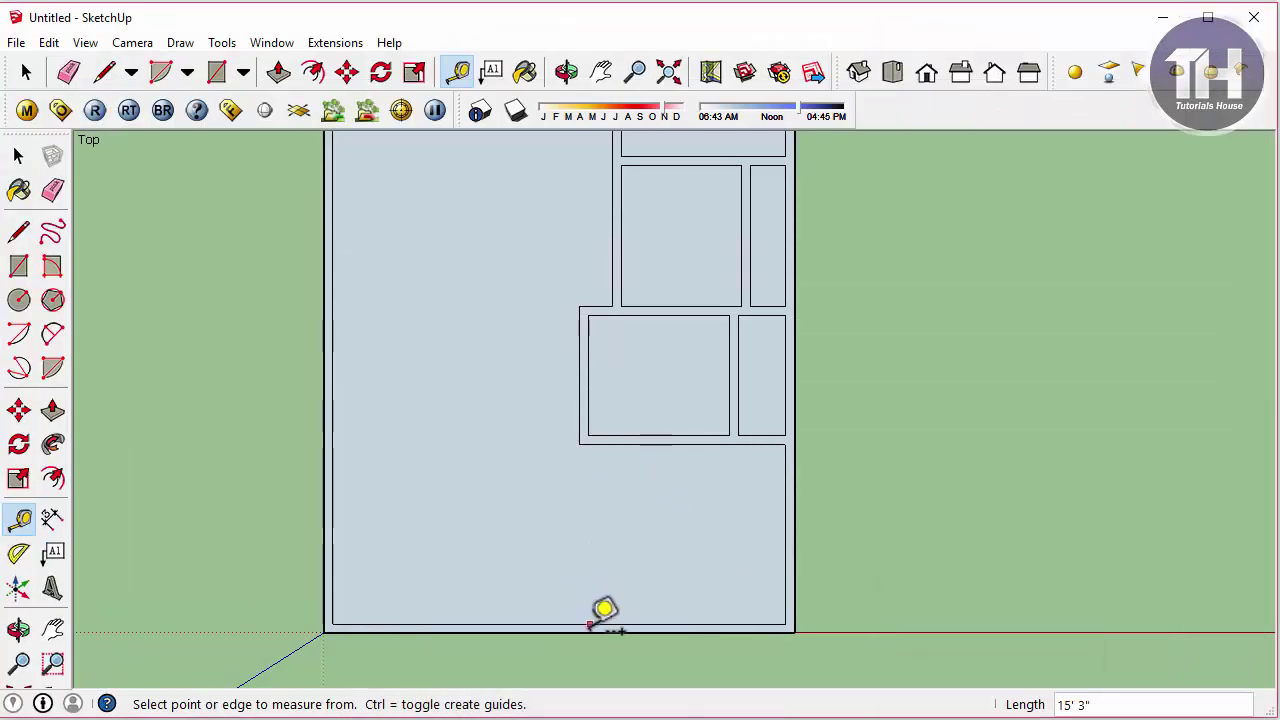
Place a 9" guide pair above the bottom wall and a vertical 9" pair 14' from the left wall
{"action": "scroll", "coordinate": [590, 625], "scroll_direction": "up", "scroll_amount": 1}
{"action": "left_click", "coordinate": [590, 623]}
{"action": "left_click", "coordinate": [590, 558]}
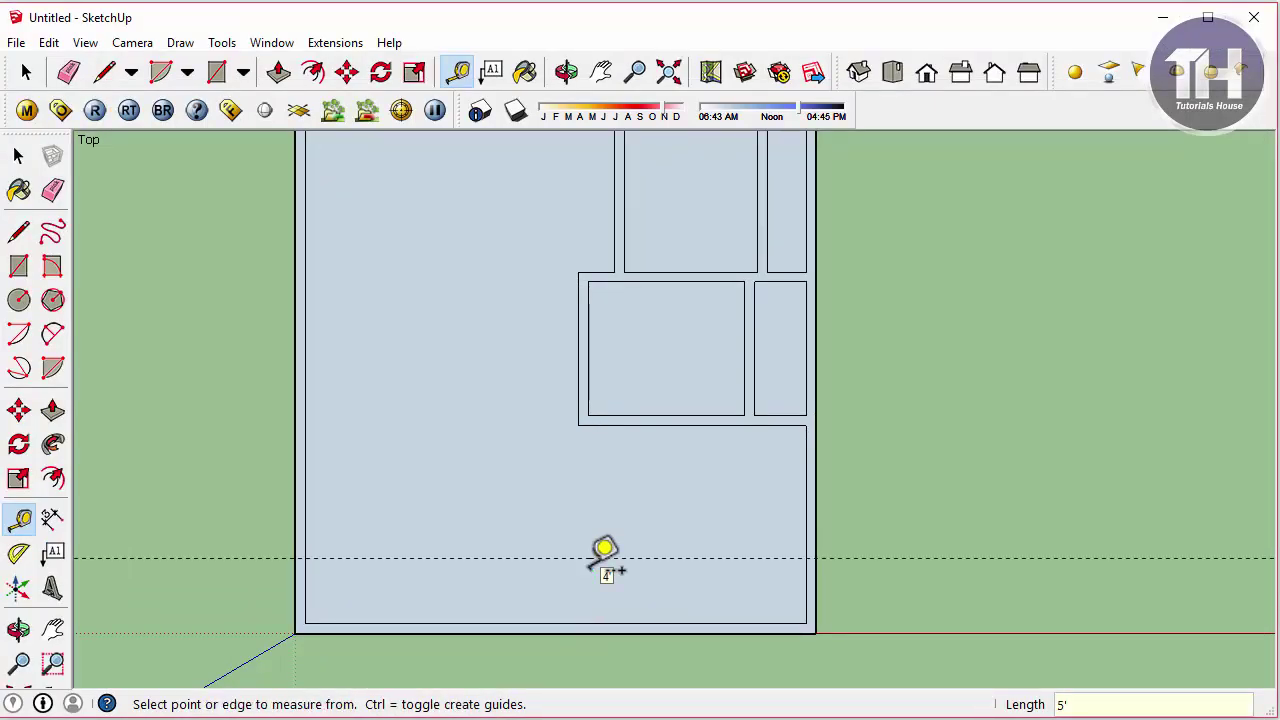
{"action": "scroll", "coordinate": [594, 560], "scroll_direction": "up", "scroll_amount": 1}
{"action": "left_click", "coordinate": [612, 557]}
{"action": "left_click", "coordinate": [614, 548]}
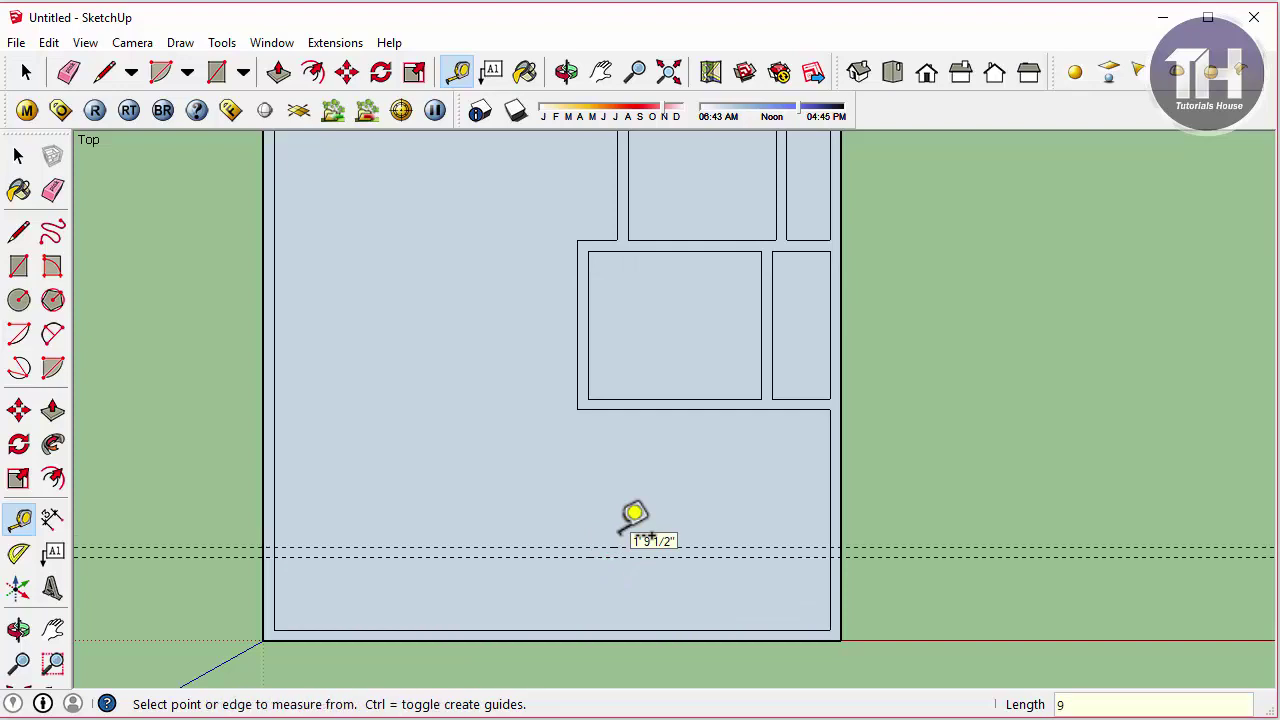
{"action": "left_click", "coordinate": [273, 495]}
{"action": "type", "text": "1"}
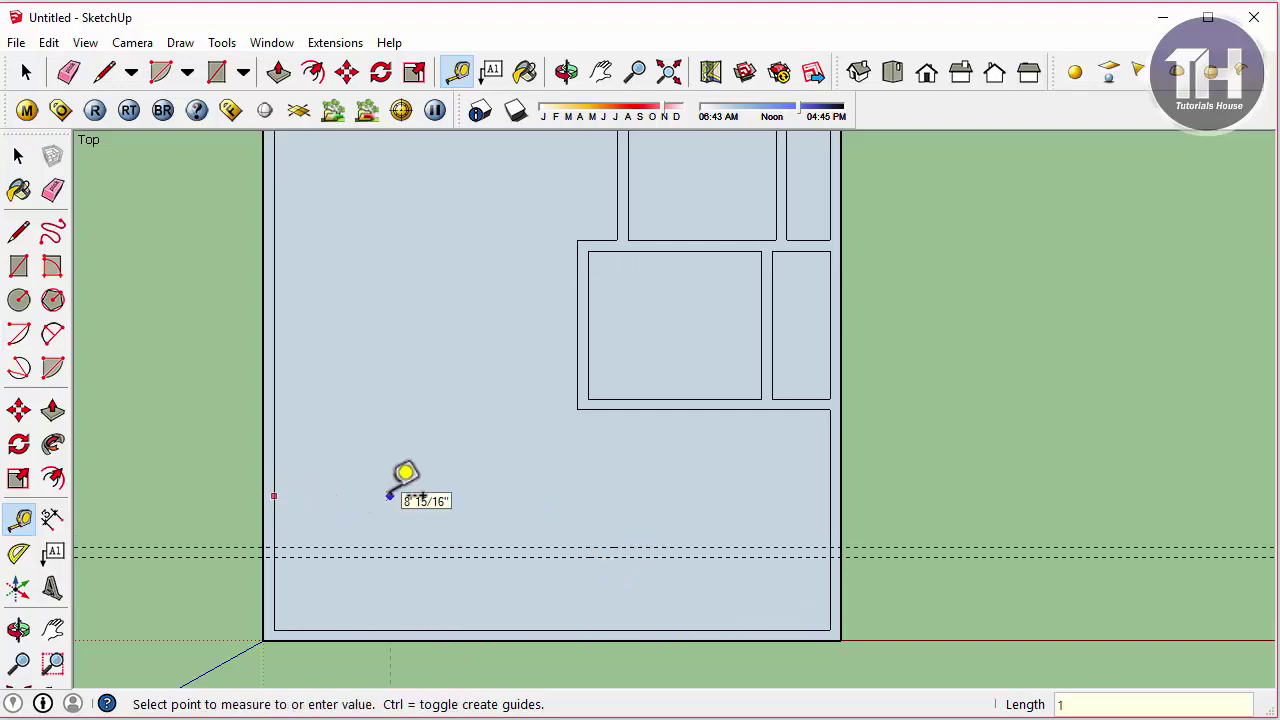
{"action": "type", "text": "4'"}
{"action": "key", "text": "Return"}
{"action": "scroll", "coordinate": [391, 492], "scroll_direction": "up", "scroll_amount": 1}
{"action": "left_click", "coordinate": [495, 497]}
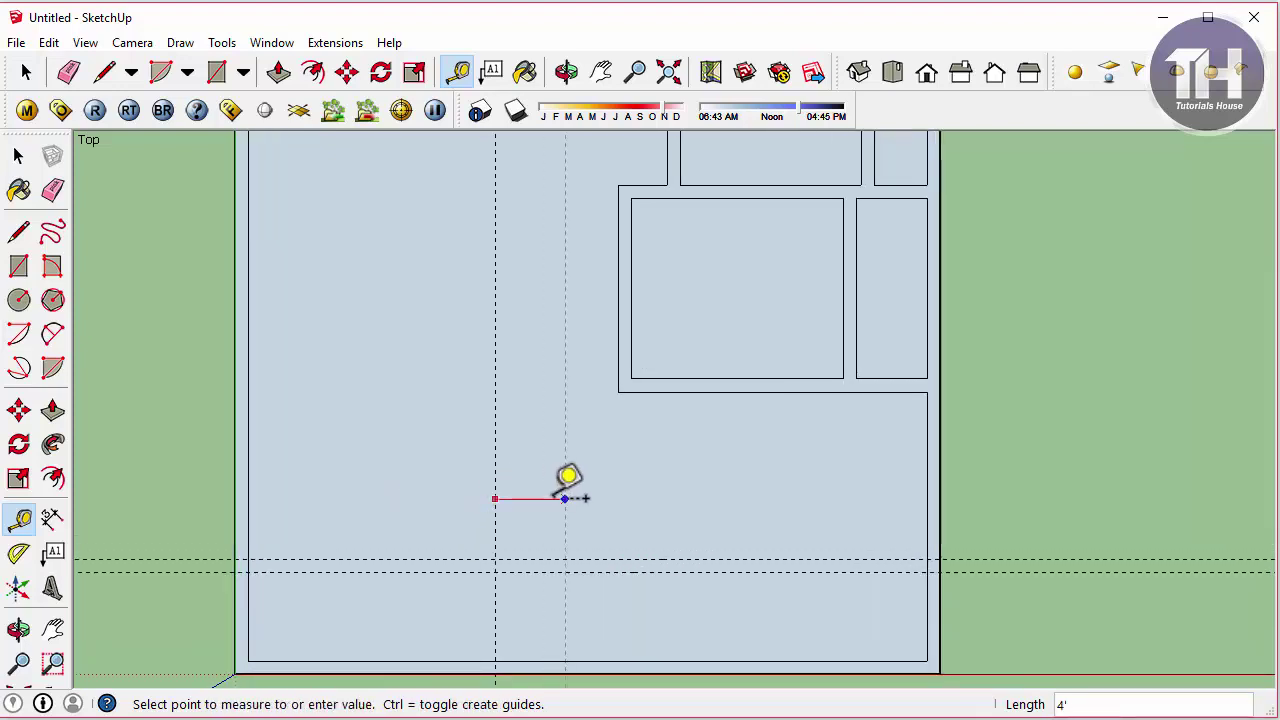
{"action": "type", "text": "9"}
{"action": "key", "text": "Return"}
Add horizontal guides 12' higher with a 9" partner, plus another 9" guide pair further up
{"action": "left_click", "coordinate": [432, 558]}
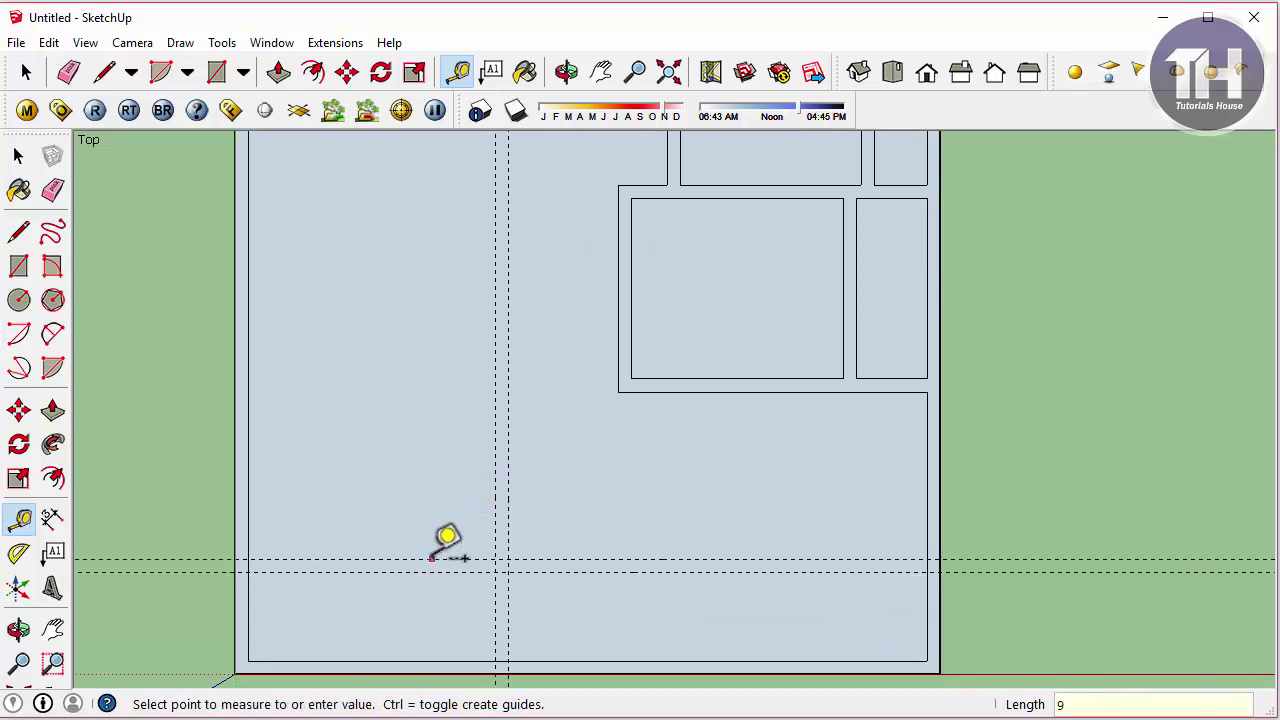
{"action": "key", "text": "Return"}
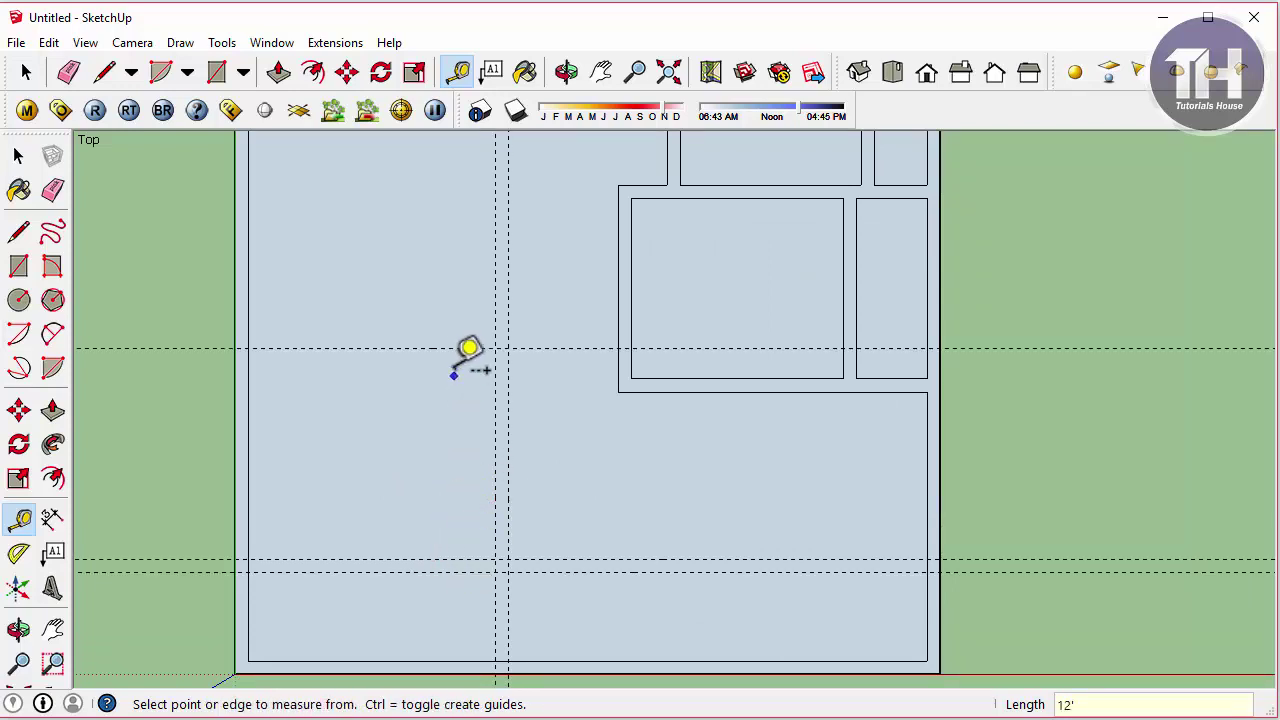
{"action": "left_click", "coordinate": [455, 348]}
{"action": "type", "text": "9"}
{"action": "key", "text": "Return"}
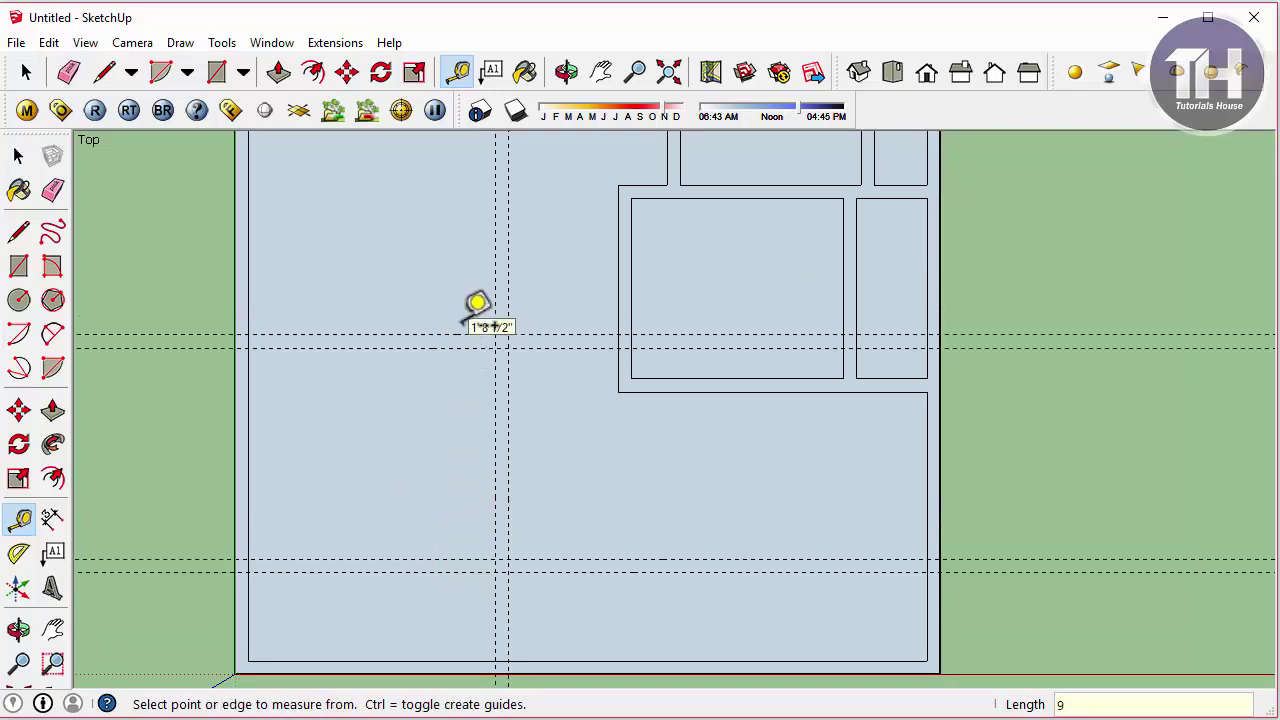
{"action": "left_click", "coordinate": [458, 334]}
{"action": "type", "text": "10'"}
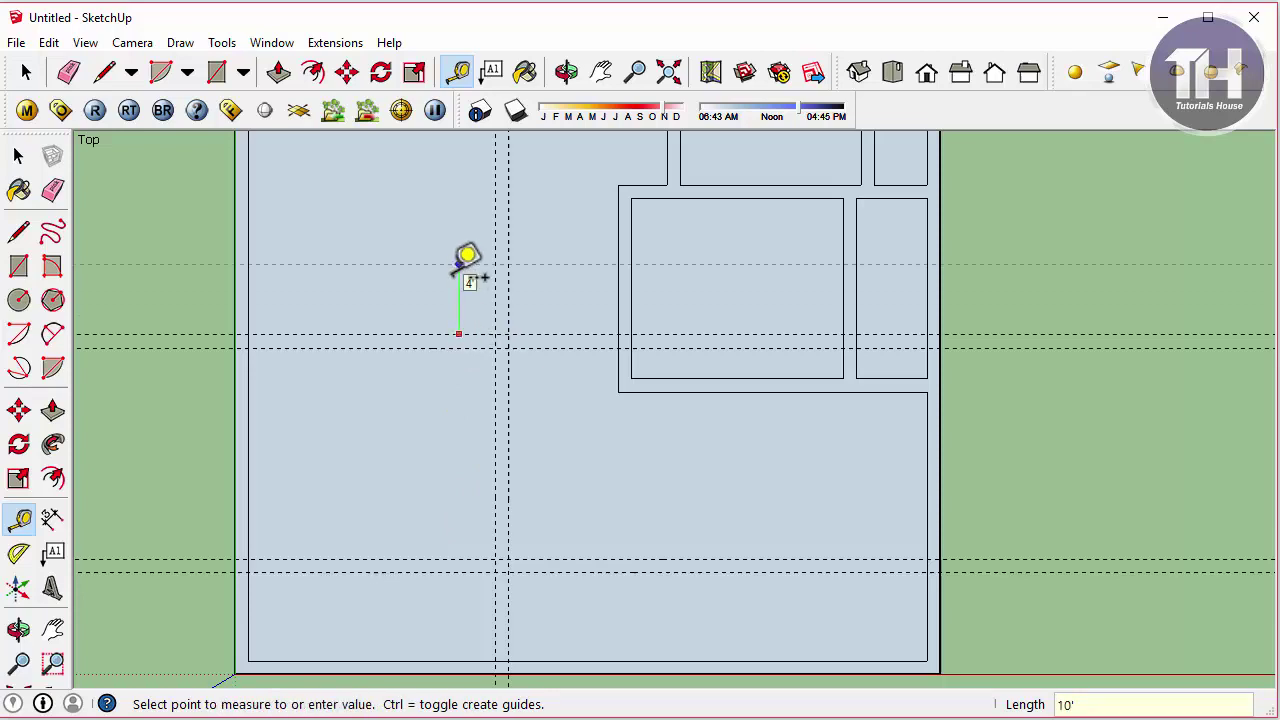
{"action": "left_click", "coordinate": [458, 265]}
{"action": "scroll", "coordinate": [448, 245], "scroll_direction": "down", "scroll_amount": 2}
{"action": "scroll", "coordinate": [442, 200], "scroll_direction": "up", "scroll_amount": 1}
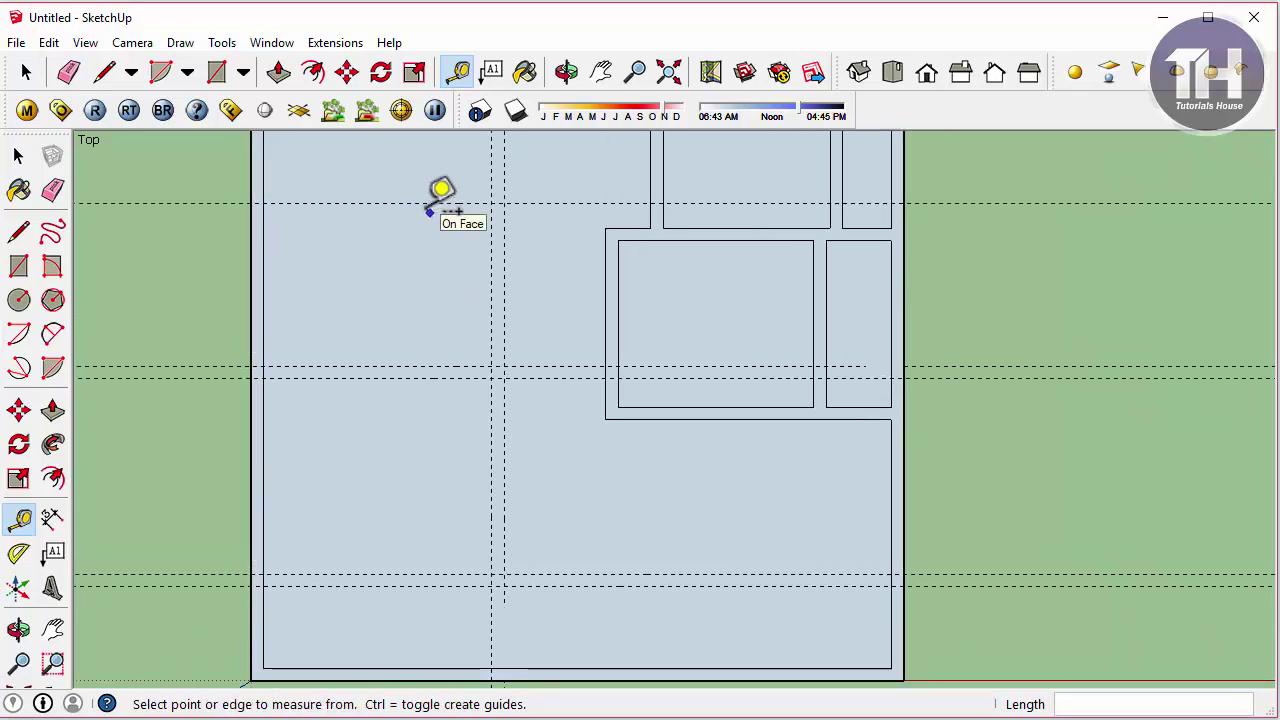
{"action": "left_click", "coordinate": [424, 203]}
{"action": "key", "text": "Return"}
{"action": "scroll", "coordinate": [429, 409], "scroll_direction": "down", "scroll_amount": 2}
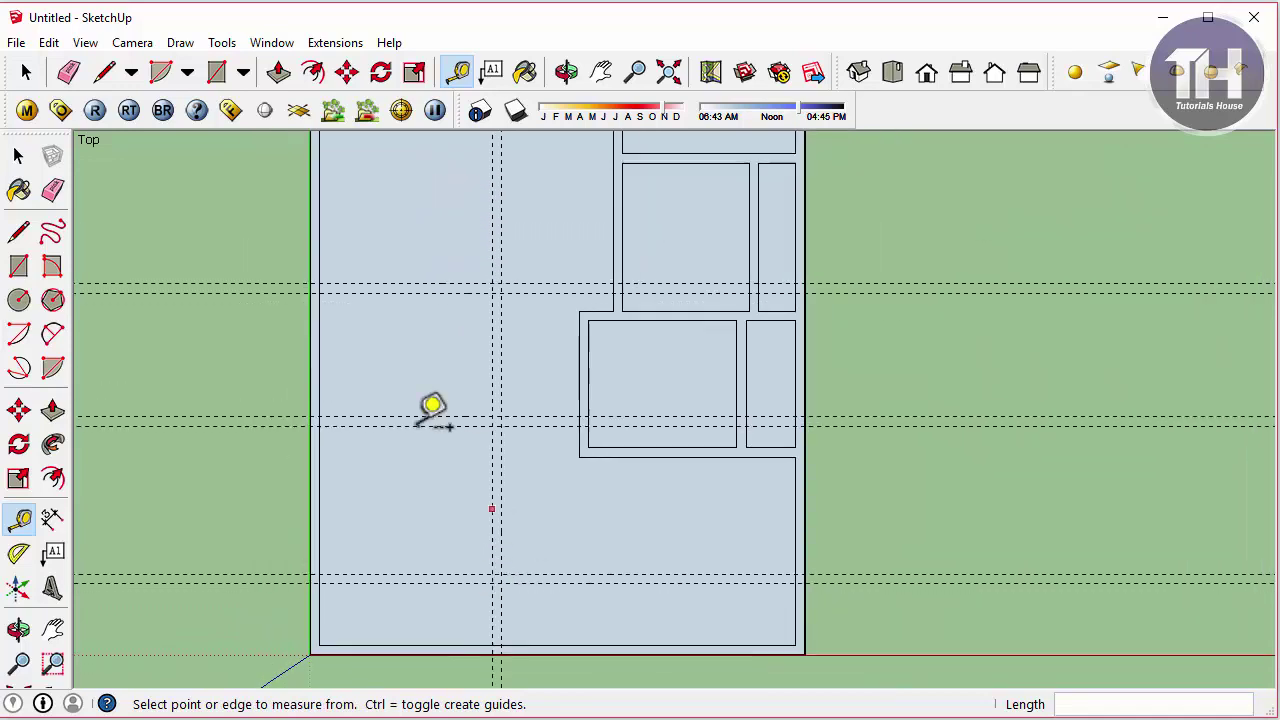
{"action": "scroll", "coordinate": [340, 275], "scroll_direction": "up", "scroll_amount": 2}
Draw the horizontal, vertical, lower and middle wall strips along the left-side guides
{"action": "key", "text": "r"}
{"action": "left_click", "coordinate": [314, 292]}
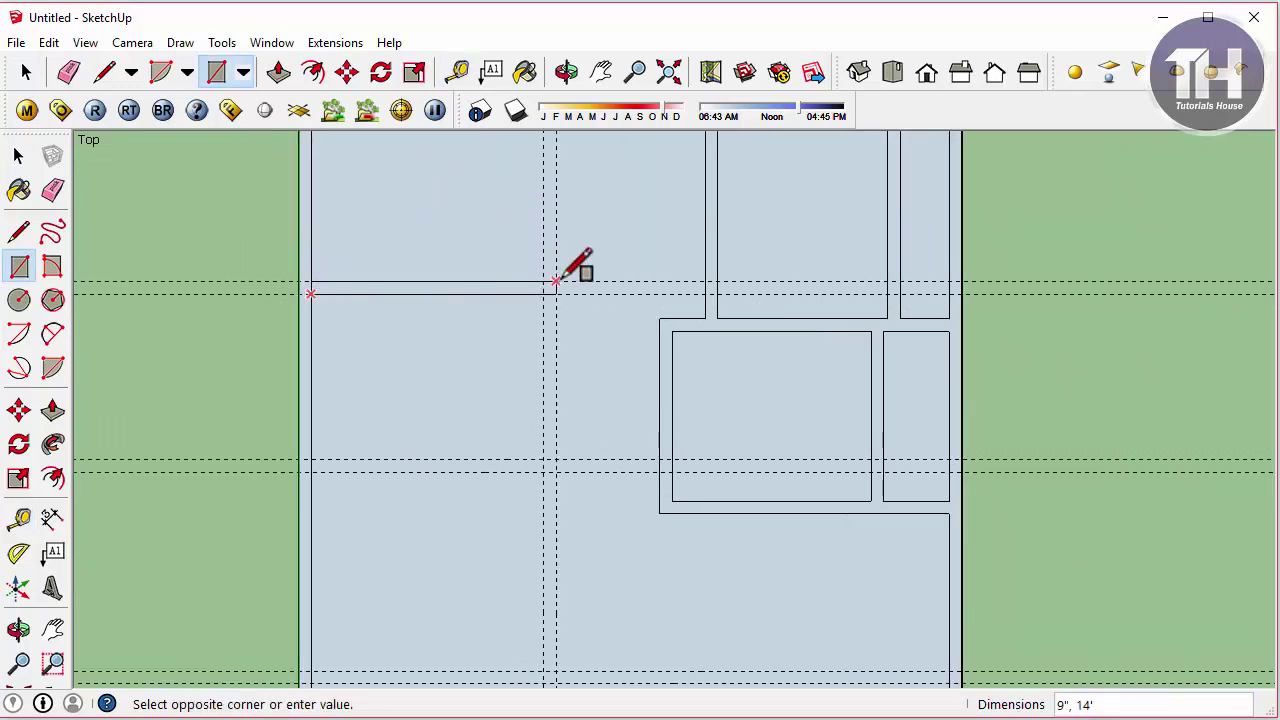
{"action": "left_click", "coordinate": [543, 283]}
{"action": "scroll", "coordinate": [543, 281], "scroll_direction": "down", "scroll_amount": 2}
{"action": "left_click", "coordinate": [552, 584]}
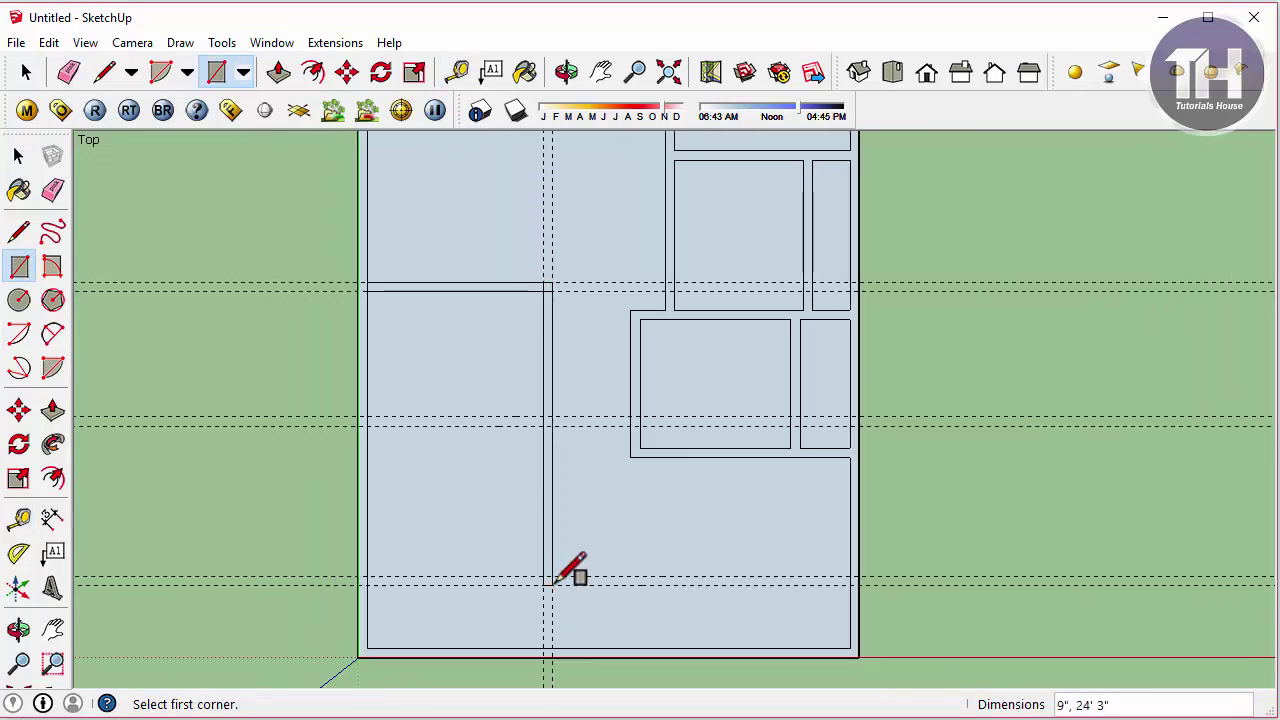
{"action": "left_click", "coordinate": [543, 584]}
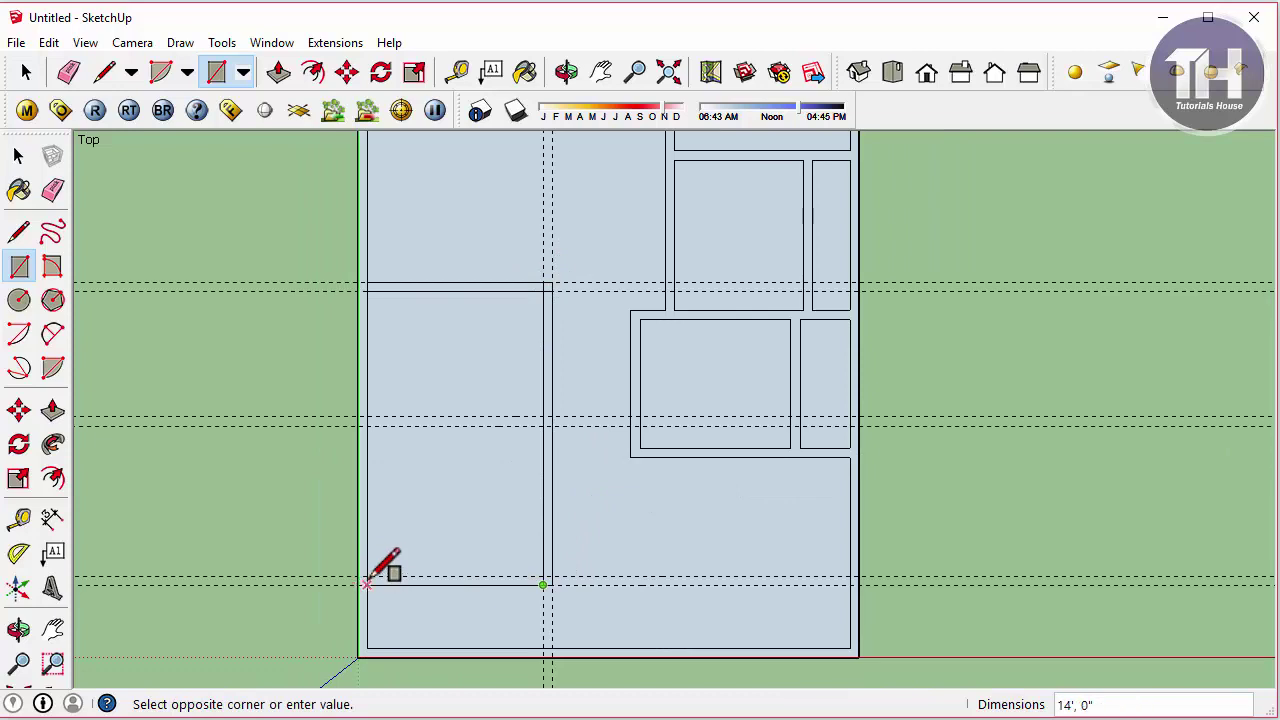
{"action": "left_click", "coordinate": [367, 427]}
{"action": "scroll", "coordinate": [380, 423], "scroll_direction": "up", "scroll_amount": 2}
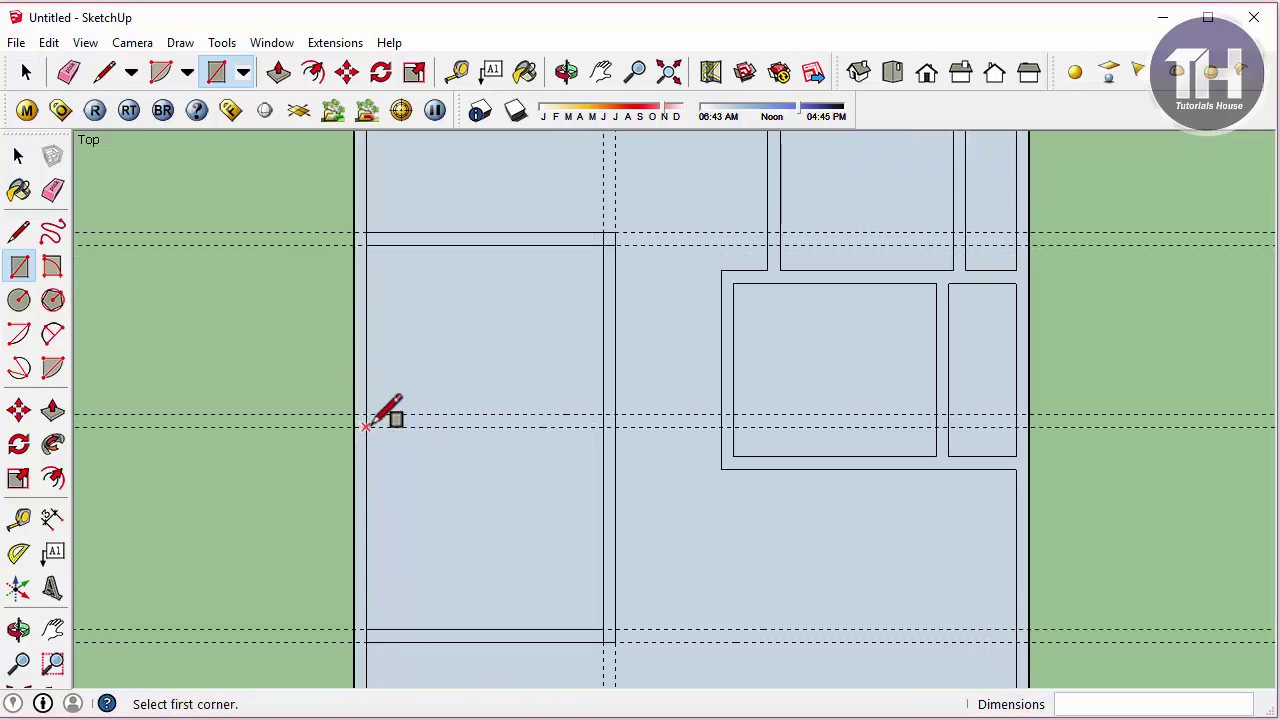
{"action": "left_click", "coordinate": [596, 413]}
{"action": "scroll", "coordinate": [605, 410], "scroll_direction": "up", "scroll_amount": 2}
Erase the crossing edges at each new wall junction, then zoom out to the whole plan
{"action": "key", "text": "e"}
{"action": "scroll", "coordinate": [600, 415], "scroll_direction": "up", "scroll_amount": 2}
{"action": "scroll", "coordinate": [600, 425], "scroll_direction": "up", "scroll_amount": 1}
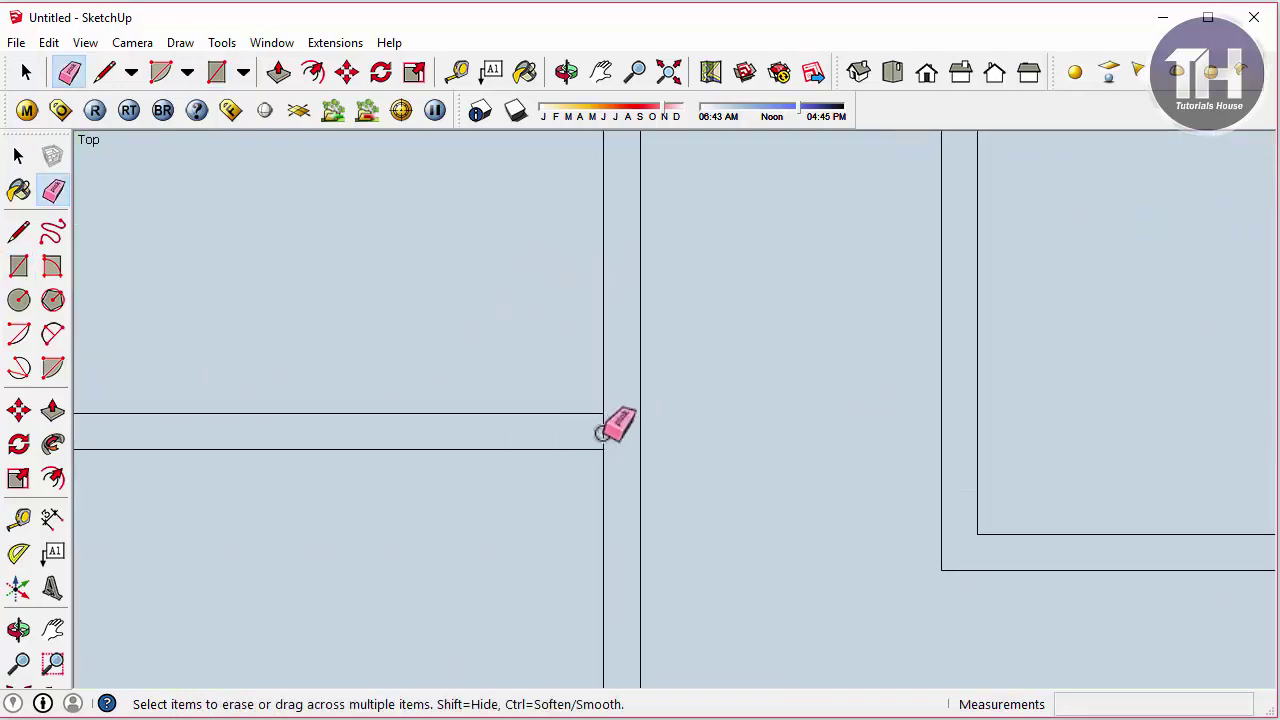
{"action": "scroll", "coordinate": [600, 432], "scroll_direction": "down", "scroll_amount": 2}
{"action": "scroll", "coordinate": [600, 430], "scroll_direction": "down", "scroll_amount": 1}
{"action": "scroll", "coordinate": [605, 310], "scroll_direction": "up", "scroll_amount": 1}
{"action": "scroll", "coordinate": [597, 290], "scroll_direction": "up", "scroll_amount": 2}
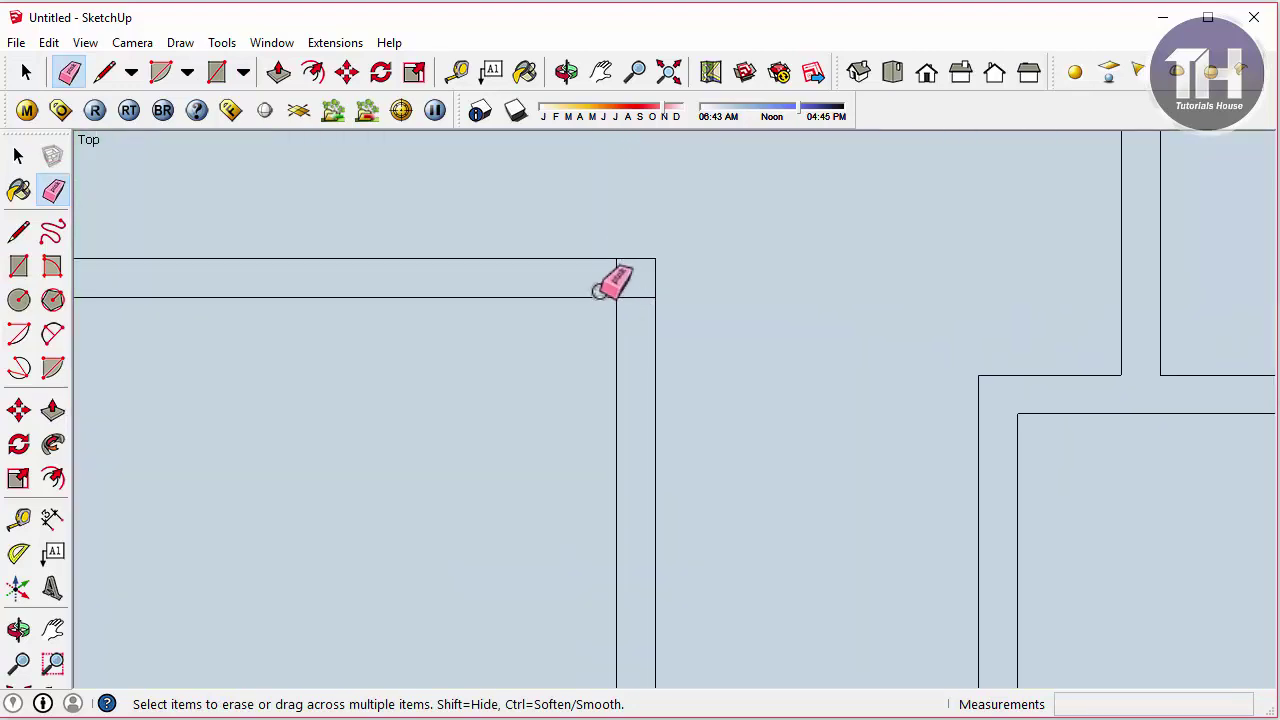
{"action": "scroll", "coordinate": [645, 285], "scroll_direction": "down", "scroll_amount": 2}
{"action": "scroll", "coordinate": [286, 289], "scroll_direction": "up", "scroll_amount": 2}
{"action": "scroll", "coordinate": [265, 285], "scroll_direction": "up", "scroll_amount": 1}
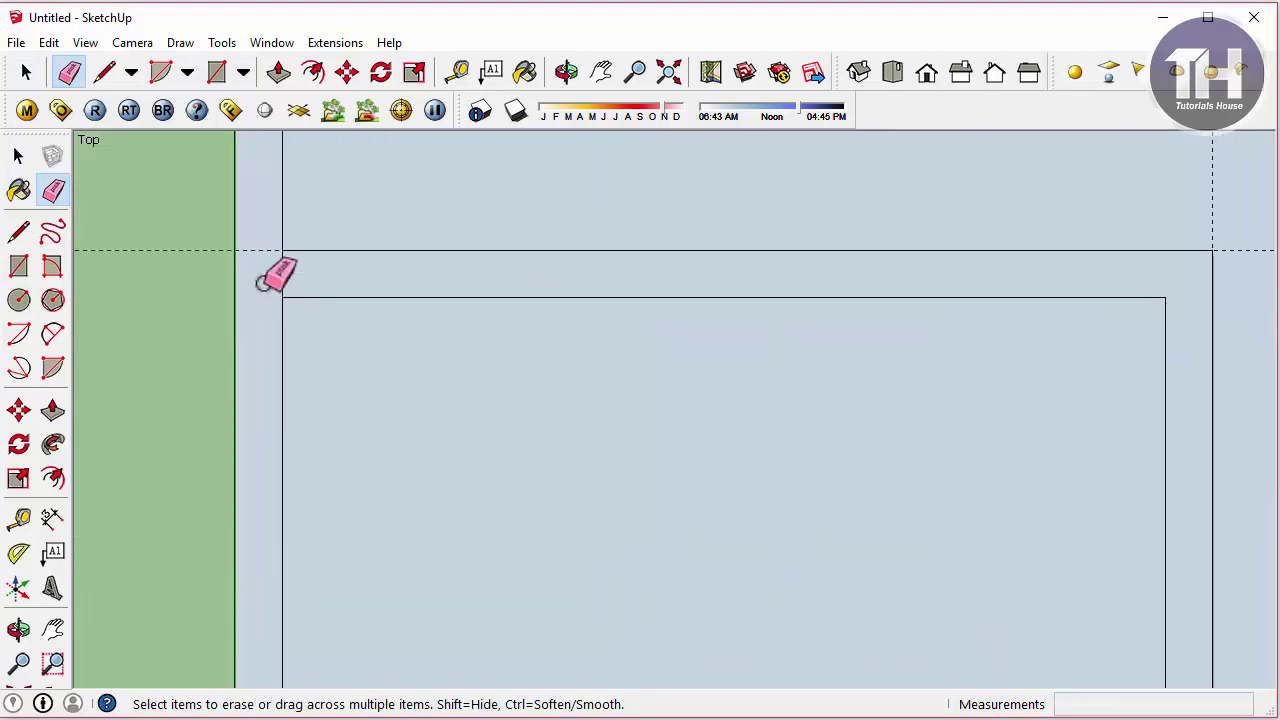
{"action": "scroll", "coordinate": [429, 200], "scroll_direction": "down", "scroll_amount": 2}
{"action": "scroll", "coordinate": [371, 451], "scroll_direction": "up", "scroll_amount": 2}
{"action": "scroll", "coordinate": [389, 374], "scroll_direction": "up", "scroll_amount": 1}
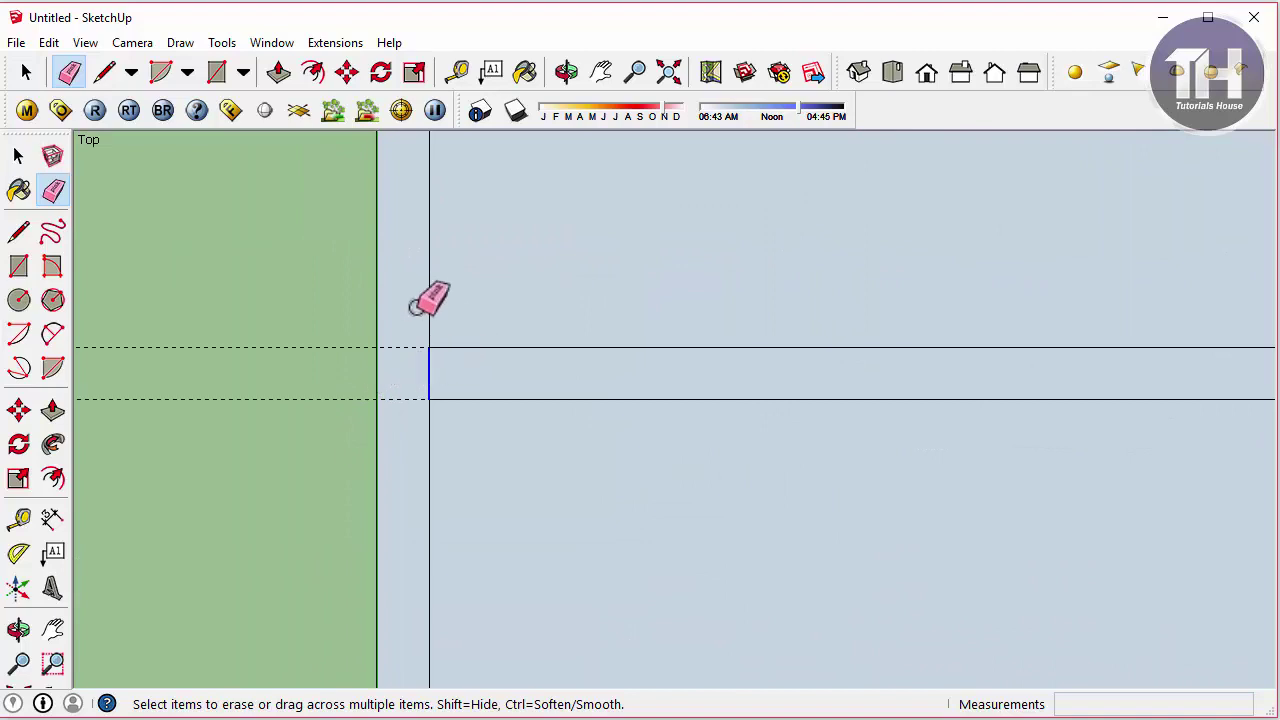
{"action": "scroll", "coordinate": [560, 320], "scroll_direction": "down", "scroll_amount": 2}
{"action": "scroll", "coordinate": [700, 470], "scroll_direction": "up", "scroll_amount": 2}
{"action": "scroll", "coordinate": [725, 550], "scroll_direction": "up", "scroll_amount": 1}
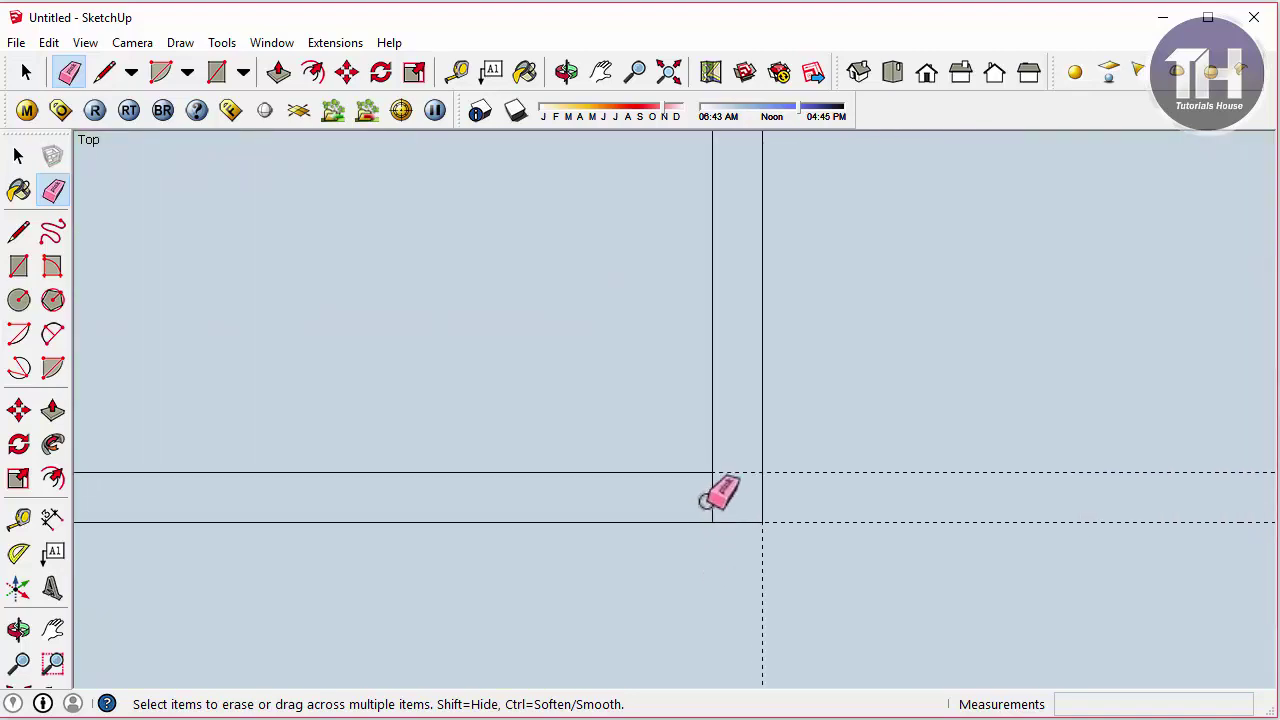
{"action": "scroll", "coordinate": [712, 500], "scroll_direction": "down", "scroll_amount": 1}
{"action": "scroll", "coordinate": [720, 503], "scroll_direction": "down", "scroll_amount": 1}
{"action": "scroll", "coordinate": [195, 486], "scroll_direction": "up", "scroll_amount": 2}
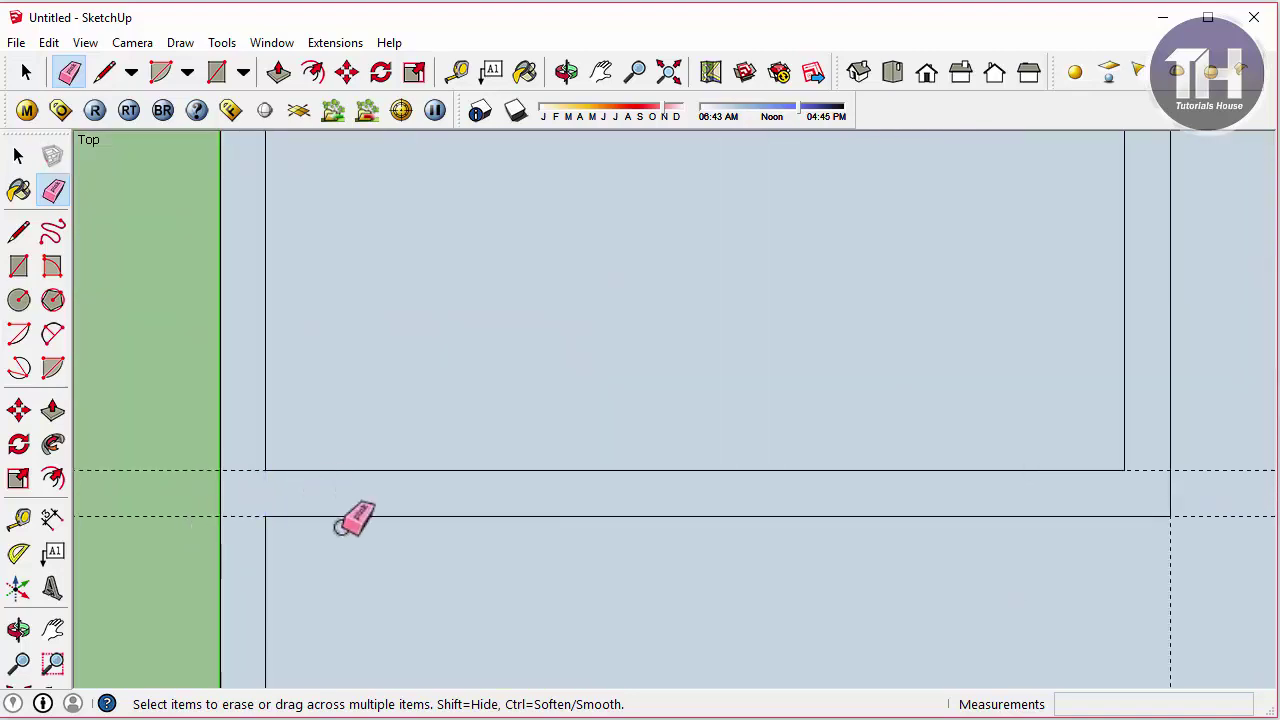
{"action": "scroll", "coordinate": [520, 394], "scroll_direction": "down", "scroll_amount": 2}
{"action": "scroll", "coordinate": [534, 406], "scroll_direction": "down", "scroll_amount": 1}
{"action": "scroll", "coordinate": [650, 391], "scroll_direction": "up", "scroll_amount": 1}
{"action": "scroll", "coordinate": [650, 391], "scroll_direction": "up", "scroll_amount": 1}
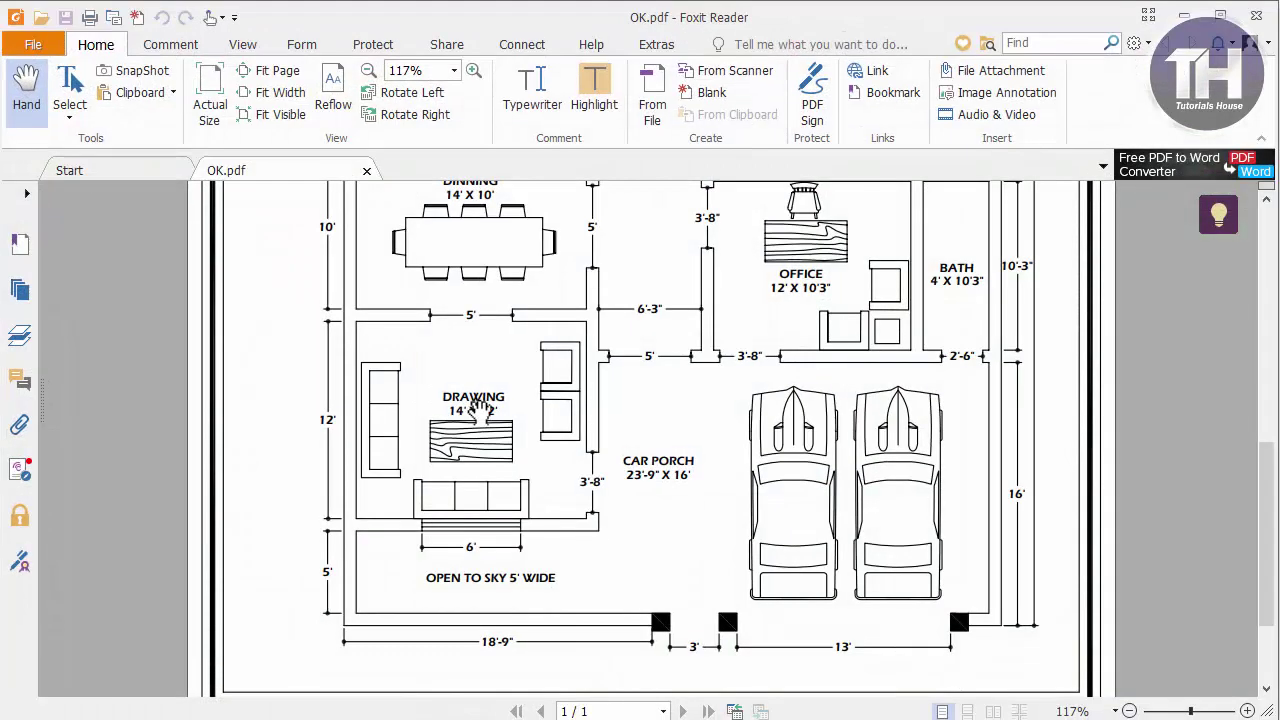
Scroll OK.pdf up to check the 19' X 16'-6" TV Lounge and the 4' X 7' bath
{"action": "scroll", "coordinate": [478, 408], "scroll_direction": "up", "scroll_amount": 1}
{"action": "scroll", "coordinate": [500, 510], "scroll_direction": "up", "scroll_amount": 1}
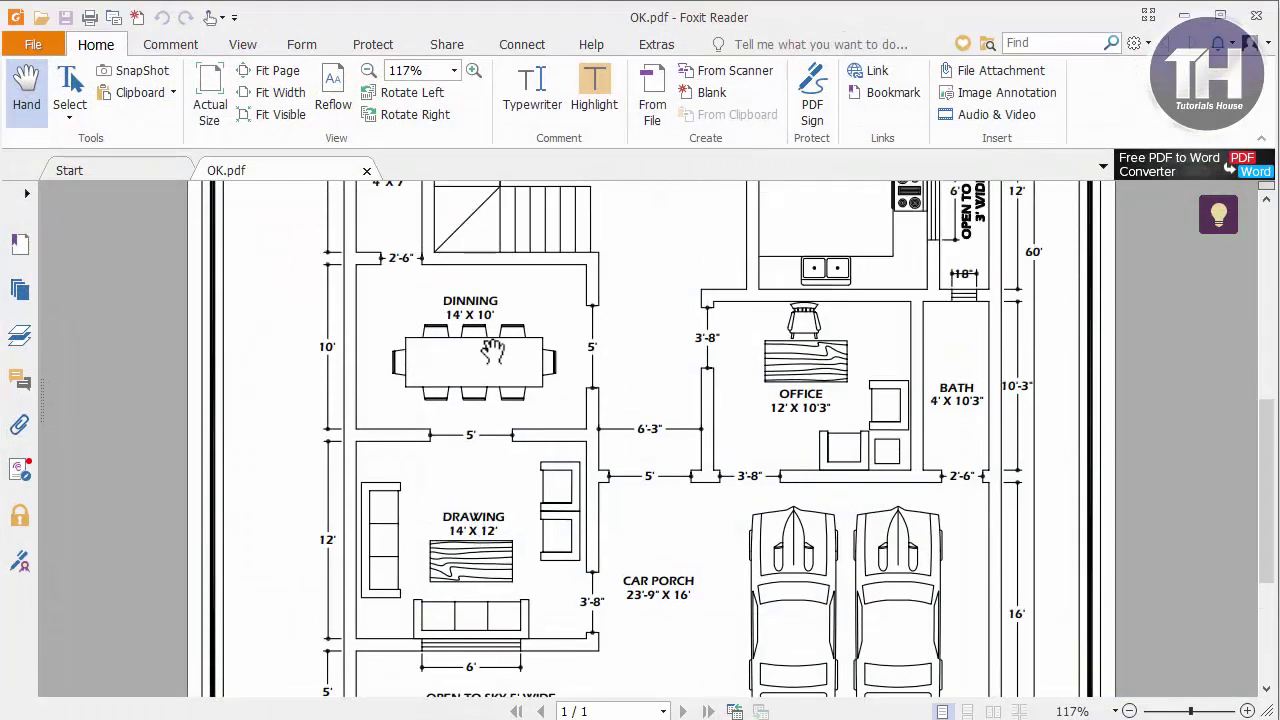
{"action": "scroll", "coordinate": [490, 350], "scroll_direction": "down", "scroll_amount": 1}
{"action": "scroll", "coordinate": [470, 365], "scroll_direction": "up", "scroll_amount": 3}
{"action": "scroll", "coordinate": [402, 380], "scroll_direction": "up", "scroll_amount": 1}
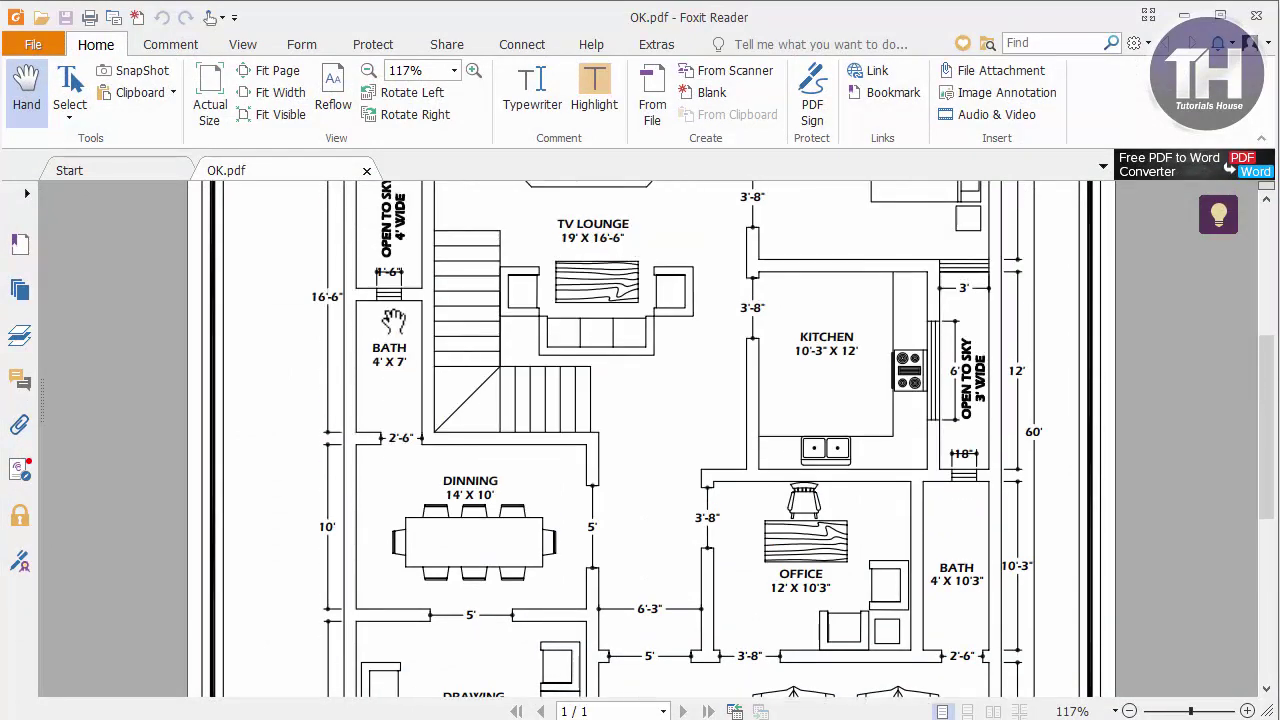
{"action": "scroll", "coordinate": [393, 320], "scroll_direction": "up", "scroll_amount": 1}
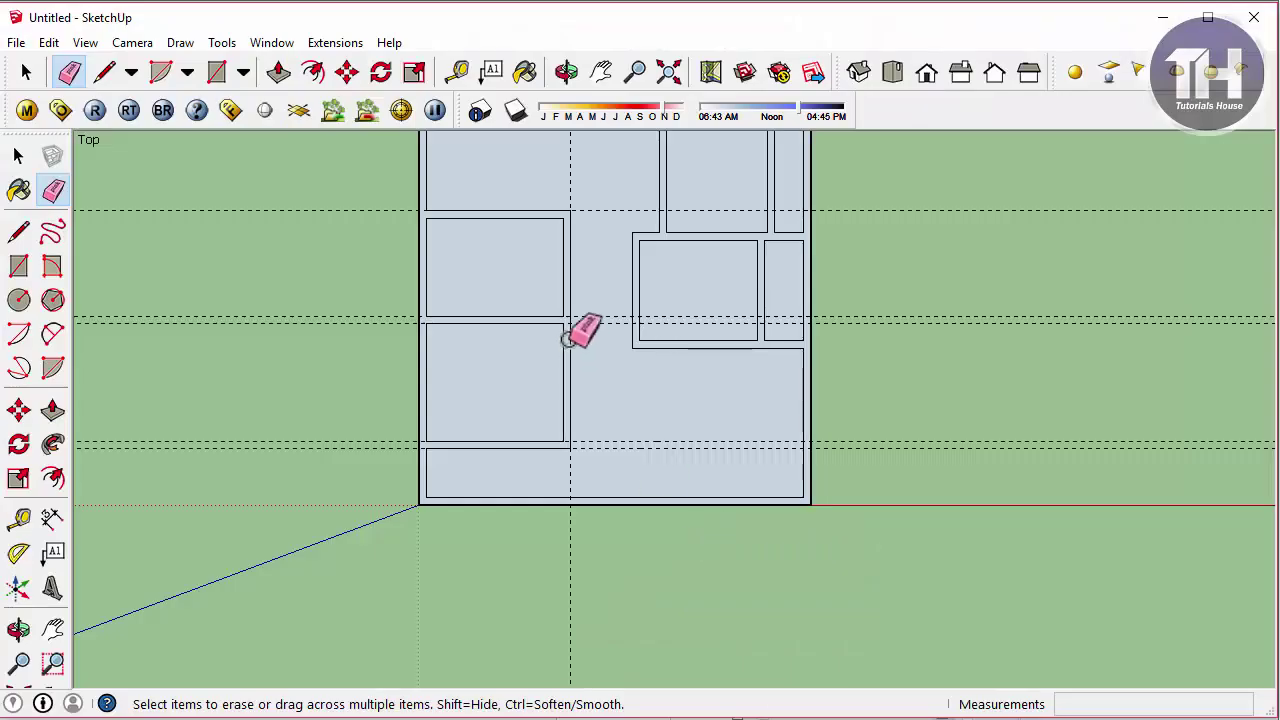
{"action": "scroll", "coordinate": [560, 534], "scroll_direction": "down", "scroll_amount": 1}
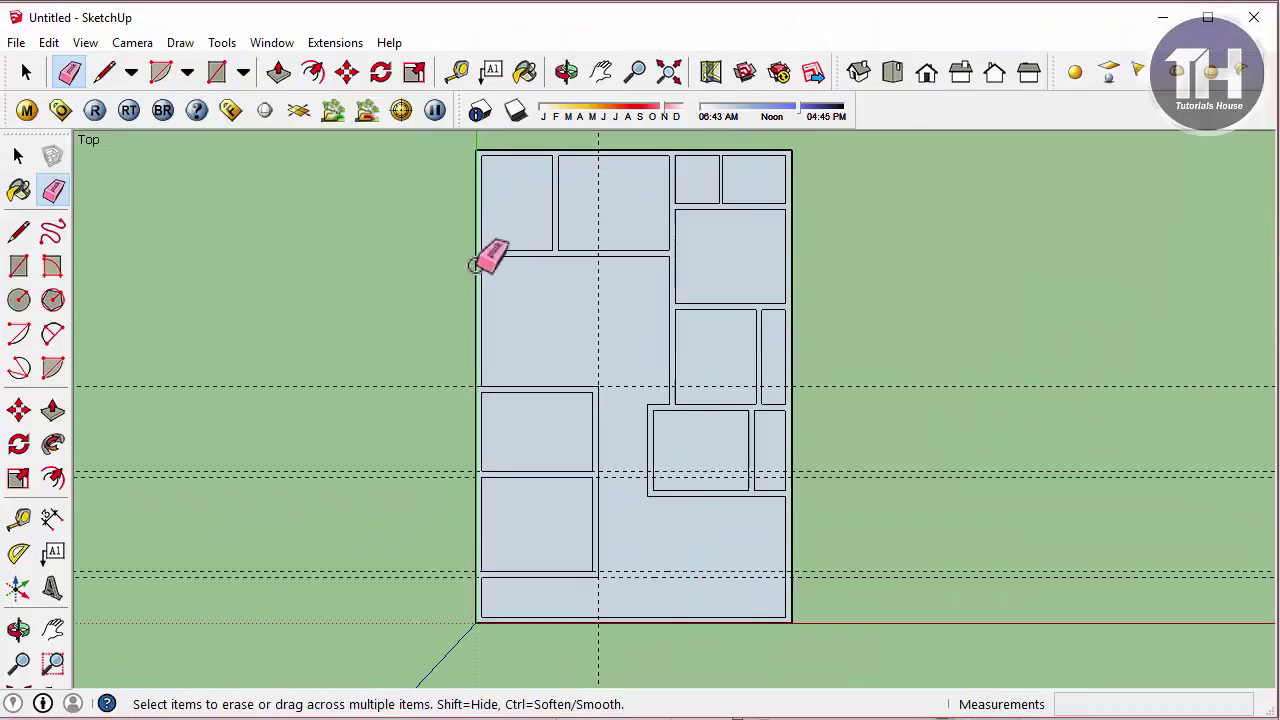
{"action": "scroll", "coordinate": [486, 257], "scroll_direction": "up", "scroll_amount": 3}
Place guide lines 48" and 9" from the left wall's inner edges
{"action": "key", "text": "t"}
{"action": "scroll", "coordinate": [520, 352], "scroll_direction": "up", "scroll_amount": 2}
{"action": "left_click", "coordinate": [463, 361]}
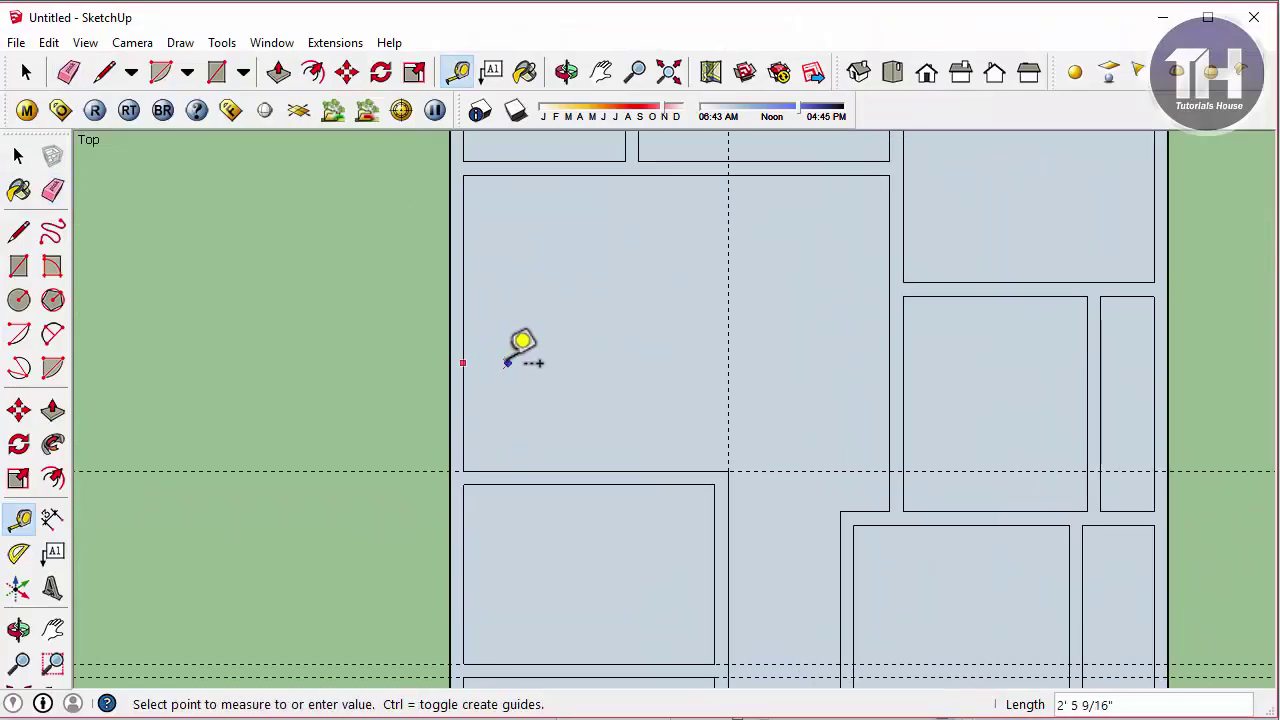
{"action": "type", "text": "48"}
{"action": "key", "text": "Return"}
{"action": "scroll", "coordinate": [507, 363], "scroll_direction": "up", "scroll_amount": 1}
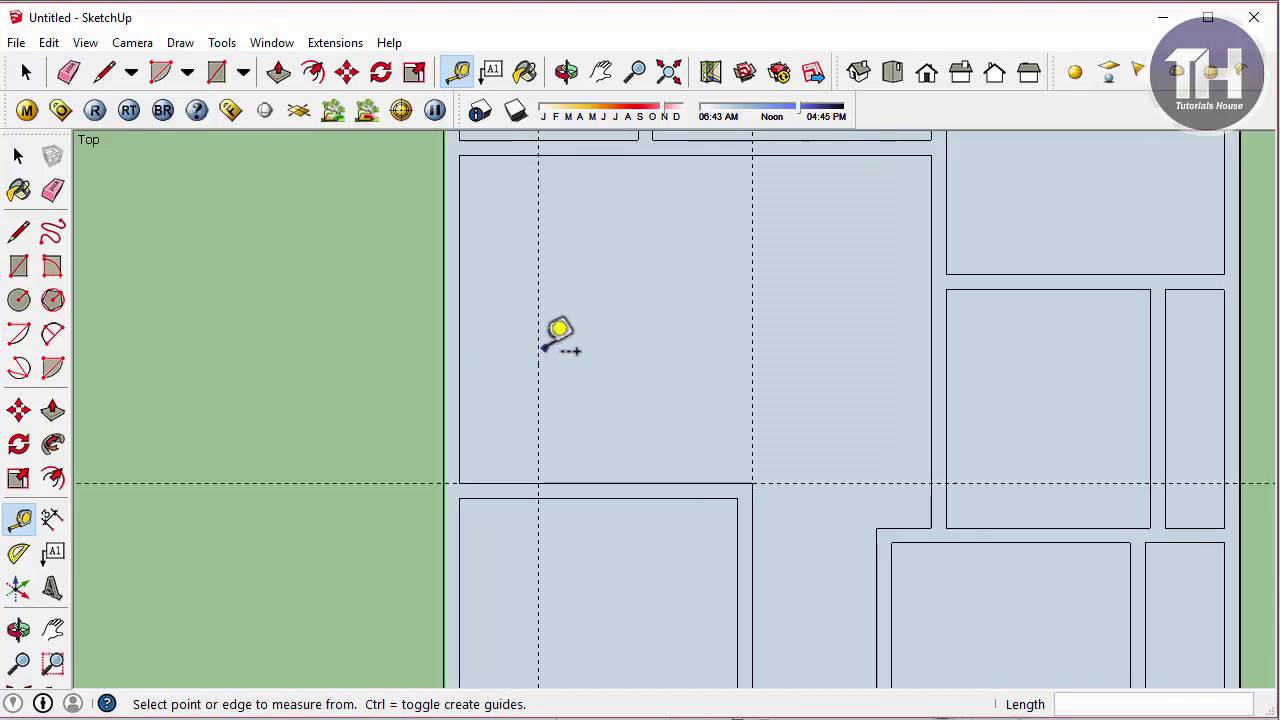
{"action": "type", "text": "9"}
{"action": "key", "text": "Return"}
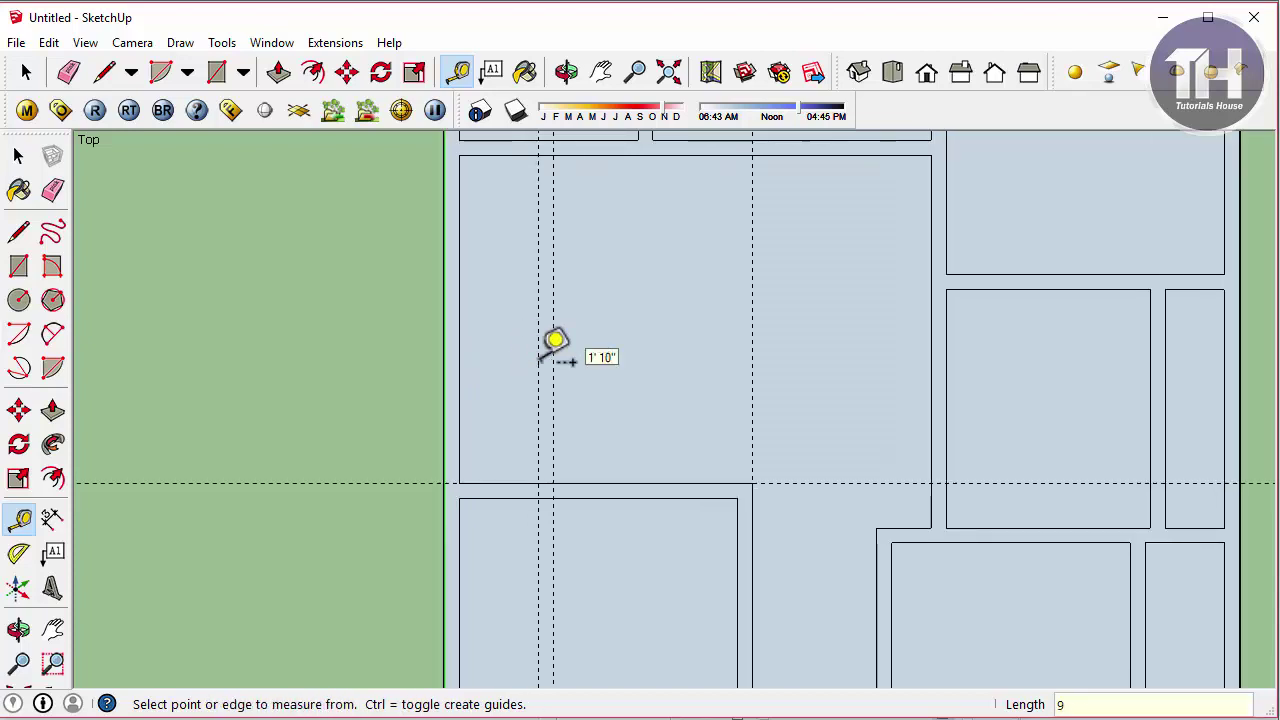
{"action": "left_click", "coordinate": [514, 483]}
{"action": "type", "text": "7'"}
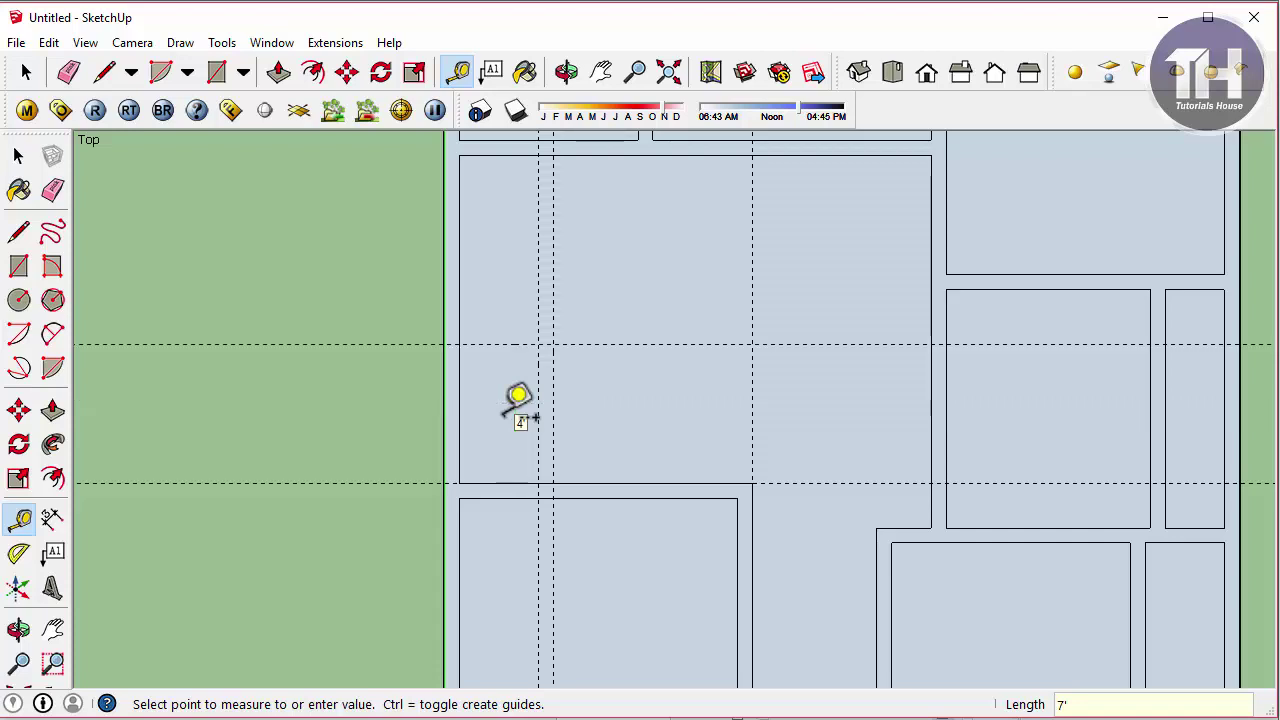
{"action": "key", "text": "Return"}
{"action": "scroll", "coordinate": [516, 395], "scroll_direction": "up", "scroll_amount": 1}
{"action": "left_click", "coordinate": [505, 336]}
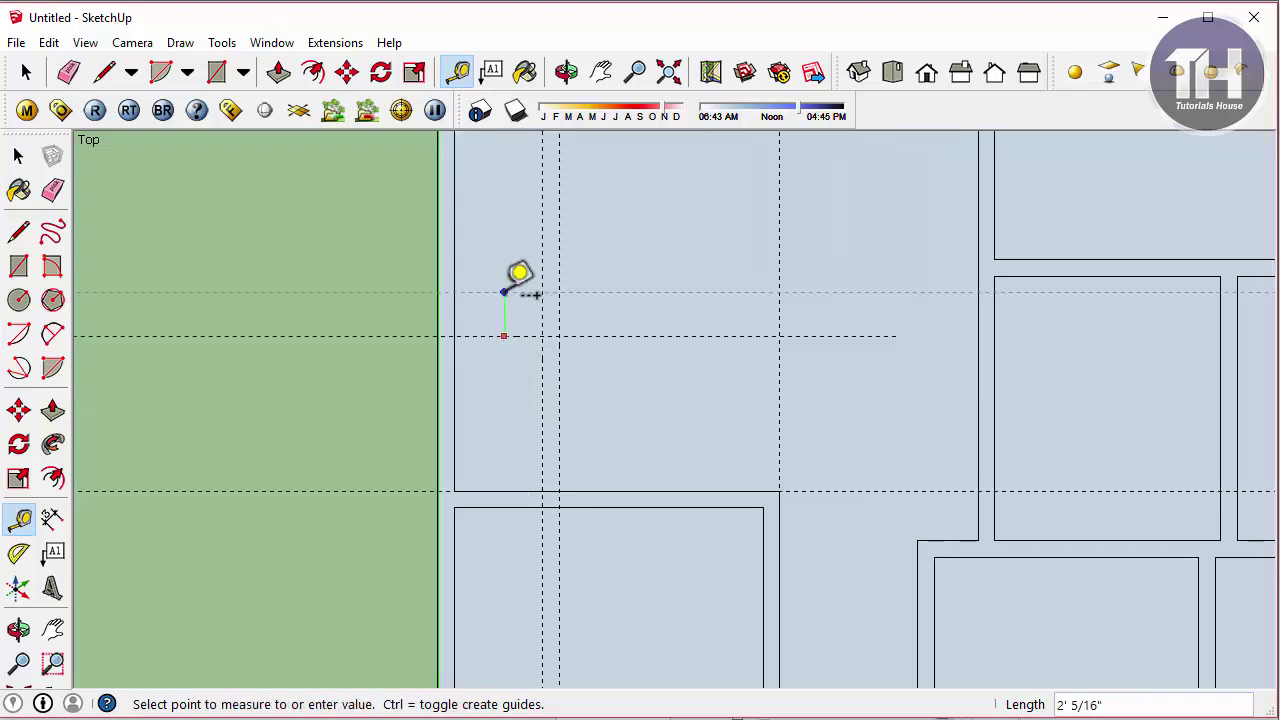
{"action": "type", "text": "9"}
{"action": "key", "text": "Return"}
Draw a 9" by 7'9" wall rectangle from the guide crossing
{"action": "key", "text": "r"}
{"action": "scroll", "coordinate": [370, 345], "scroll_direction": "up", "scroll_amount": 1}
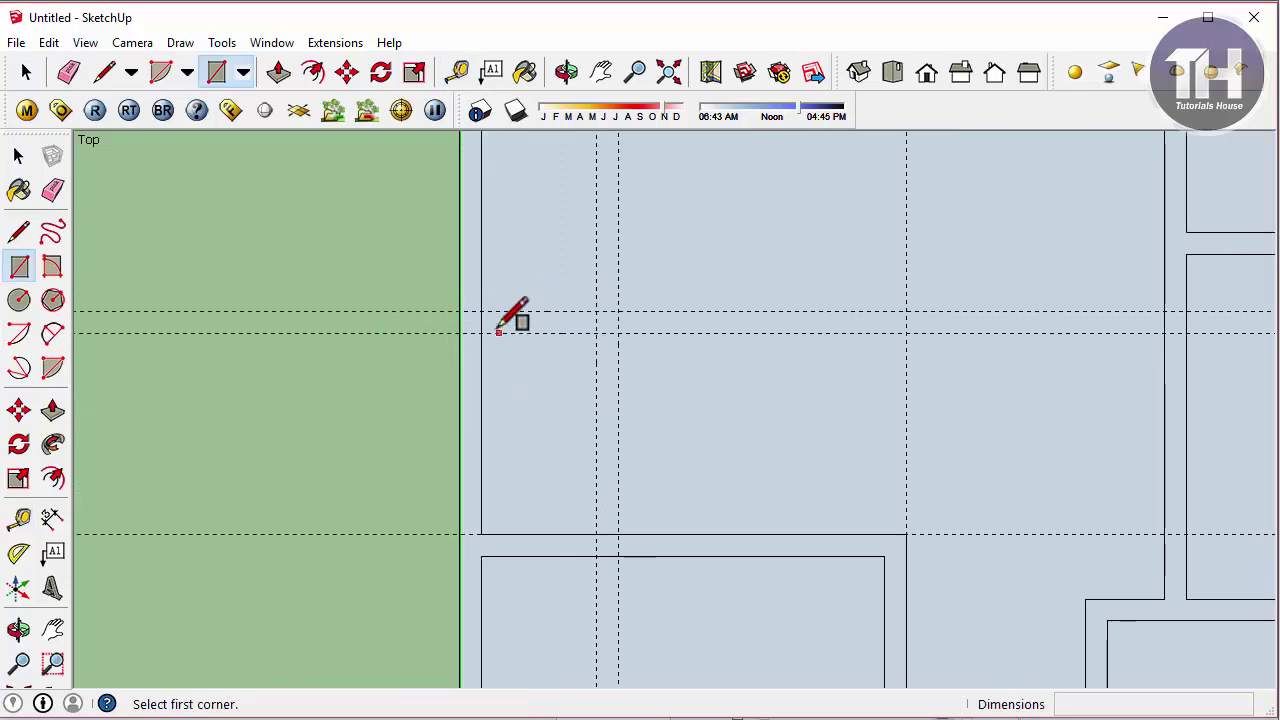
{"action": "left_click", "coordinate": [482, 334]}
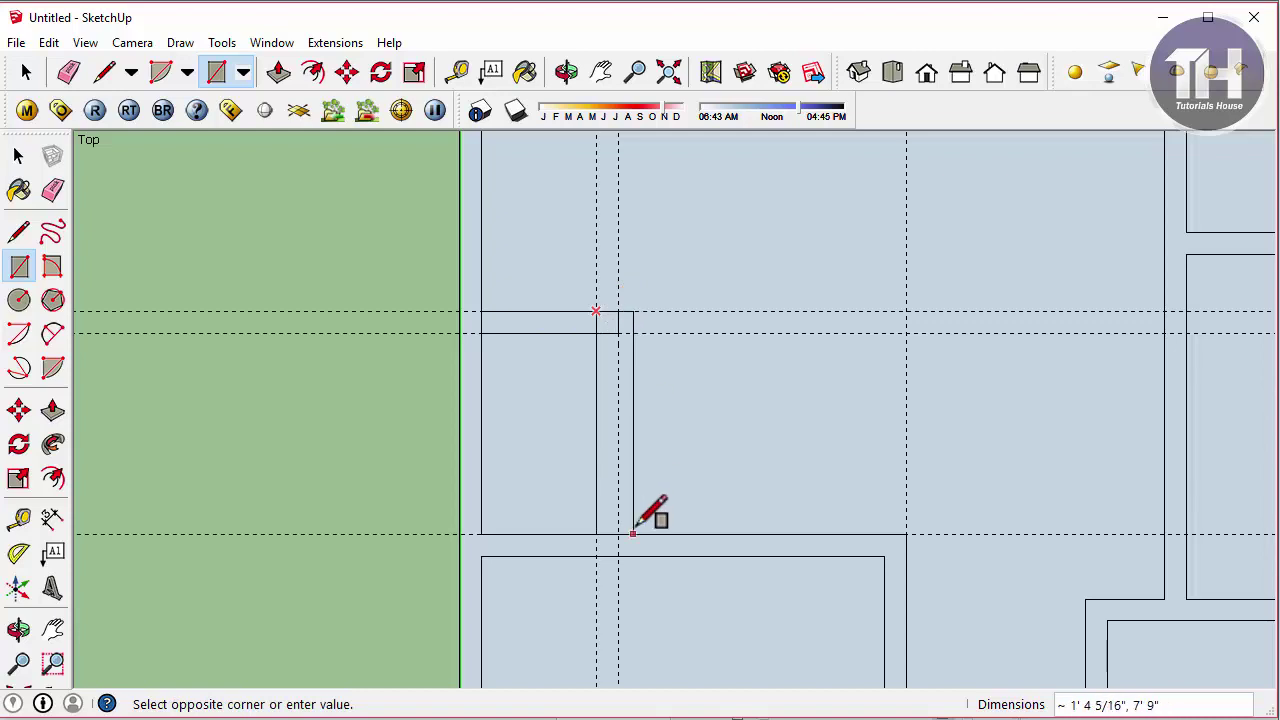
{"action": "type", "text": "9,7'9"}
{"action": "key", "text": "Return"}
{"action": "key", "text": "e"}
{"action": "scroll", "coordinate": [600, 335], "scroll_direction": "up", "scroll_amount": 2}
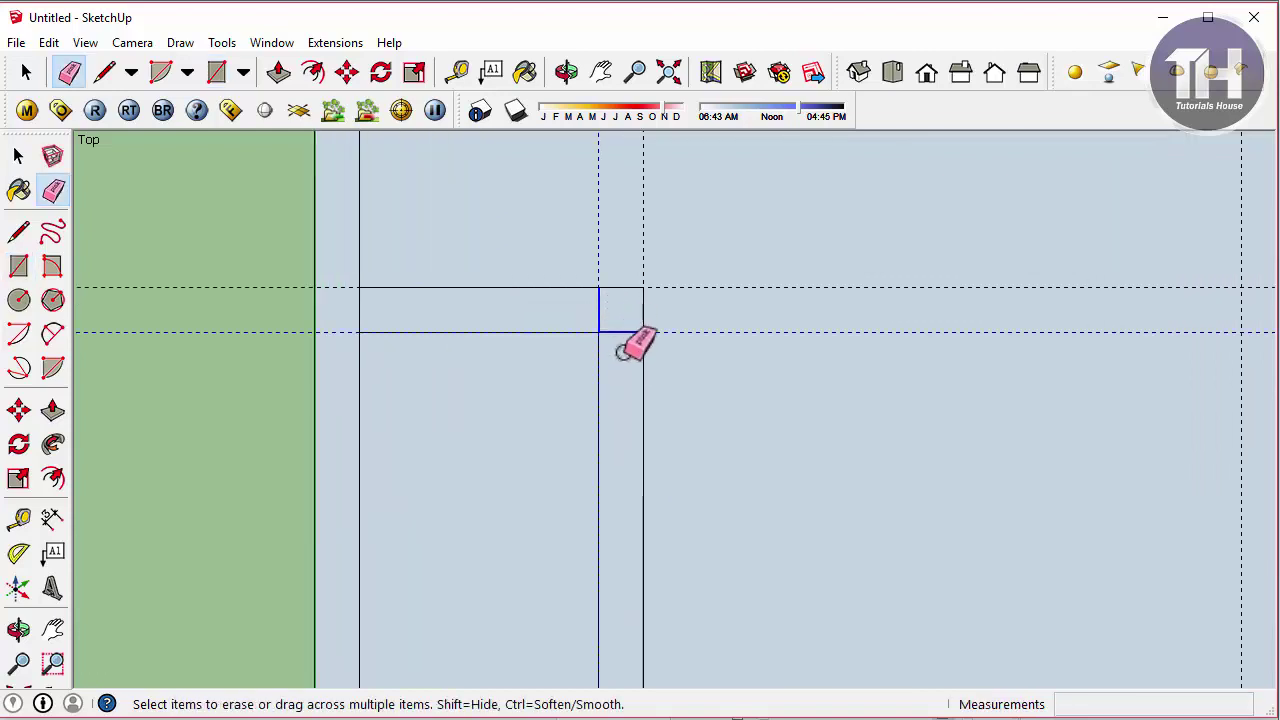
{"action": "scroll", "coordinate": [634, 290], "scroll_direction": "down", "scroll_amount": 1}
{"action": "scroll", "coordinate": [660, 380], "scroll_direction": "down", "scroll_amount": 2}
Add horizontal and vertical guides beside the wall for the second interior wall
{"action": "key", "text": "r"}
{"action": "key", "text": "t"}
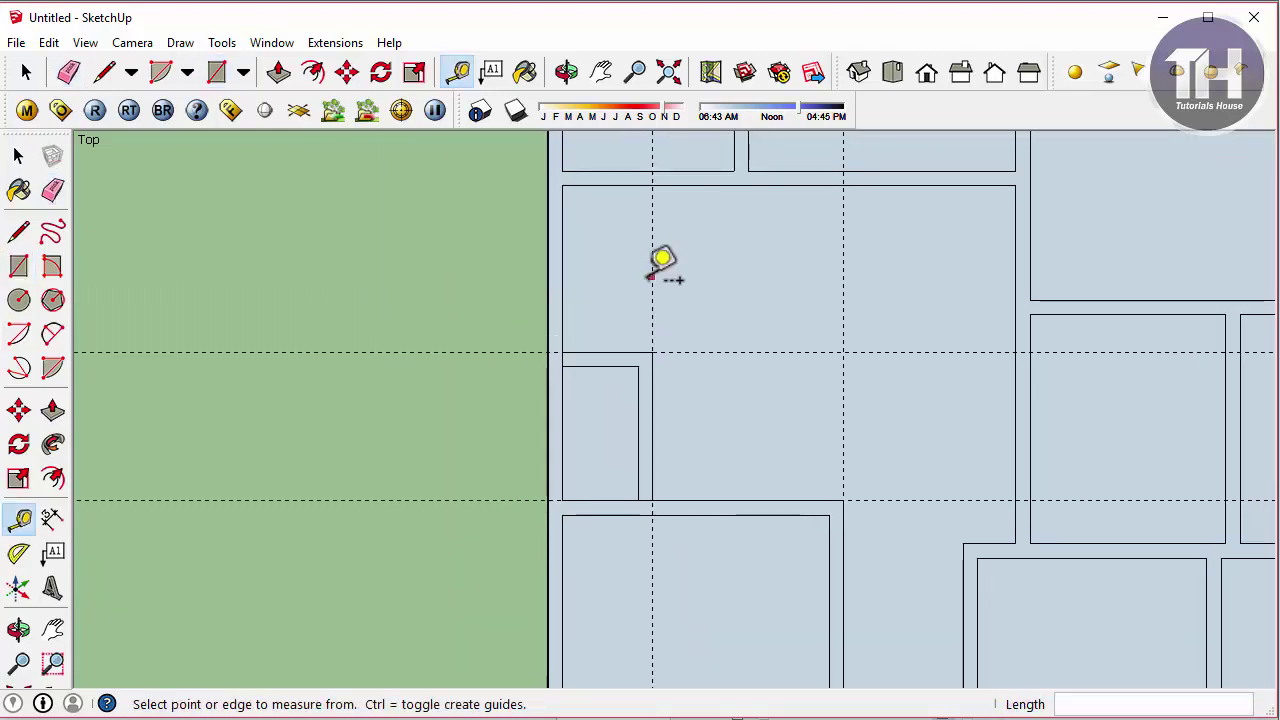
{"action": "left_click", "coordinate": [651, 276]}
{"action": "left_click", "coordinate": [645, 352]}
{"action": "scroll", "coordinate": [652, 345], "scroll_direction": "up", "scroll_amount": 1}
{"action": "scroll", "coordinate": [660, 350], "scroll_direction": "up", "scroll_amount": 2}
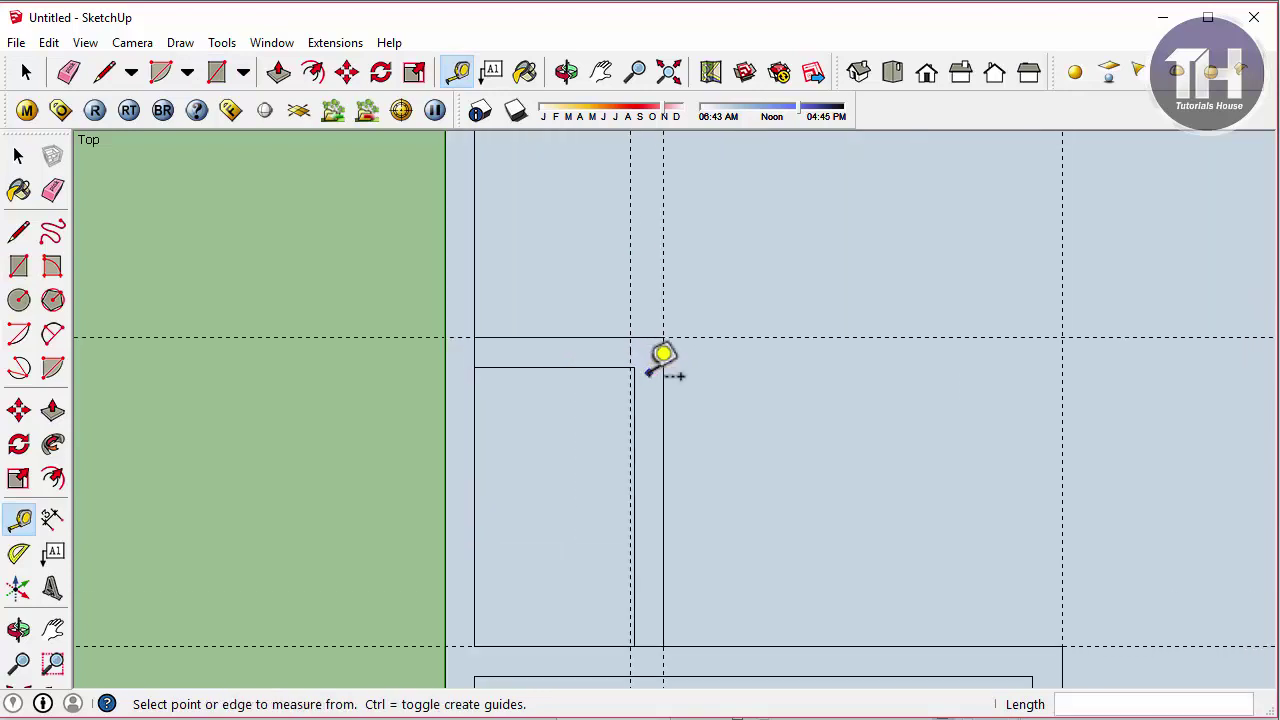
{"action": "left_click", "coordinate": [663, 387]}
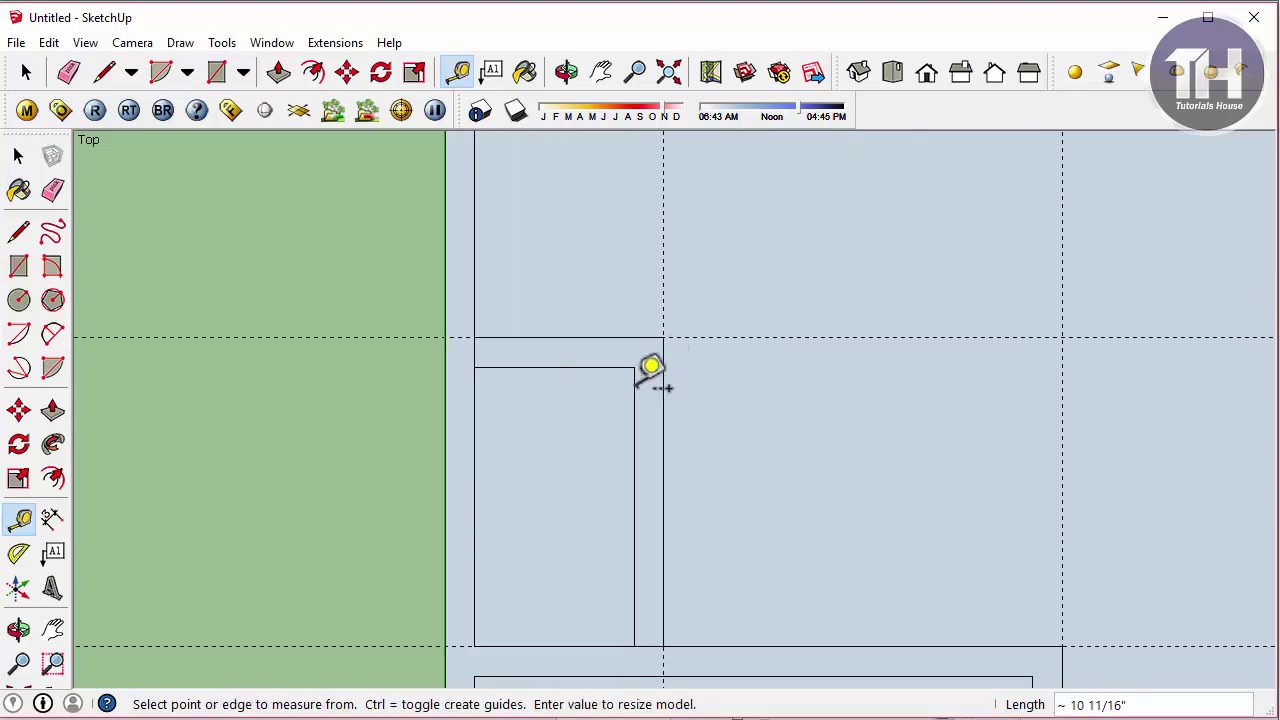
{"action": "left_click", "coordinate": [663, 378]}
{"action": "left_click", "coordinate": [630, 398]}
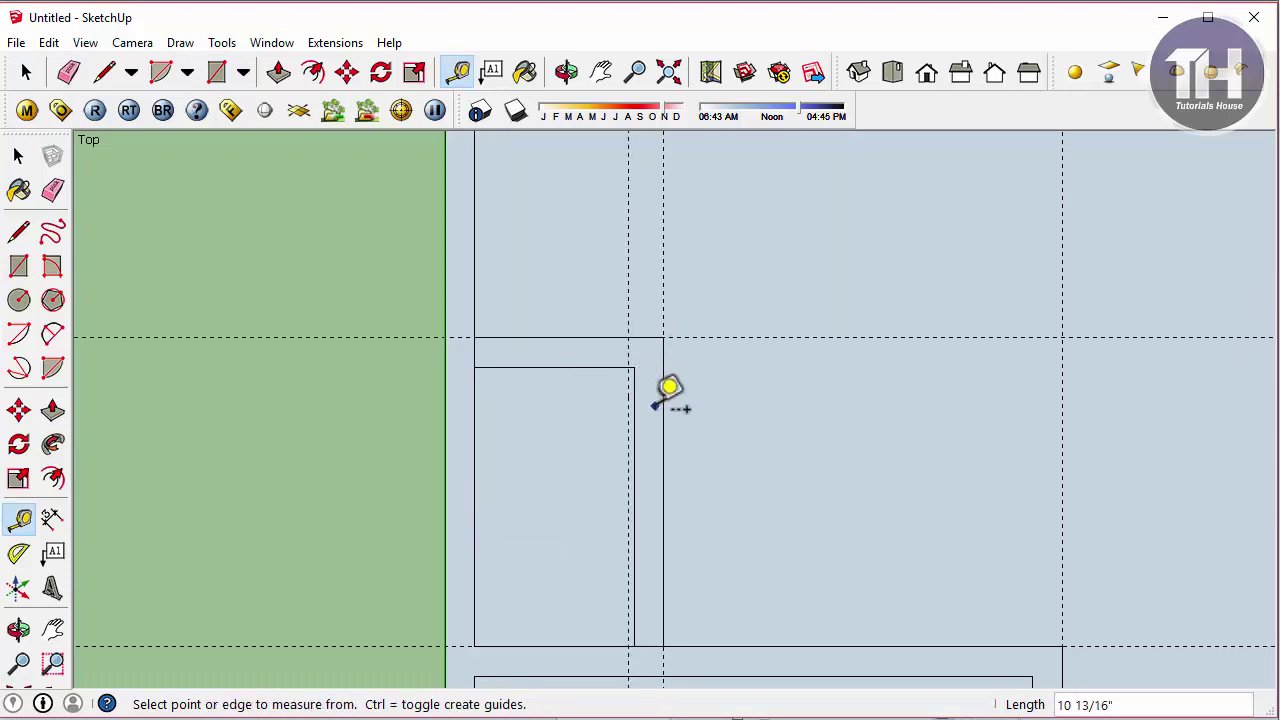
{"action": "left_click", "coordinate": [663, 400]}
{"action": "left_click", "coordinate": [634, 402]}
{"action": "scroll", "coordinate": [645, 400], "scroll_direction": "up", "scroll_amount": 2}
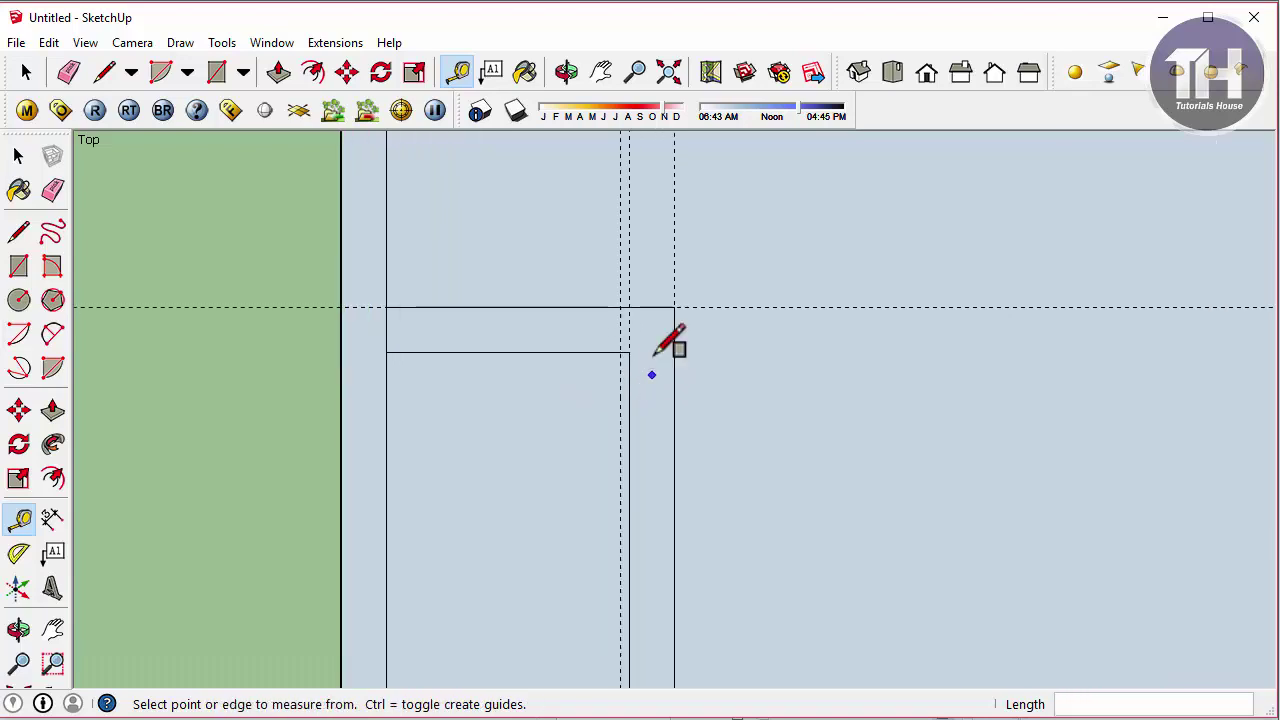
Start the second 9" by 8'9" wall rectangle at the guide intersection
{"action": "key", "text": "r"}
{"action": "left_click", "coordinate": [624, 307]}
{"action": "scroll", "coordinate": [714, 437], "scroll_direction": "down", "scroll_amount": 3}
{"action": "scroll", "coordinate": [726, 357], "scroll_direction": "up", "scroll_amount": 1}
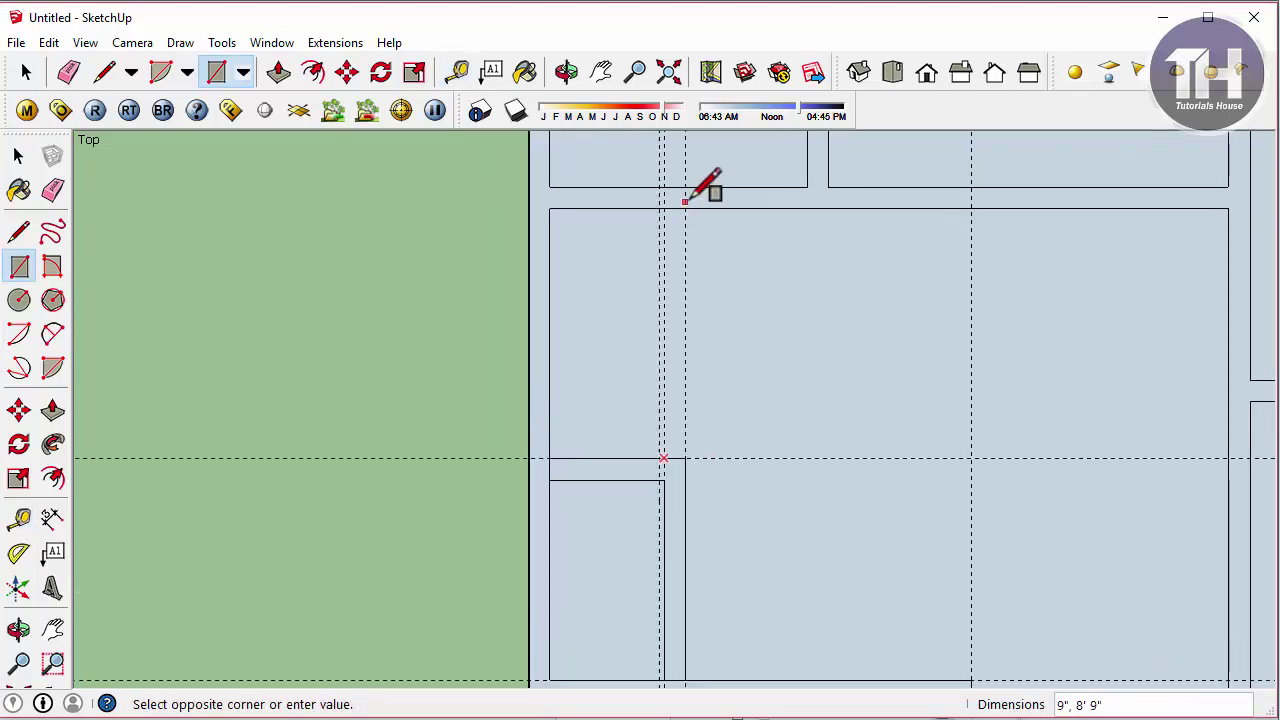
Delete all guide lines with Edit > Delete Guides
{"action": "left_click", "coordinate": [48, 42]}
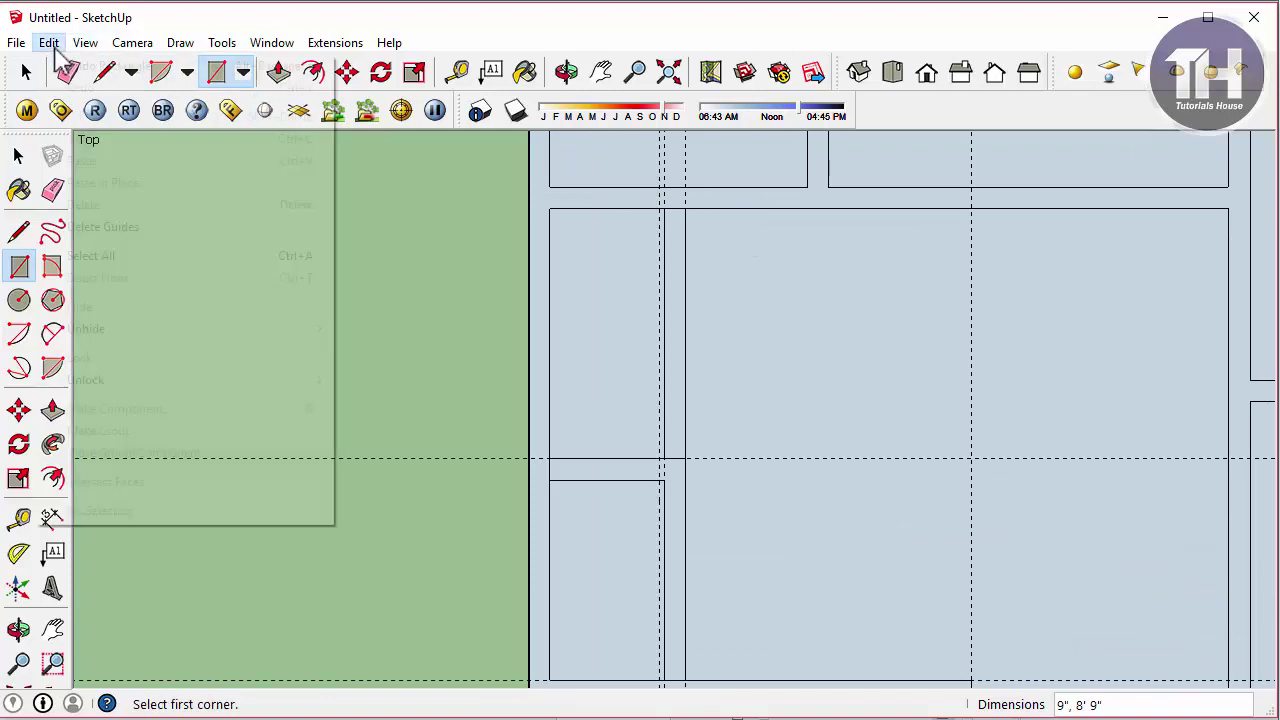
{"action": "left_click", "coordinate": [118, 227]}
{"action": "scroll", "coordinate": [630, 490], "scroll_direction": "up", "scroll_amount": 2}
Erase the overlapping edges where the new 8'9" wall meets its neighbours, then review the plan
{"action": "key", "text": "e"}
{"action": "scroll", "coordinate": [655, 462], "scroll_direction": "up", "scroll_amount": 2}
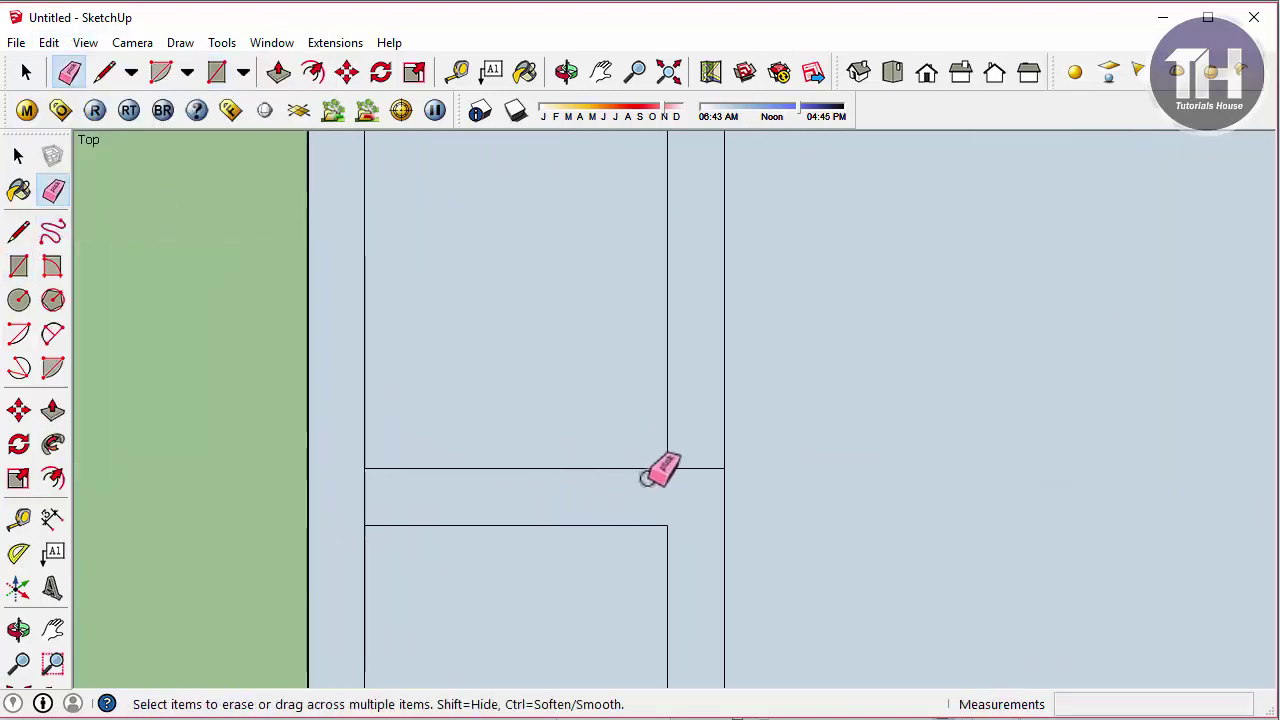
{"action": "scroll", "coordinate": [665, 455], "scroll_direction": "up", "scroll_amount": 1}
{"action": "scroll", "coordinate": [410, 540], "scroll_direction": "down", "scroll_amount": 1}
{"action": "scroll", "coordinate": [470, 450], "scroll_direction": "down", "scroll_amount": 1}
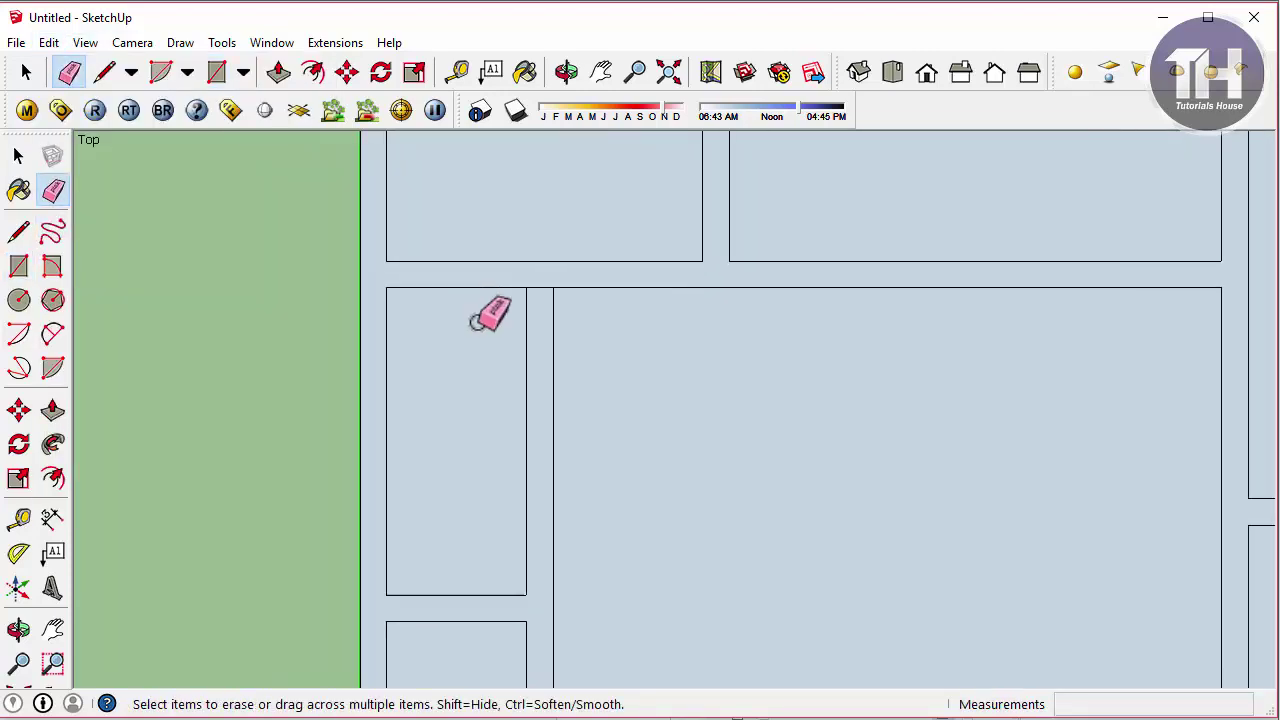
{"action": "scroll", "coordinate": [540, 270], "scroll_direction": "up", "scroll_amount": 2}
{"action": "scroll", "coordinate": [560, 228], "scroll_direction": "down", "scroll_amount": 1}
{"action": "scroll", "coordinate": [530, 232], "scroll_direction": "down", "scroll_amount": 2}
{"action": "scroll", "coordinate": [543, 474], "scroll_direction": "up", "scroll_amount": 1}
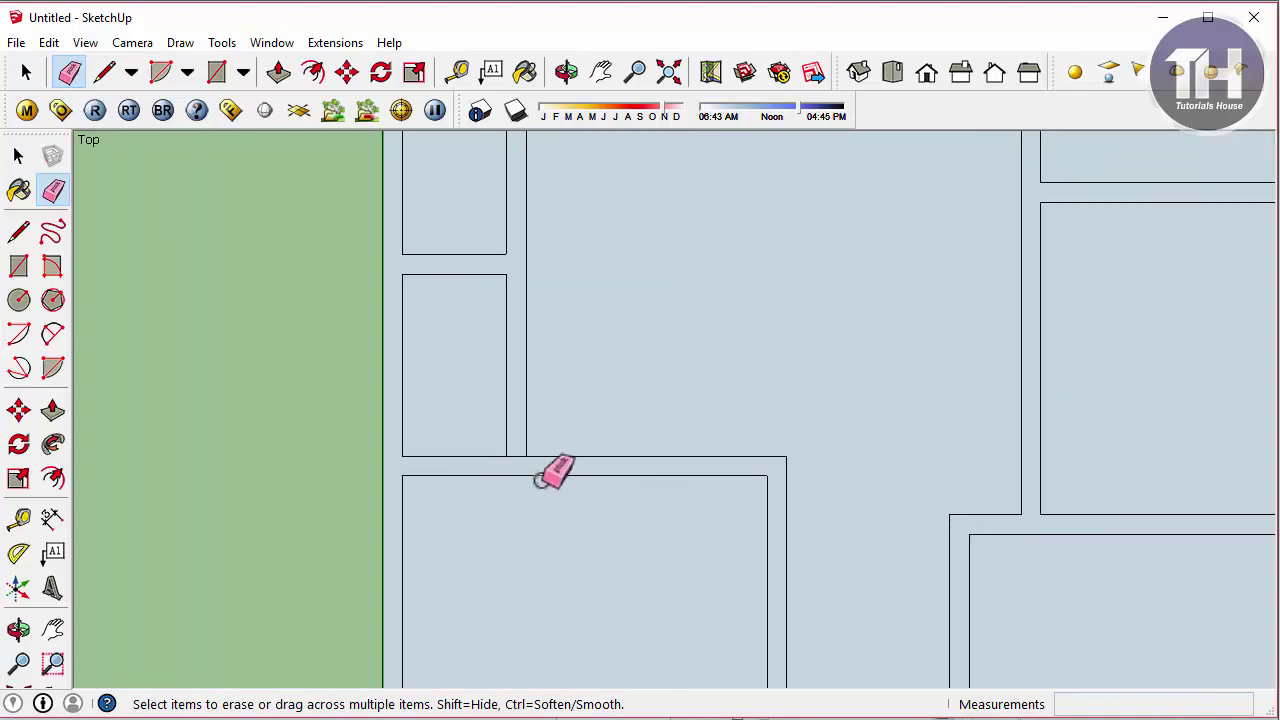
{"action": "scroll", "coordinate": [514, 449], "scroll_direction": "up", "scroll_amount": 1}
{"action": "scroll", "coordinate": [607, 363], "scroll_direction": "down", "scroll_amount": 3}
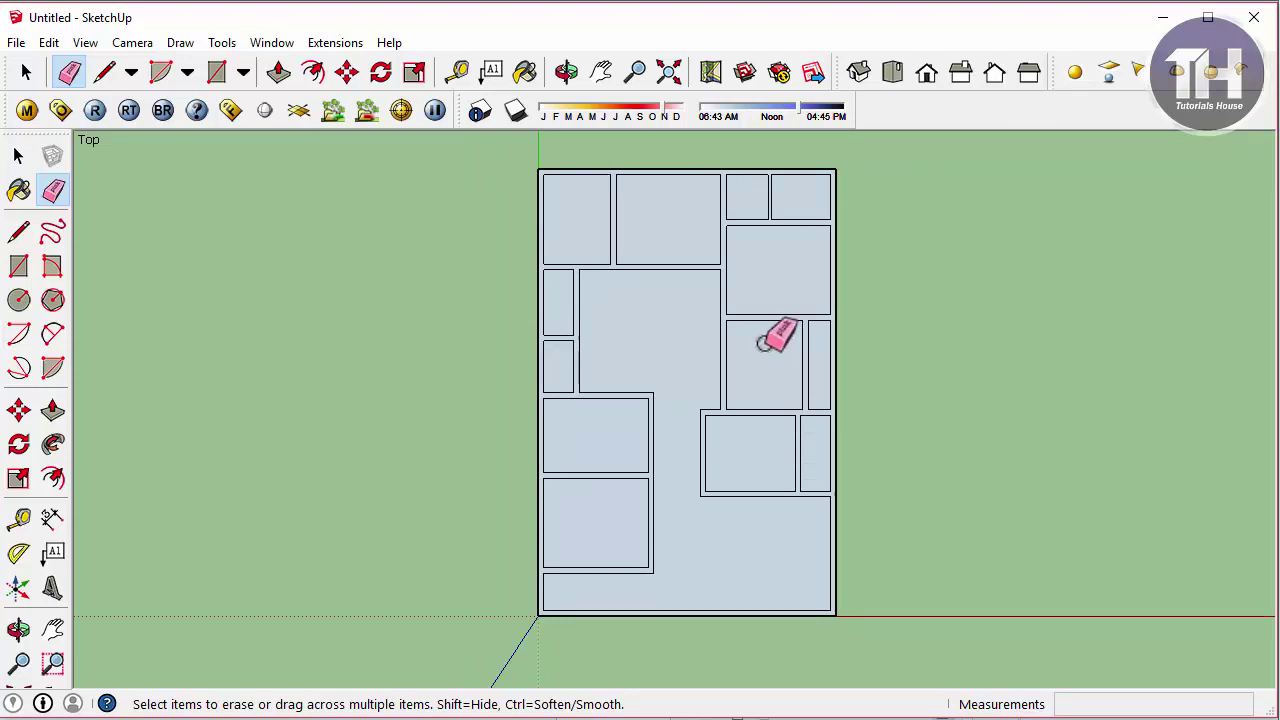
{"action": "scroll", "coordinate": [776, 345], "scroll_direction": "up", "scroll_amount": 2}
{"action": "scroll", "coordinate": [830, 380], "scroll_direction": "down", "scroll_amount": 2}
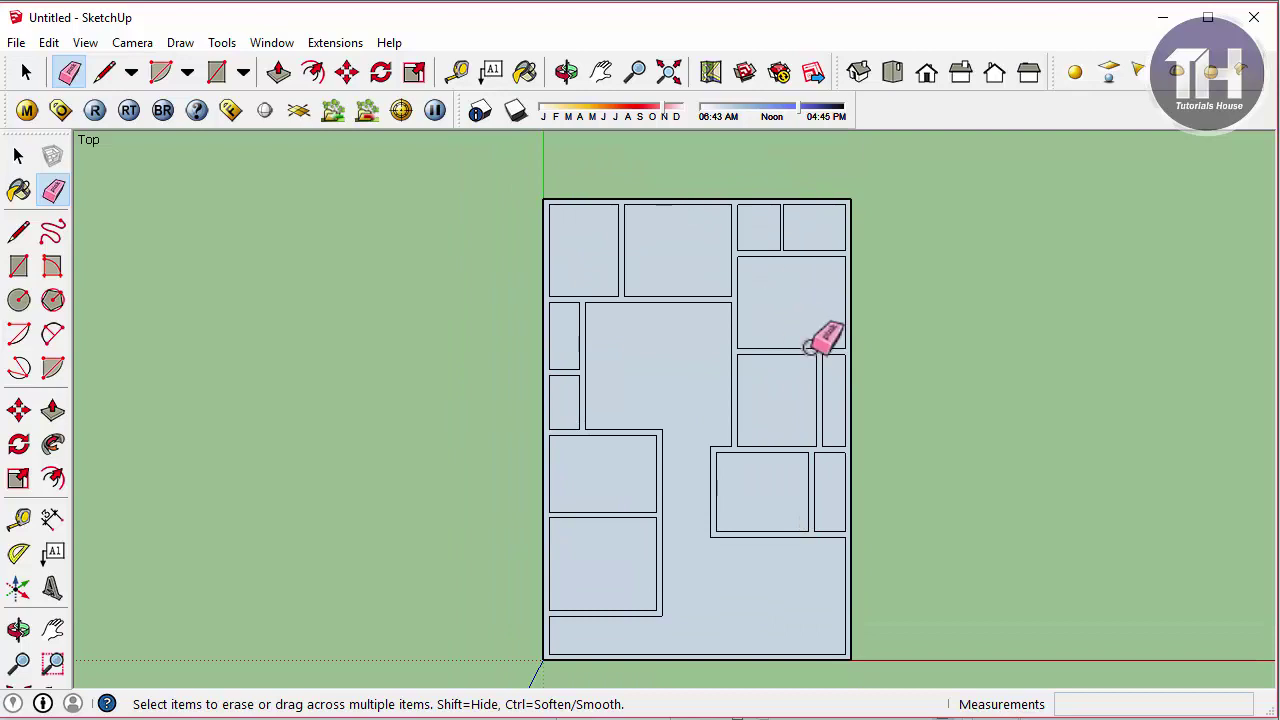
{"action": "scroll", "coordinate": [815, 175], "scroll_direction": "up", "scroll_amount": 1}
{"action": "scroll", "coordinate": [823, 166], "scroll_direction": "up", "scroll_amount": 1}
{"action": "scroll", "coordinate": [808, 231], "scroll_direction": "up", "scroll_amount": 1}
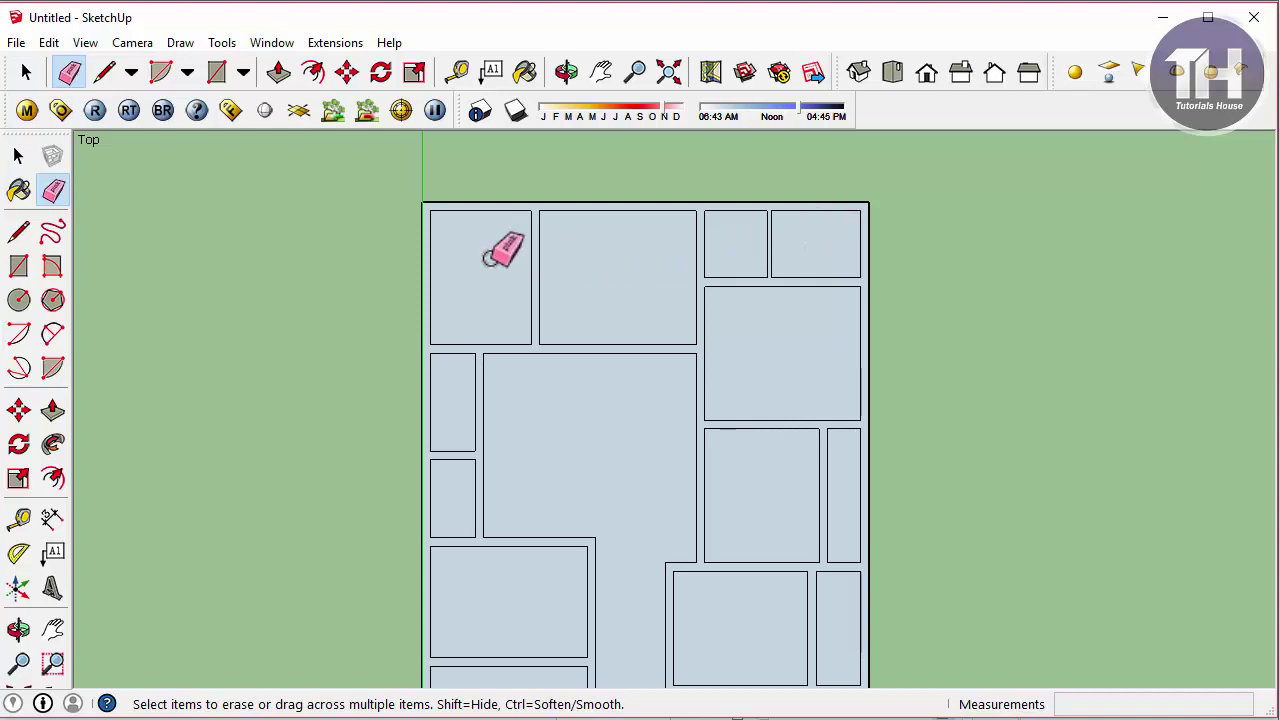
{"action": "scroll", "coordinate": [502, 252], "scroll_direction": "down", "scroll_amount": 1}
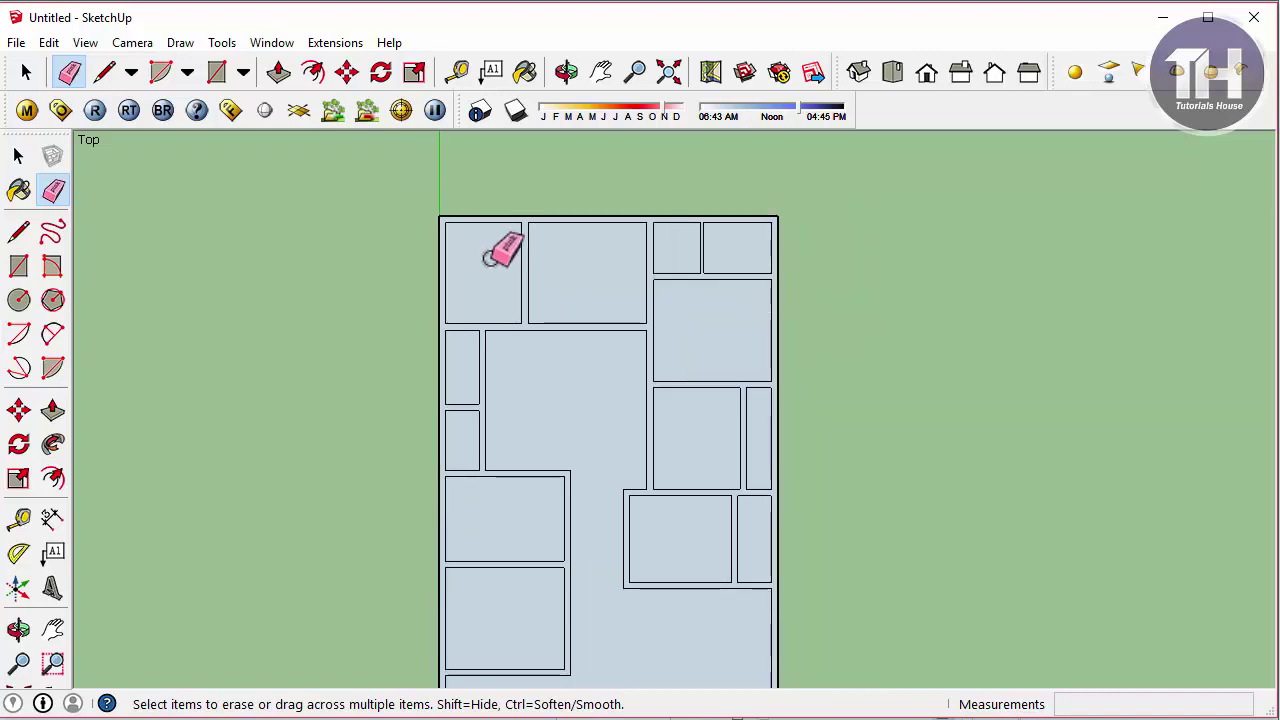